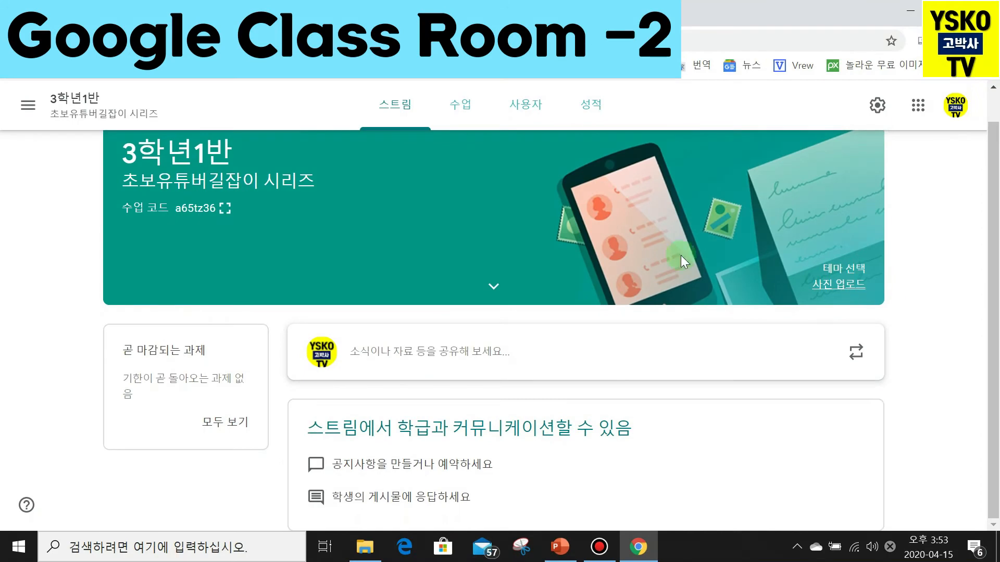
Examine the announcement form in the class stream, with its audience and attachment options, and close it without posting.
scroll(544, 251, up, 1)
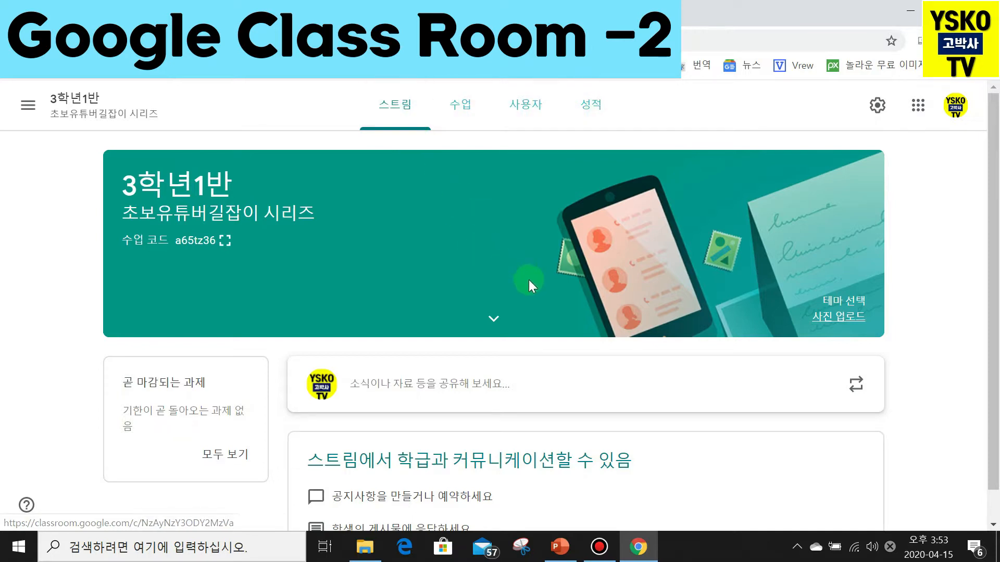
scroll(529, 280, down, 1)
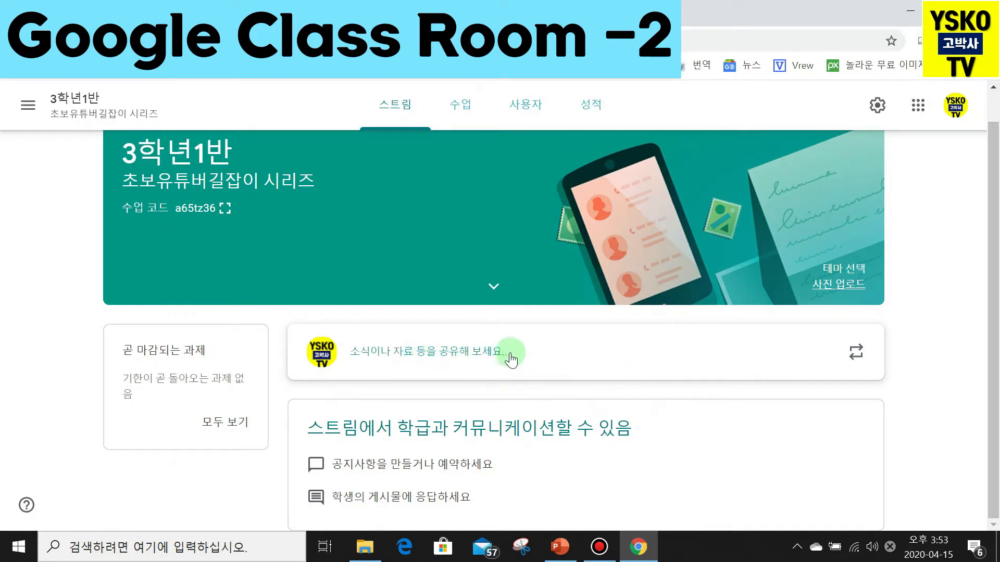
click(488, 354)
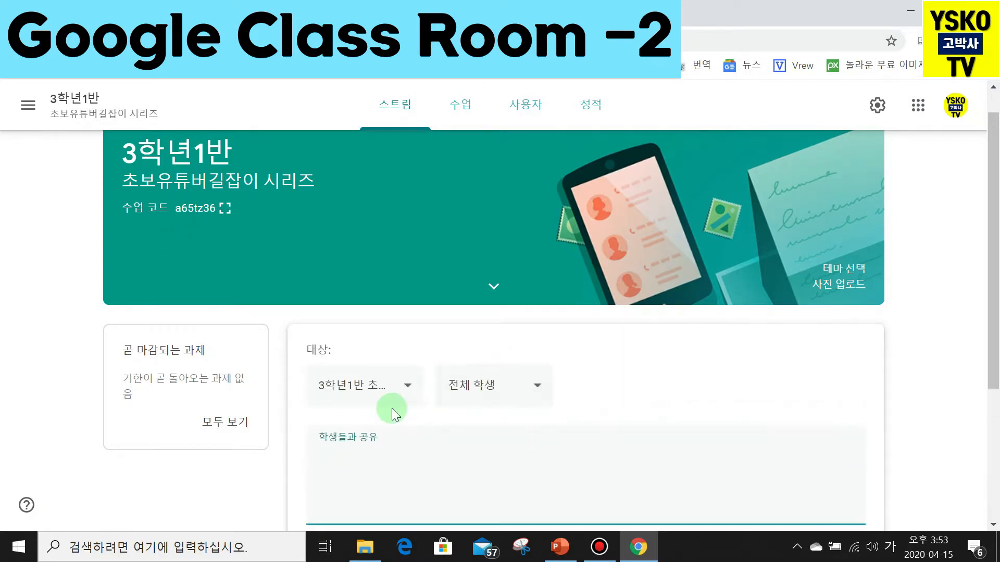
scroll(442, 452, down, 3)
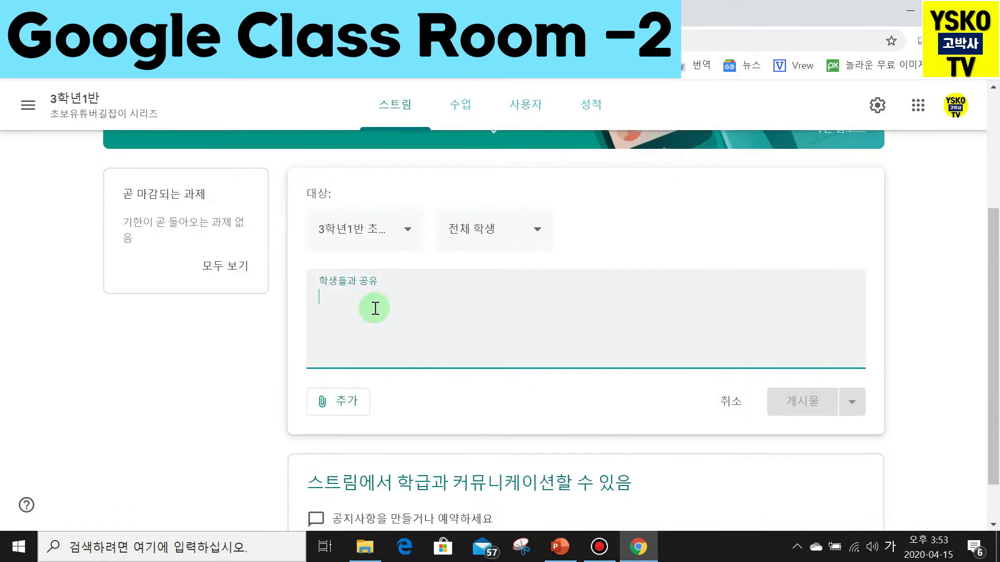
click(737, 407)
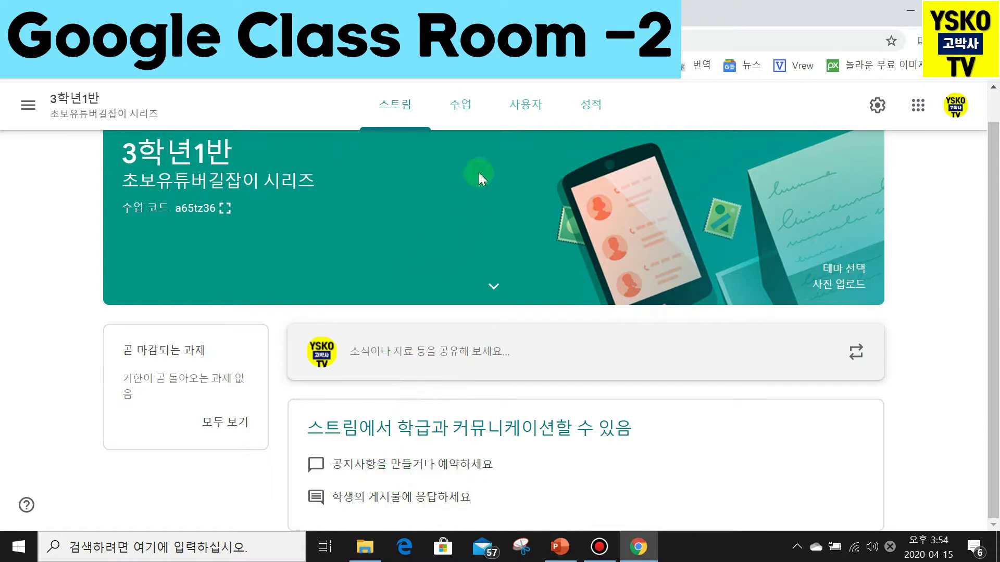
Open the Google Calendar linked from the classwork page of 3학년1반.
click(466, 106)
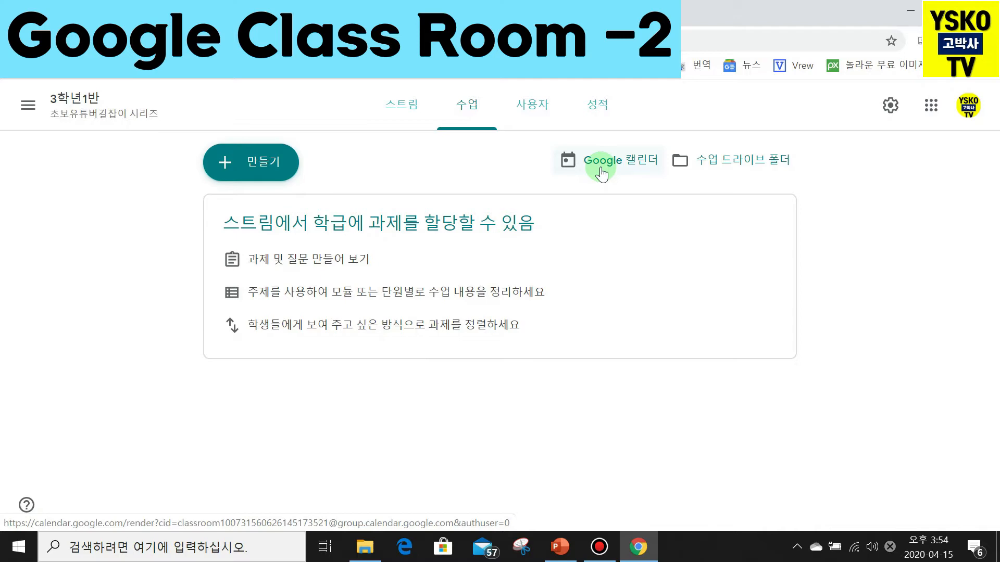
click(607, 164)
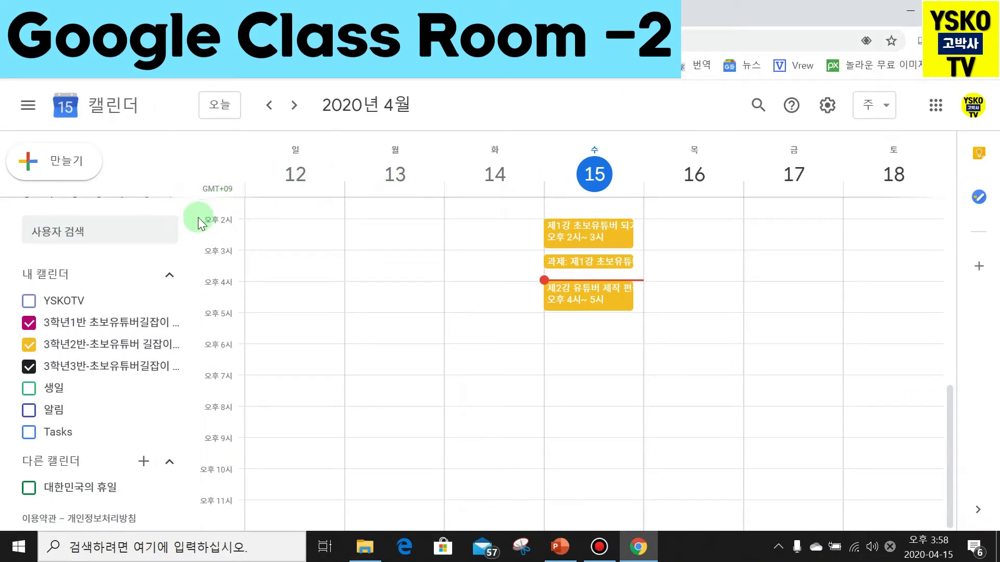
mouse_move(156, 369)
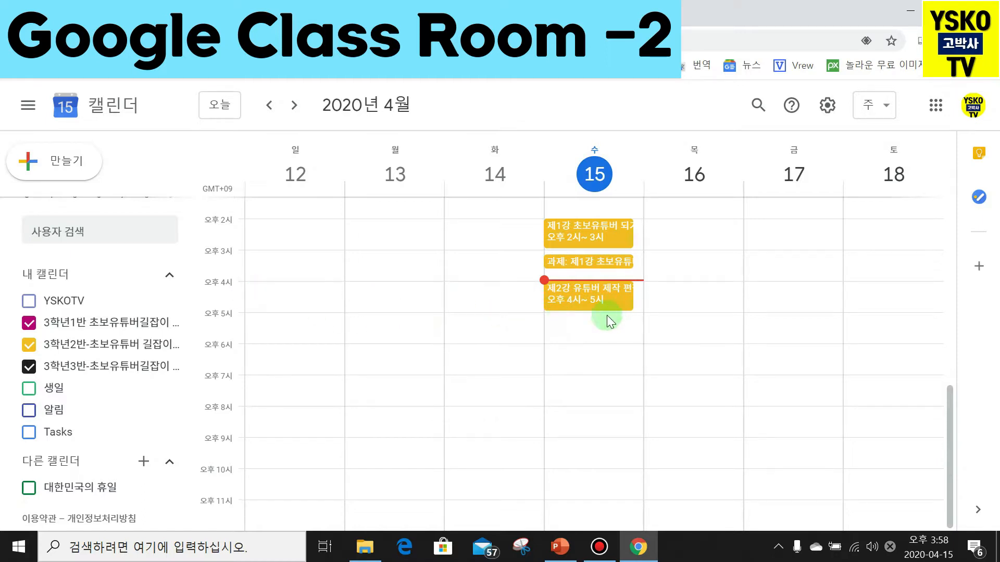
Create a detailed event on Wednesday, April 15, 2020, with the start time set to 오후 5:00.
click(567, 333)
click(570, 331)
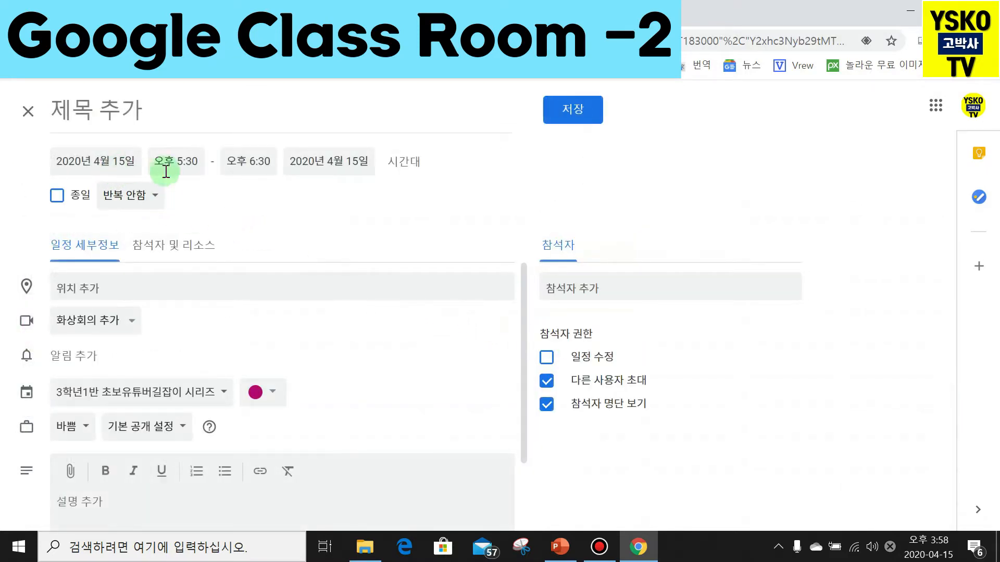
click(195, 165)
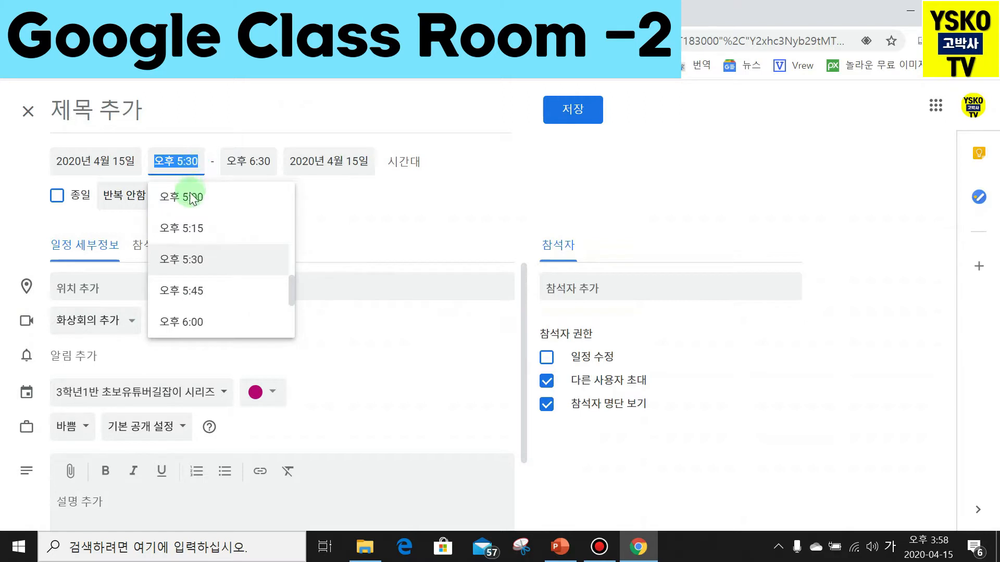
click(201, 205)
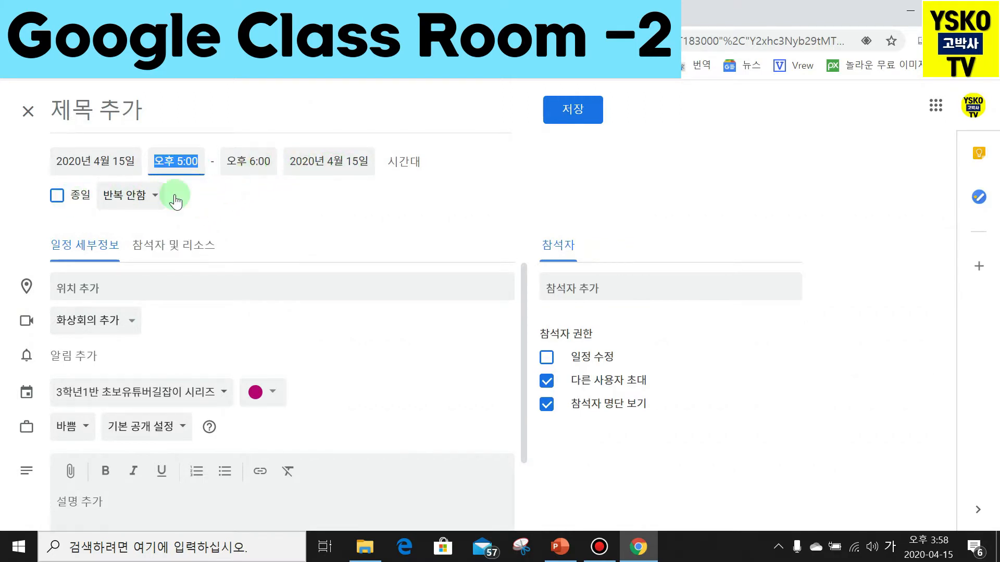
Add 행아웃 video conferencing to the event and set its colour to light green.
click(103, 286)
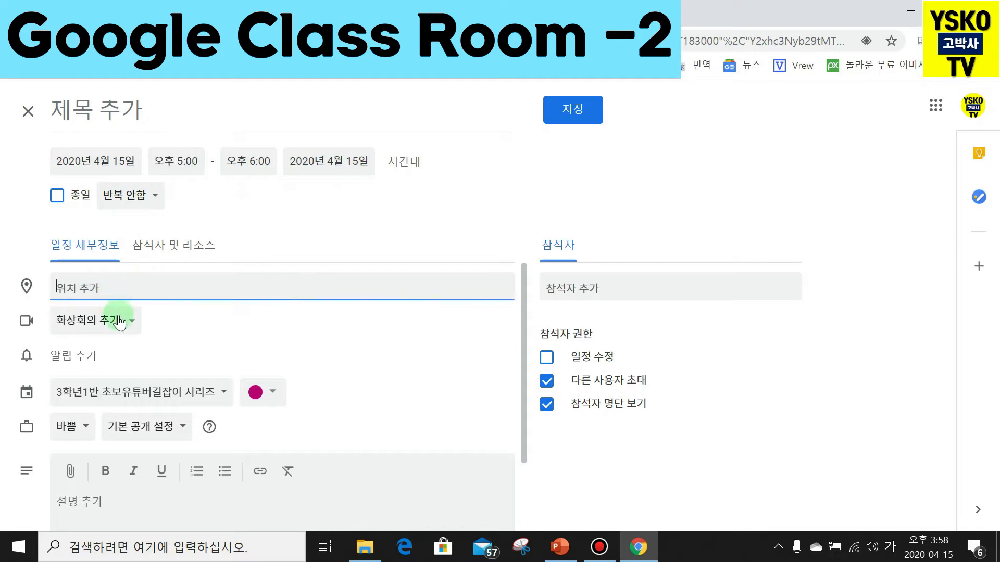
click(119, 320)
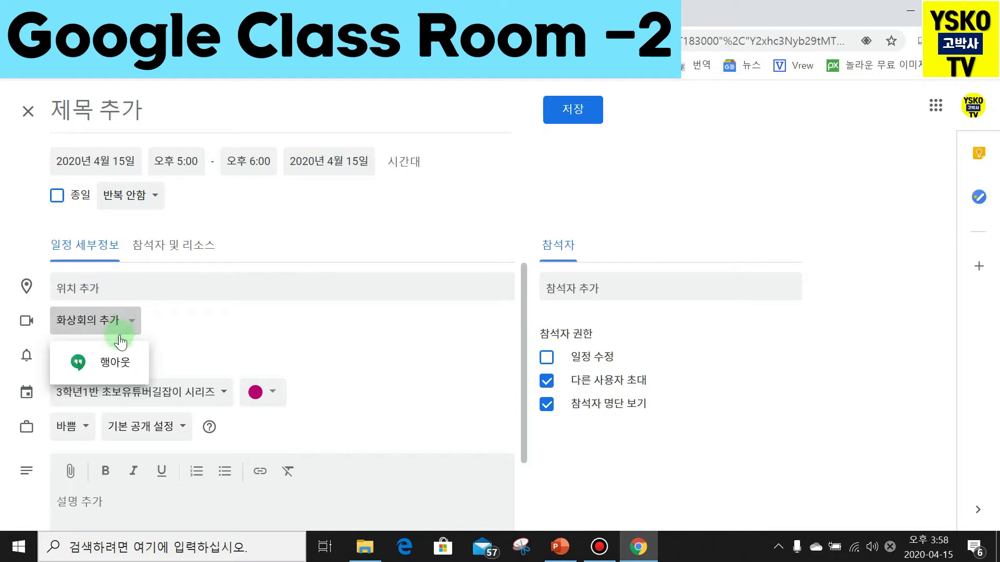
click(113, 363)
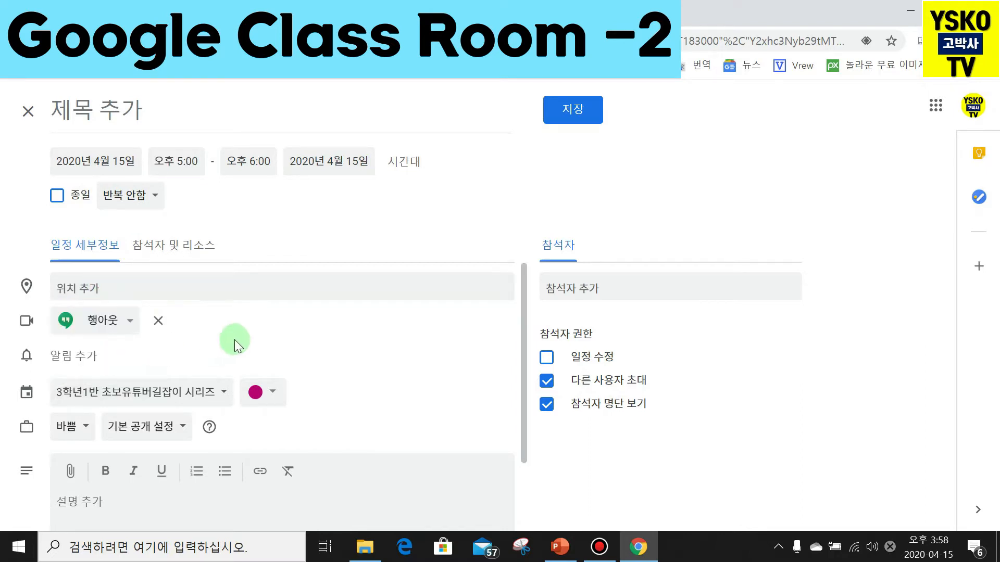
click(273, 400)
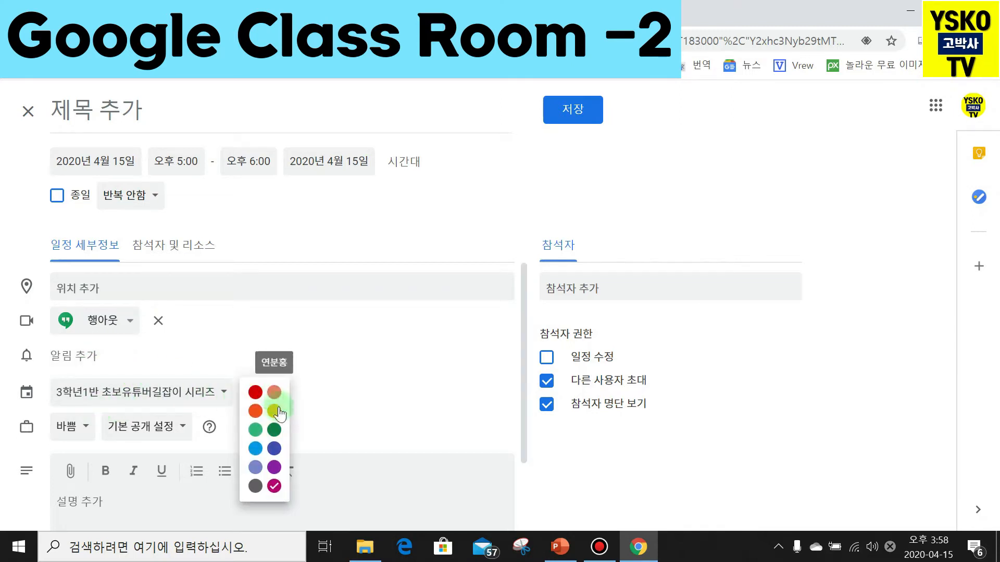
click(255, 430)
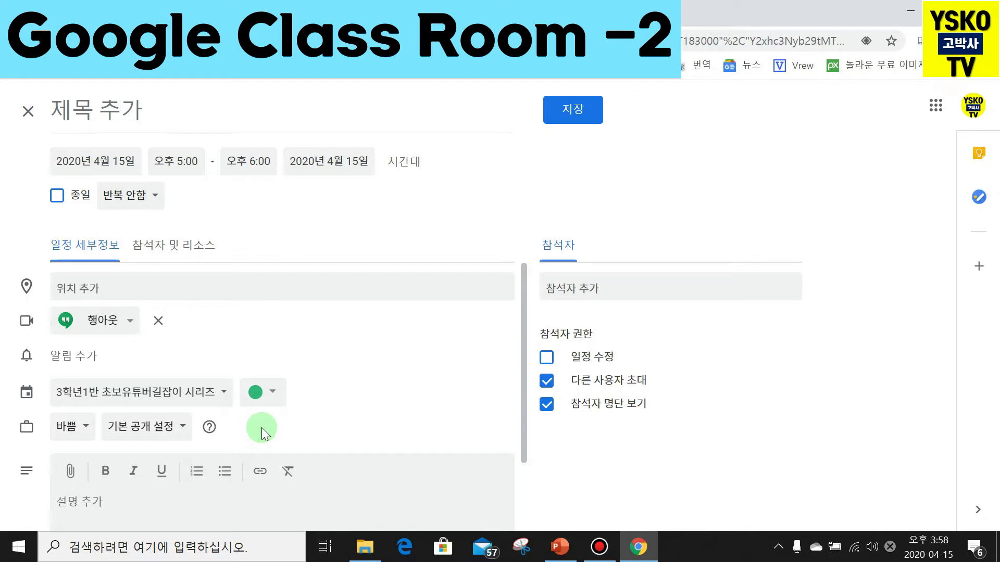
Enter "초보유튜버길잡이 시리즈 수업" as the event description.
scroll(127, 443, down, 2)
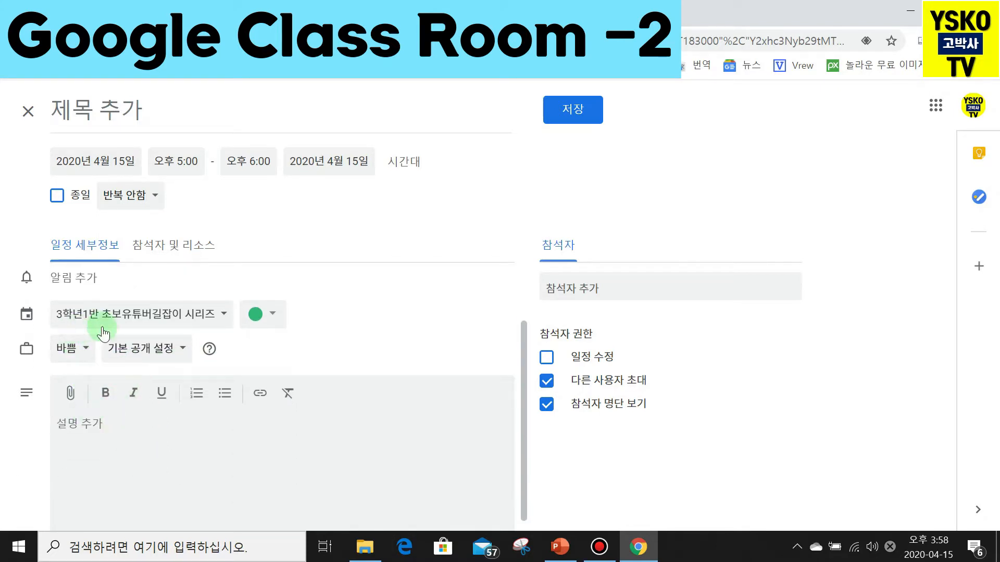
click(97, 433)
text(초보유튜버기)
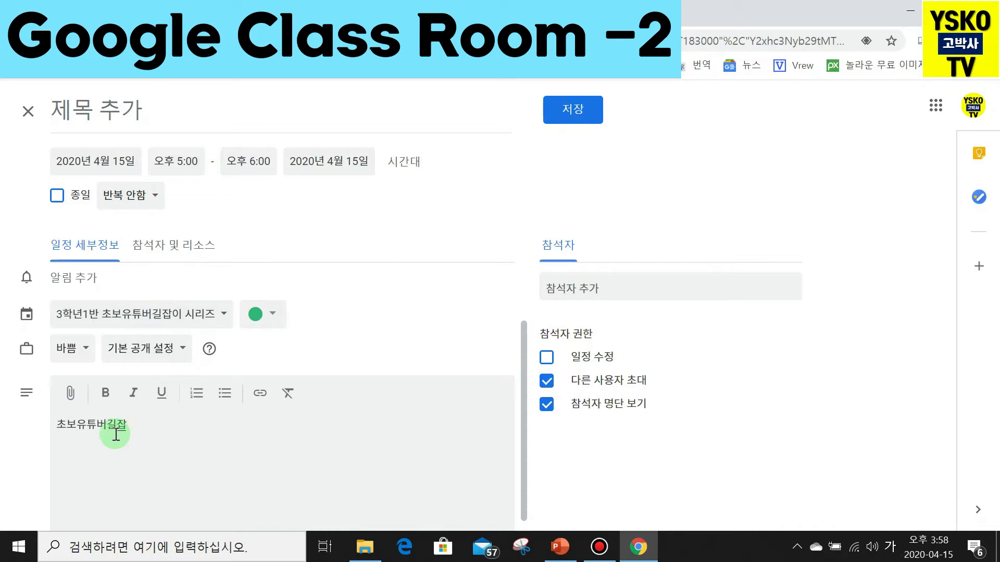
text(잡이 시리즈 수업)
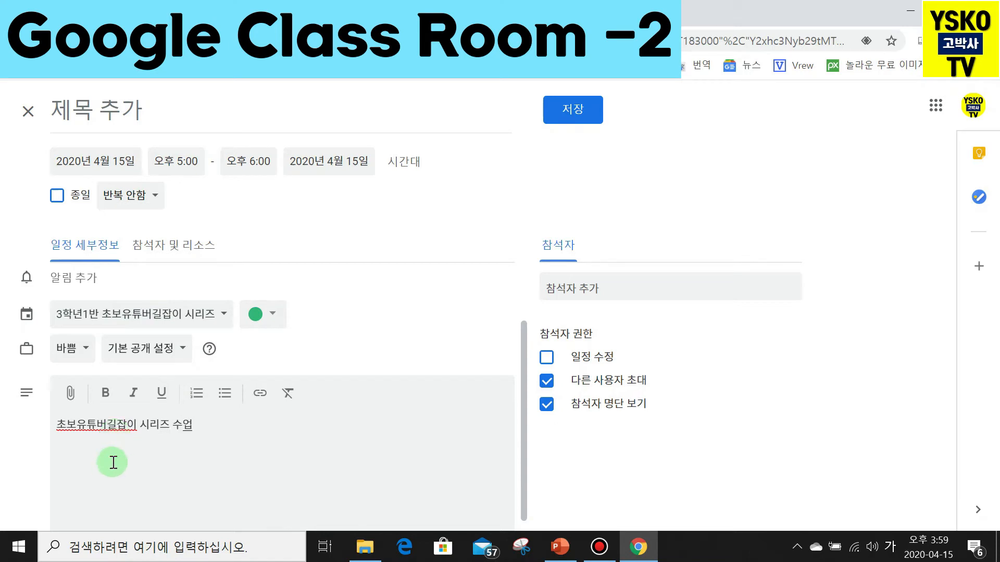
Add the suggested contact's e-mail as a guest and save the event, sending the invitation e-mail.
scroll(112, 458, down, 1)
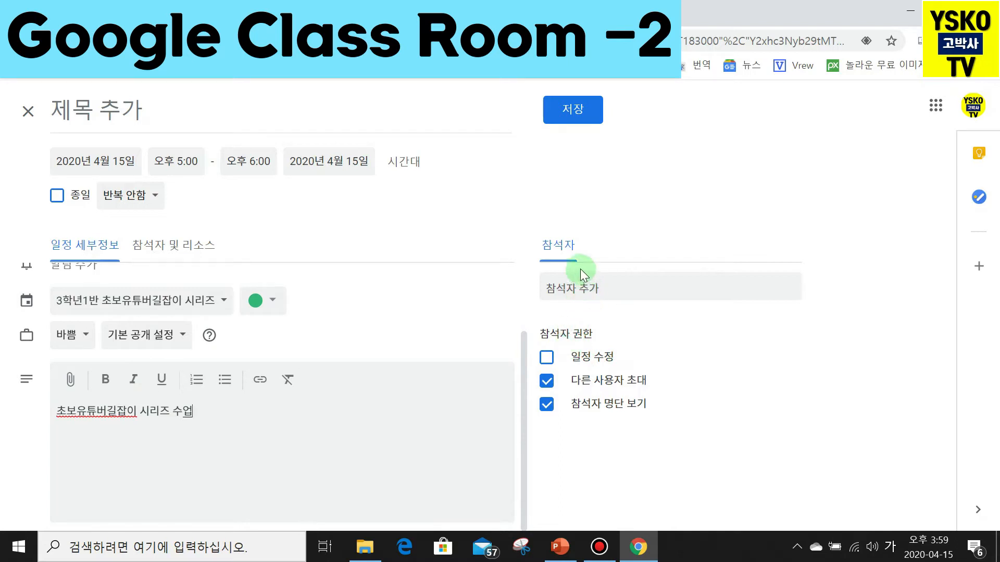
click(587, 291)
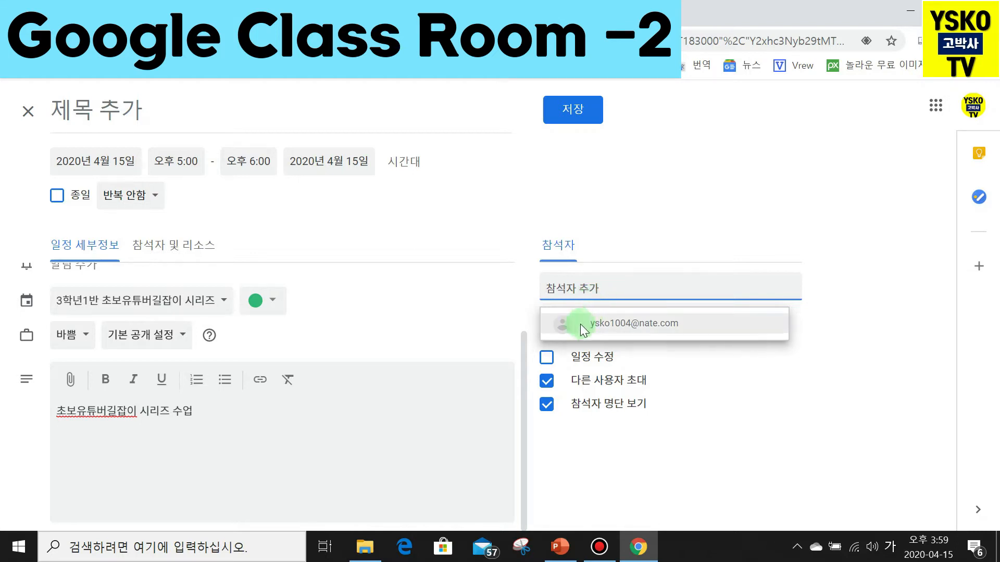
click(604, 328)
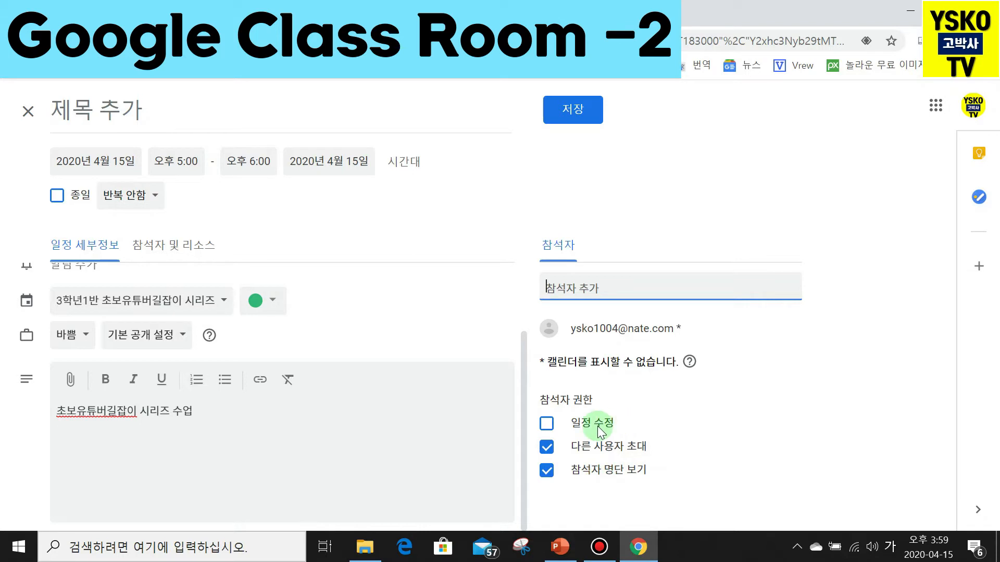
click(546, 421)
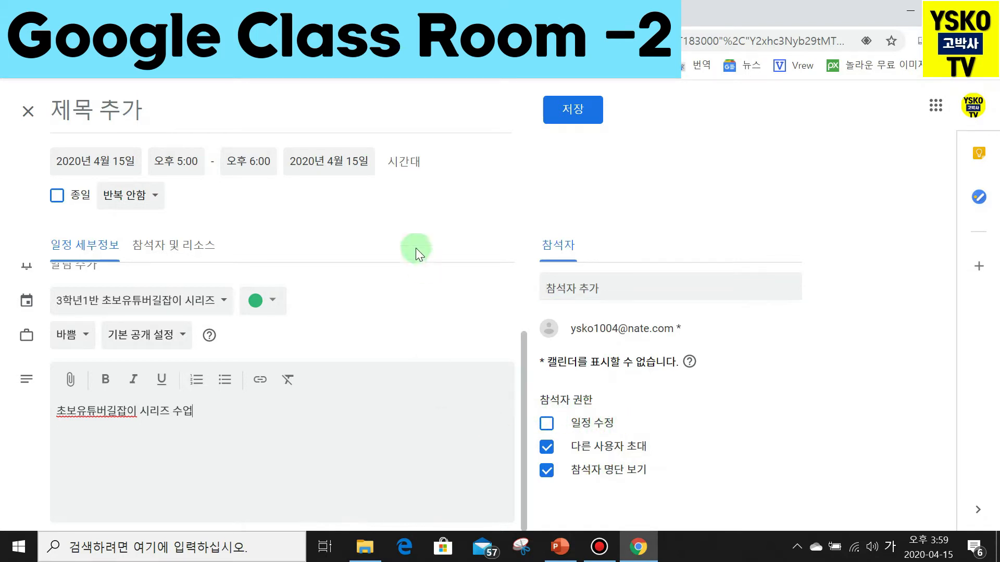
click(573, 112)
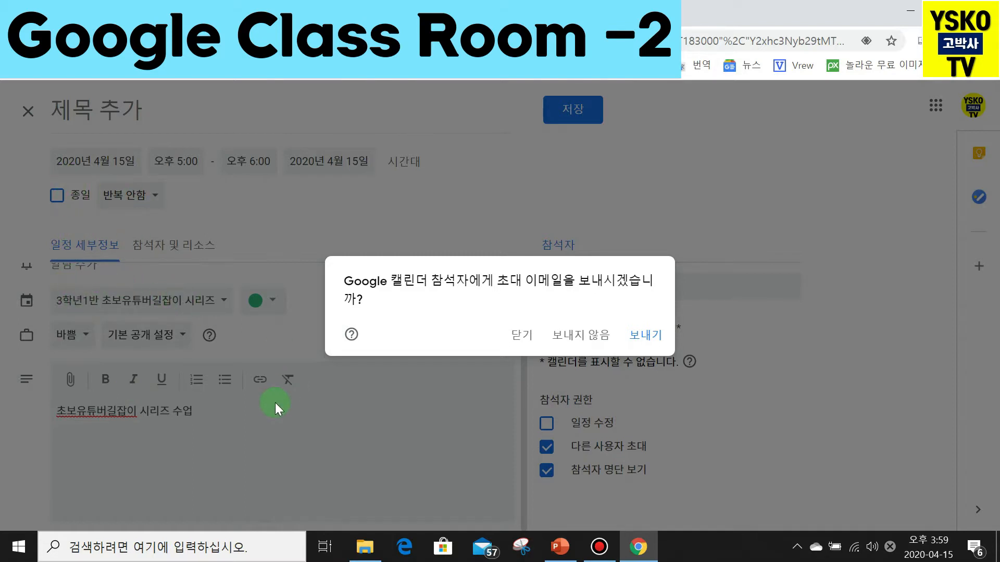
click(634, 339)
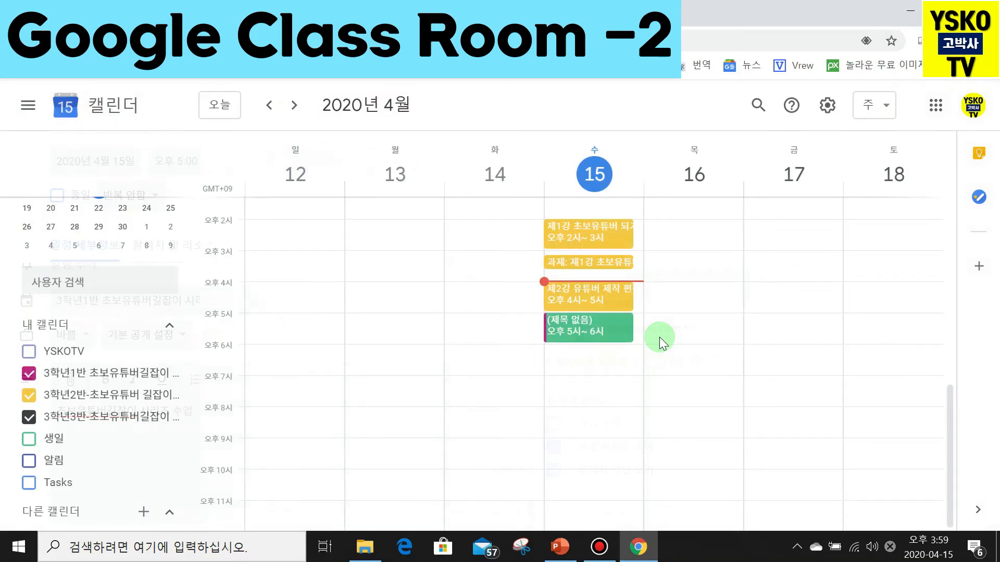
Title the untitled April 15 event "3학년1반 초보유튜버길잡이시리즈" and save it, sending the guest an update e-mail.
click(590, 337)
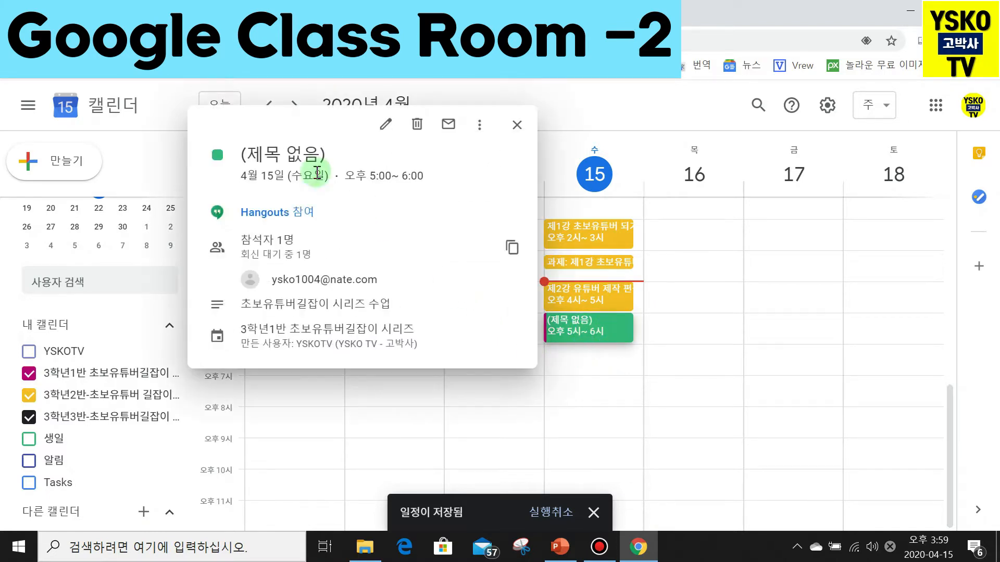
click(380, 130)
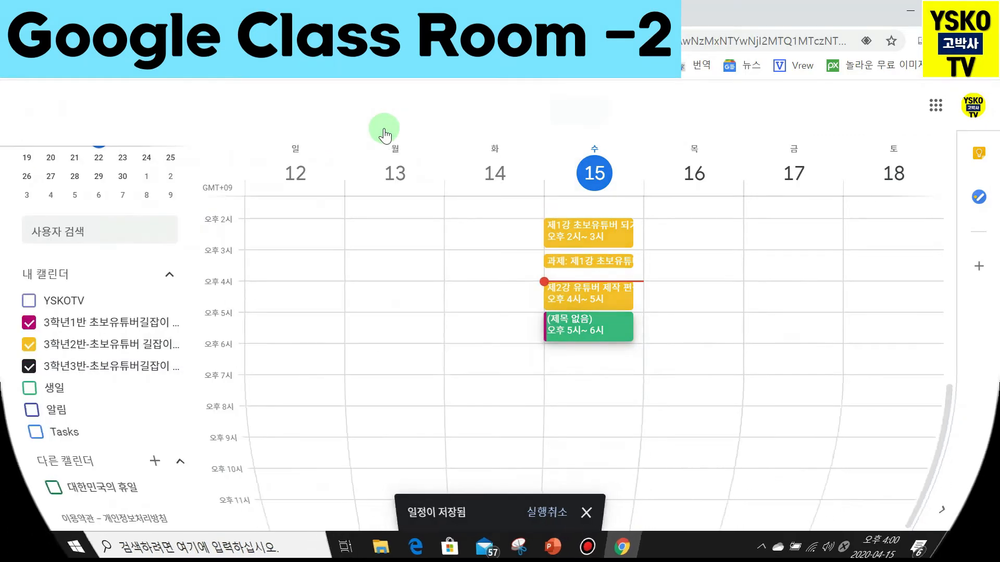
text(3학녀)
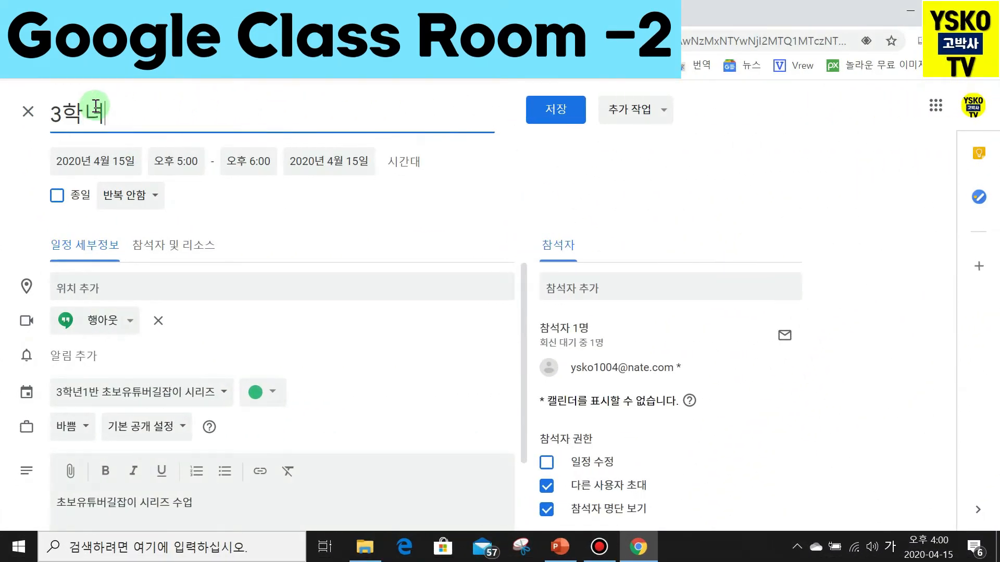
text(ㄴ1반 초보)
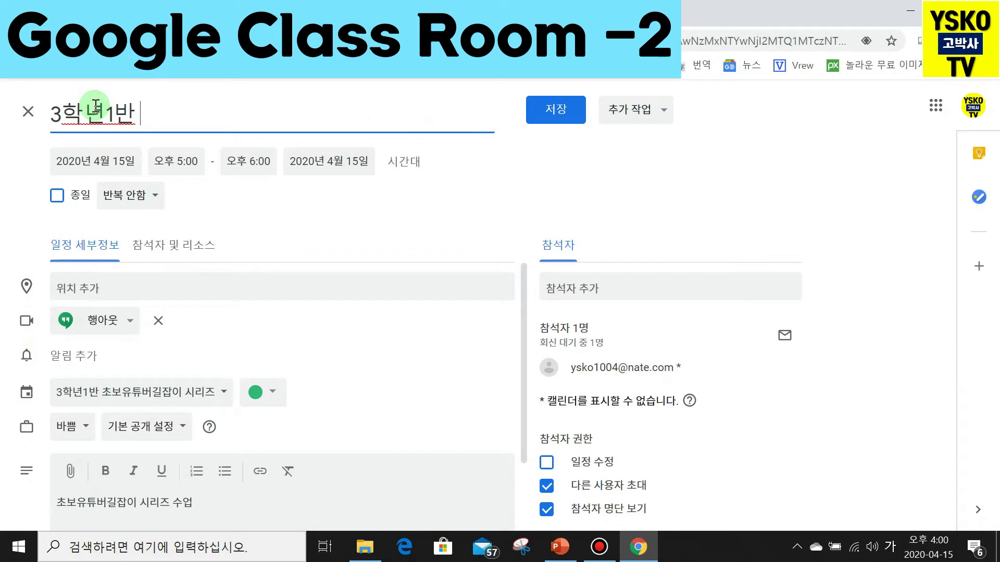
text(유튜버)
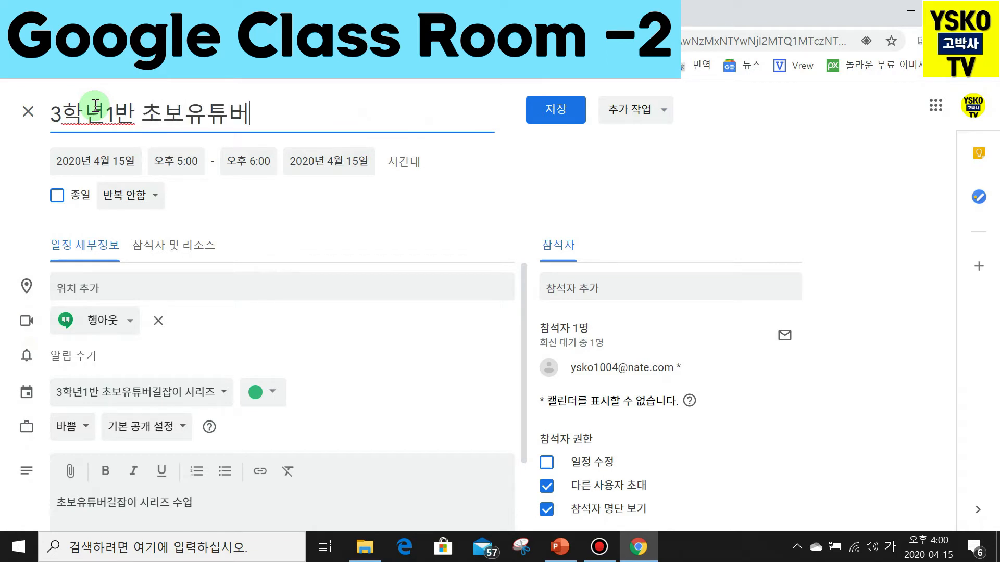
text(길ㅂㅏ)
key(BackSpace)
text(잡이시리즈)
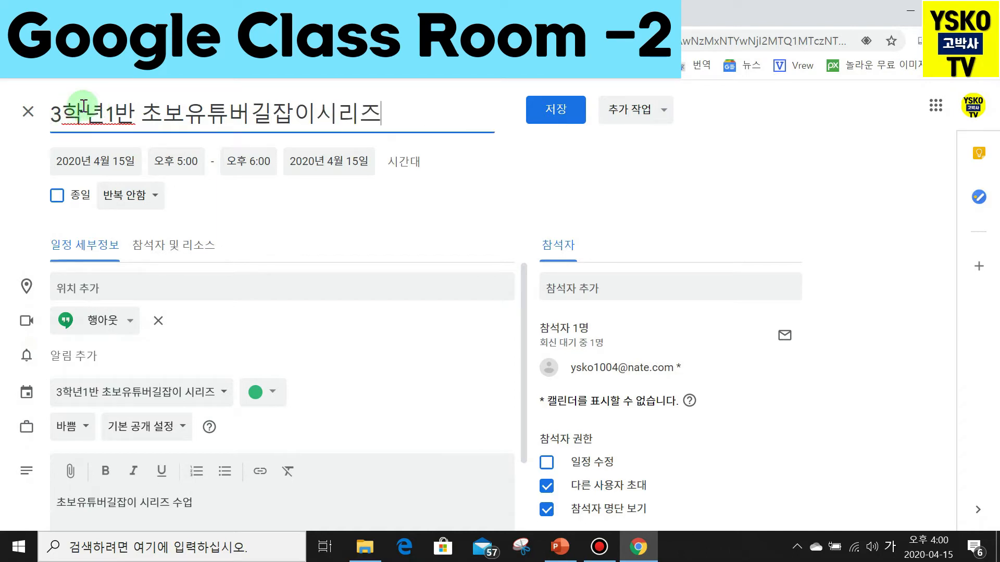
click(566, 116)
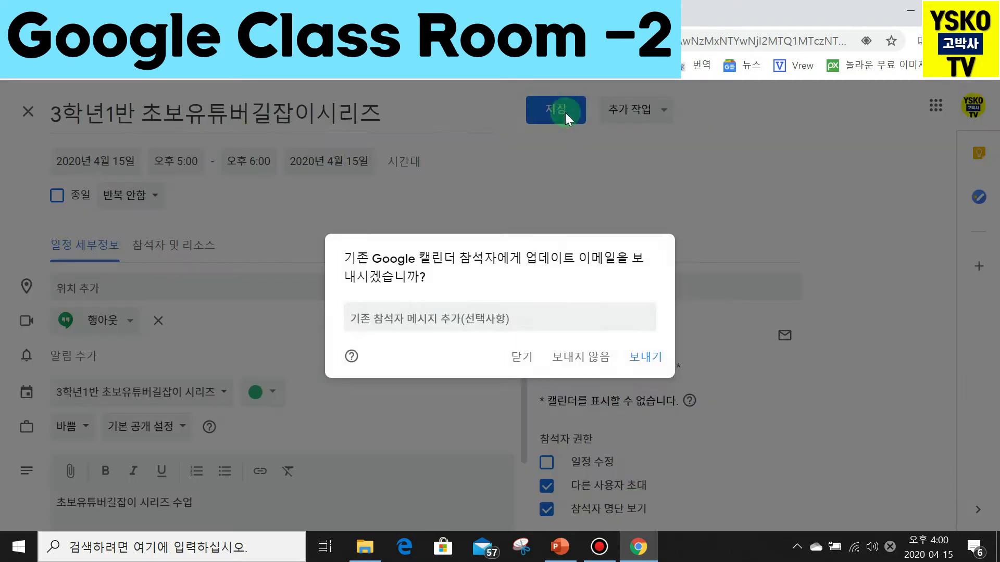
click(641, 383)
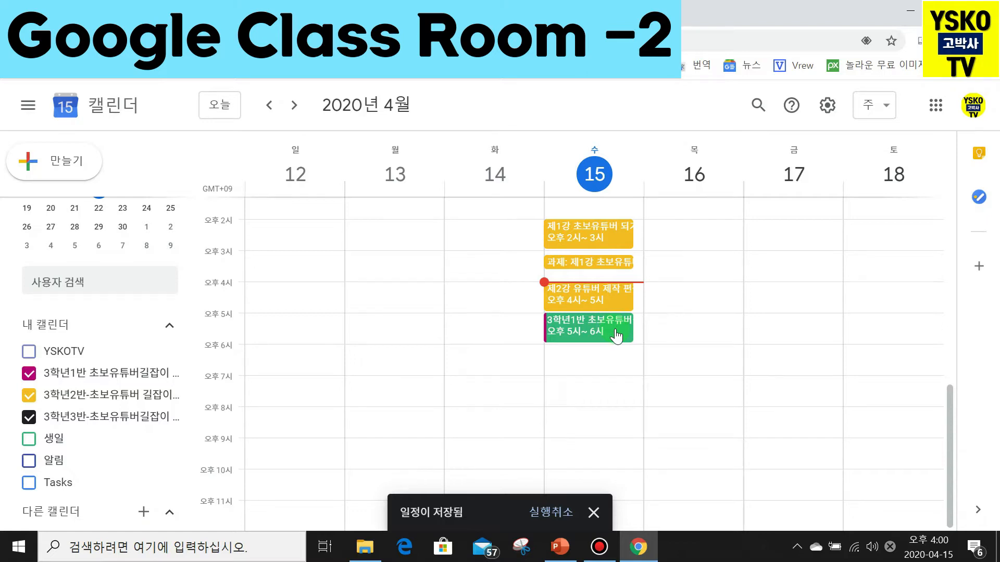
click(28, 106)
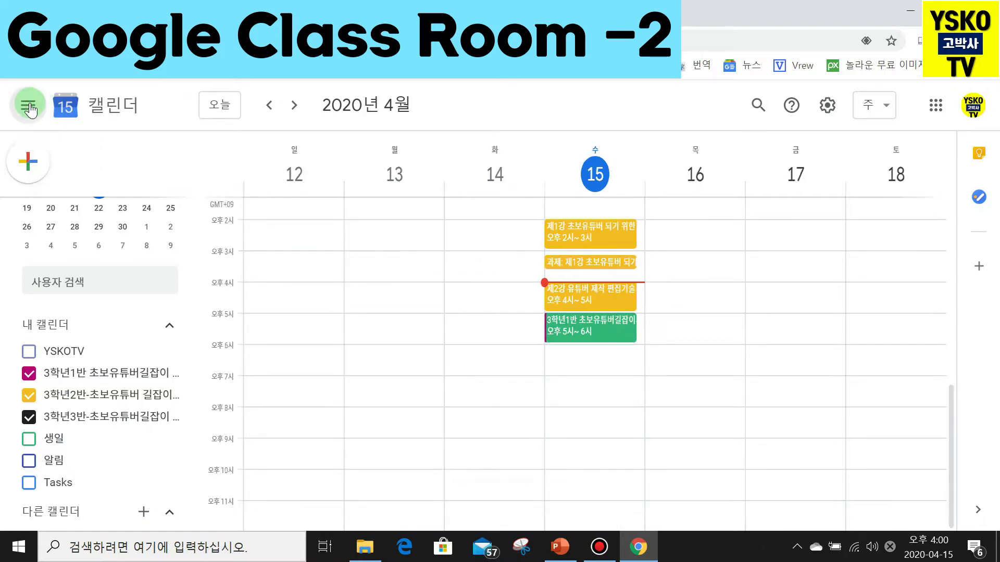
click(29, 106)
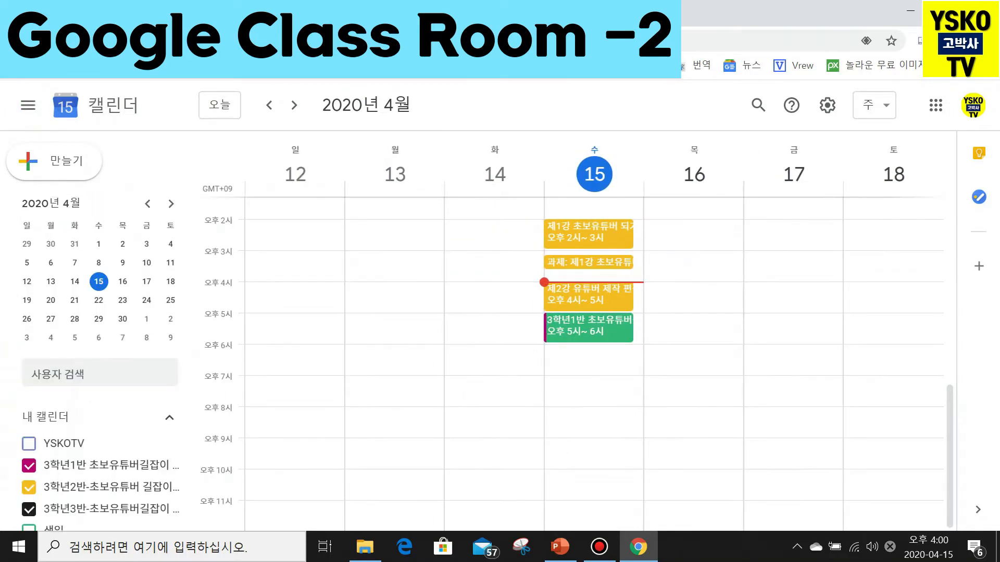
Return to the Classroom class and create a new class material (자료) titled "초보유튜버길잡이시리즈".
click(313, 14)
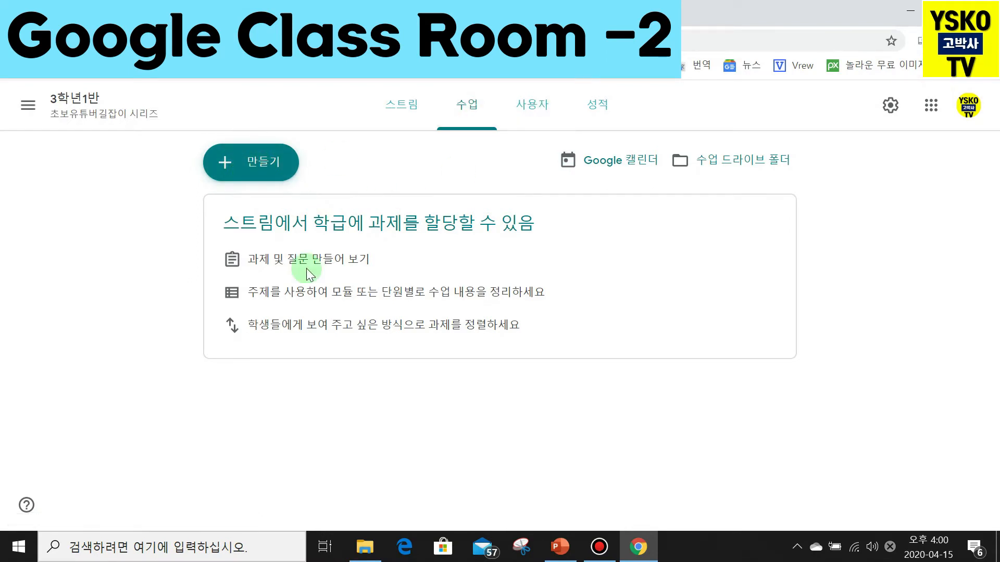
click(236, 172)
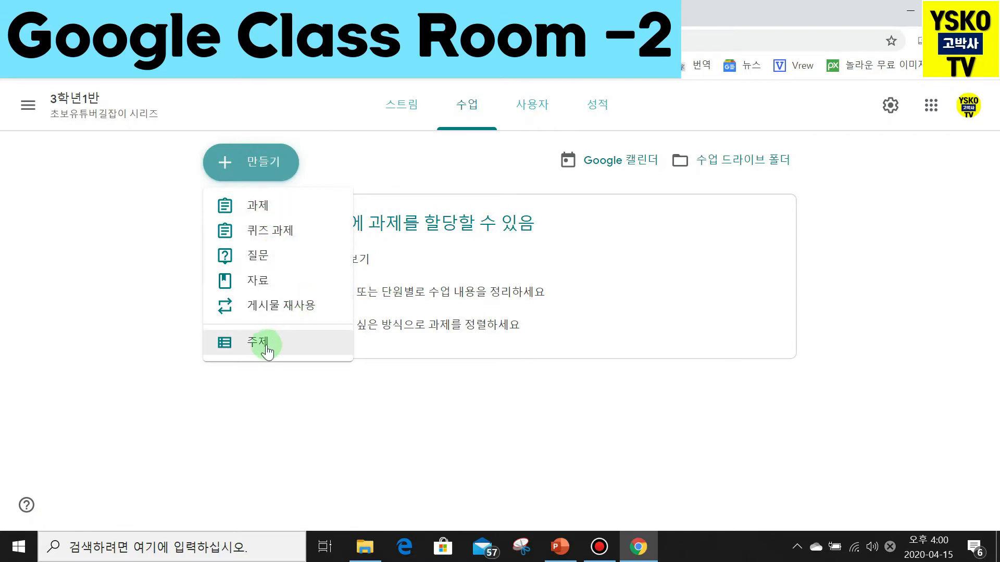
click(258, 282)
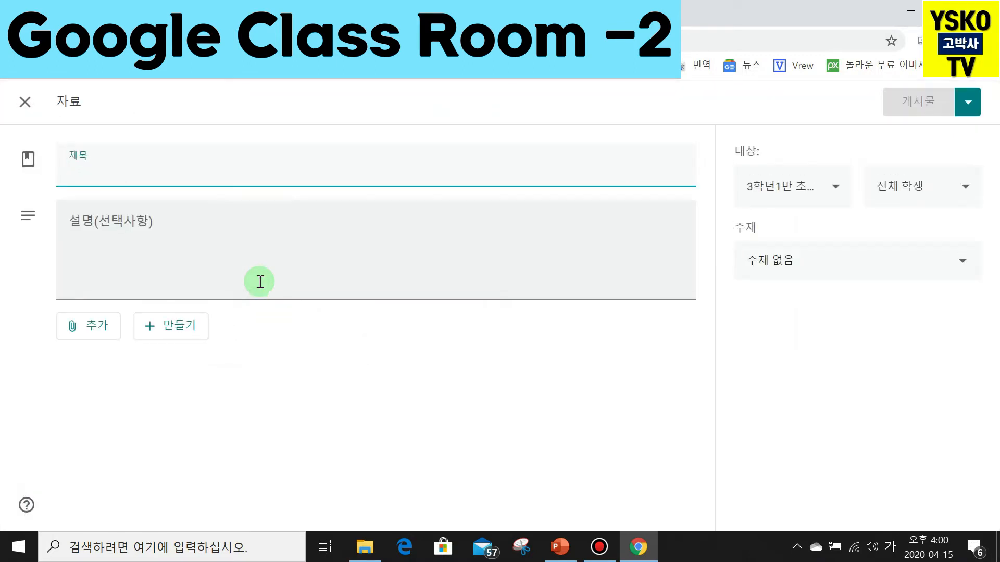
text(보유튜버긺)
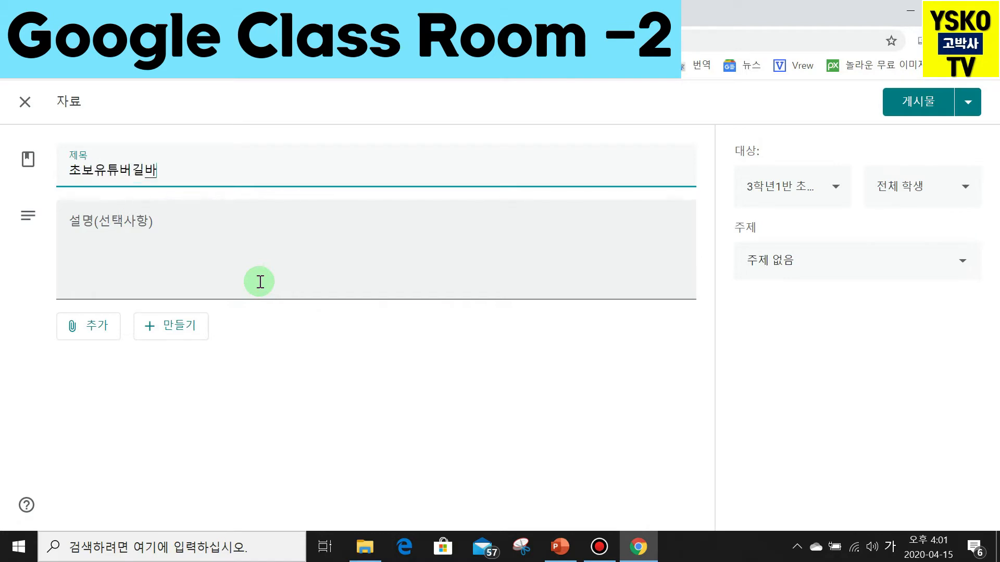
key(BackSpace)
text(잡이시리즈)
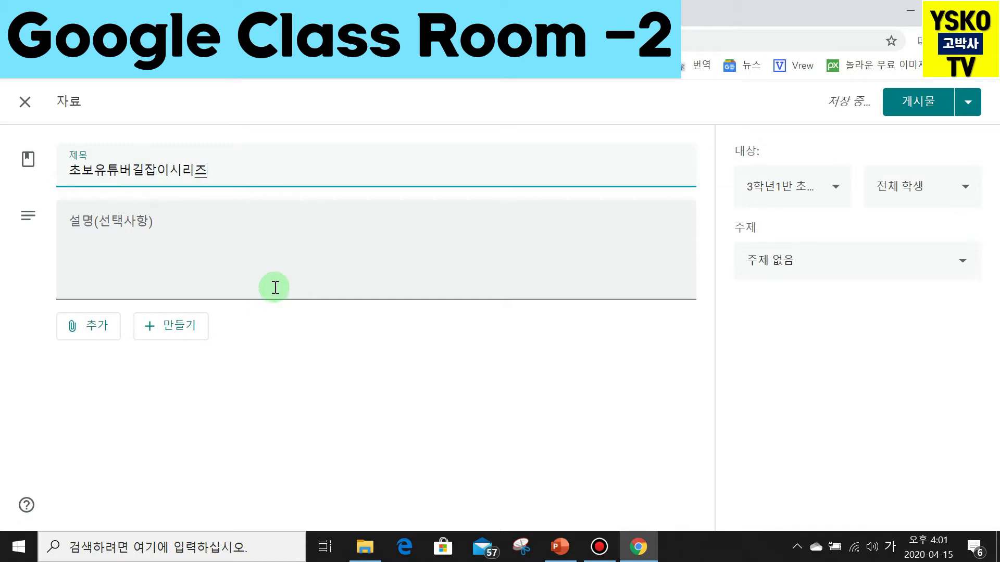
Enter "초보유튜버 길잡이에 대한 전단계" as the material's description.
click(244, 232)
text(초보유튜)
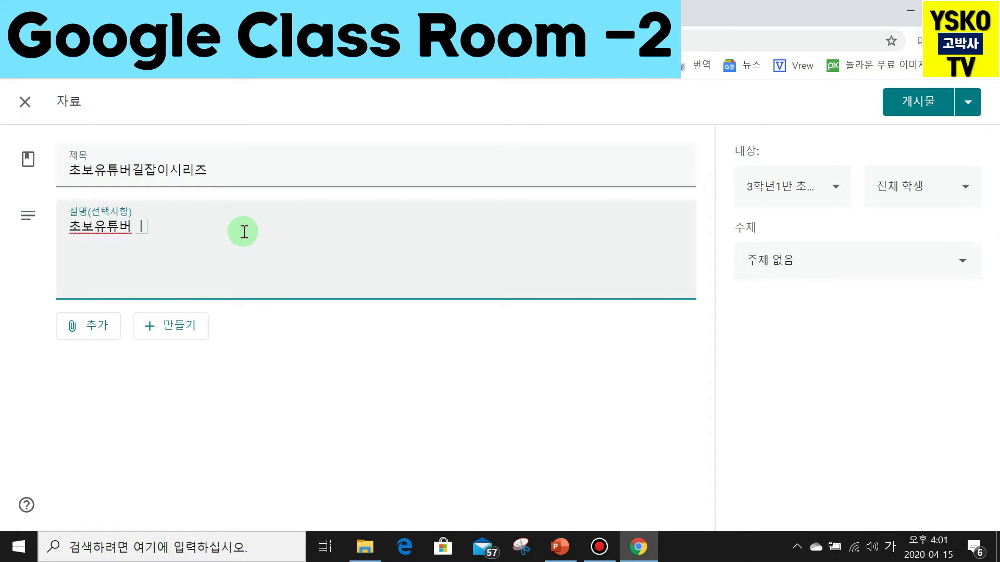
text(버)
key(BackSpace)
text(길바)
key(BackSpace)
key(BackSpace)
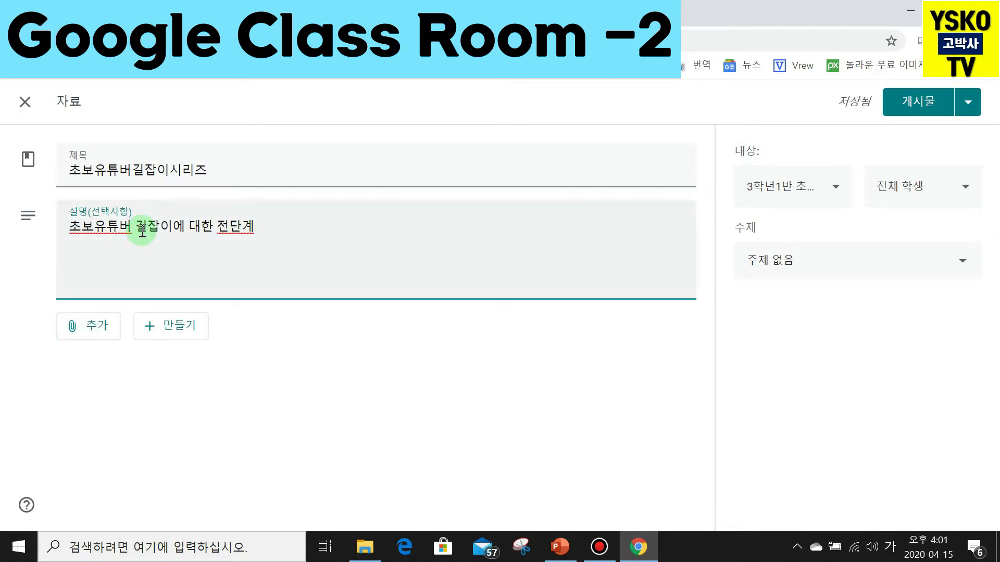
Attach the video file YSKOTV종이학3.mp4 to the material by uploading it from the computer.
click(103, 329)
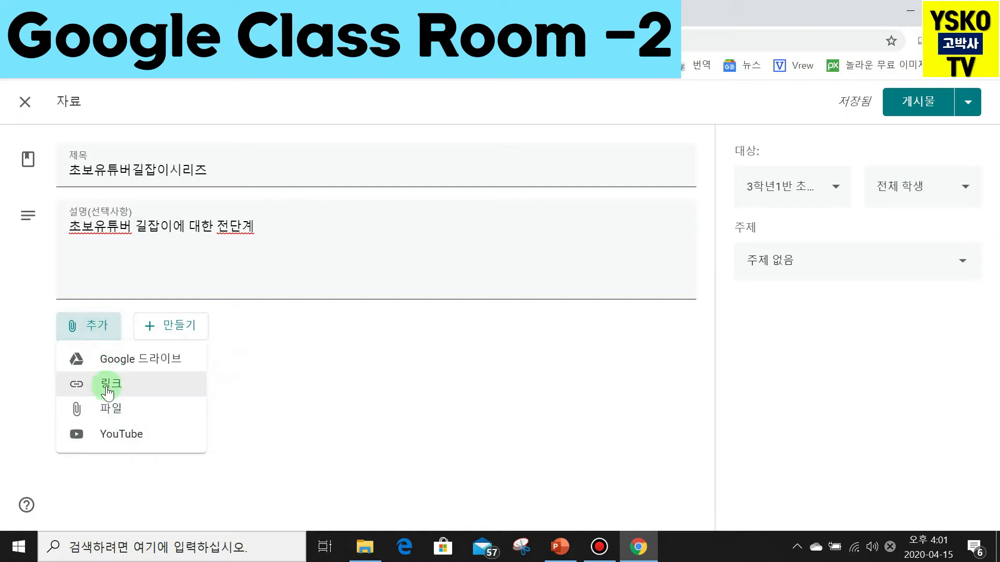
click(112, 409)
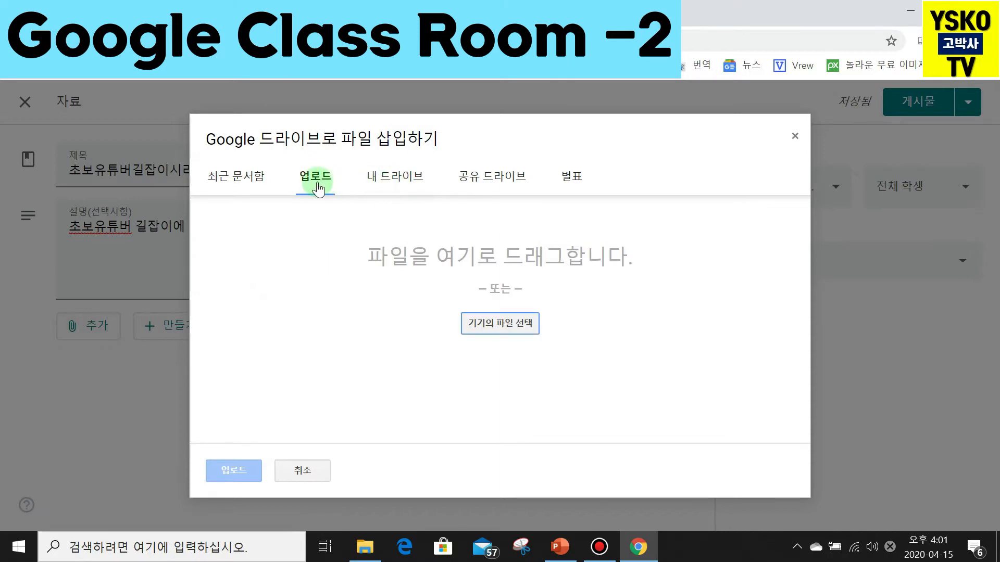
click(506, 335)
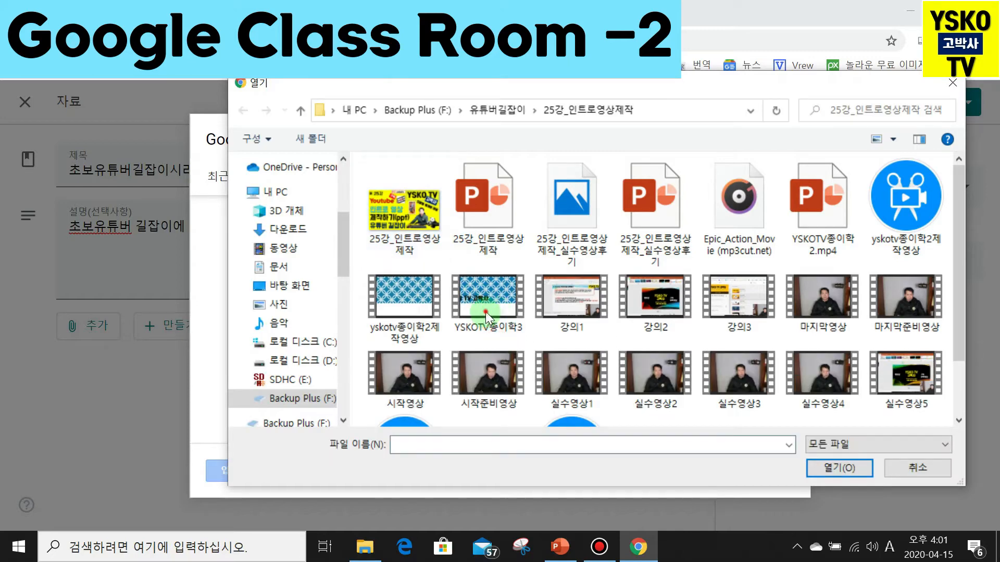
click(485, 311)
click(823, 471)
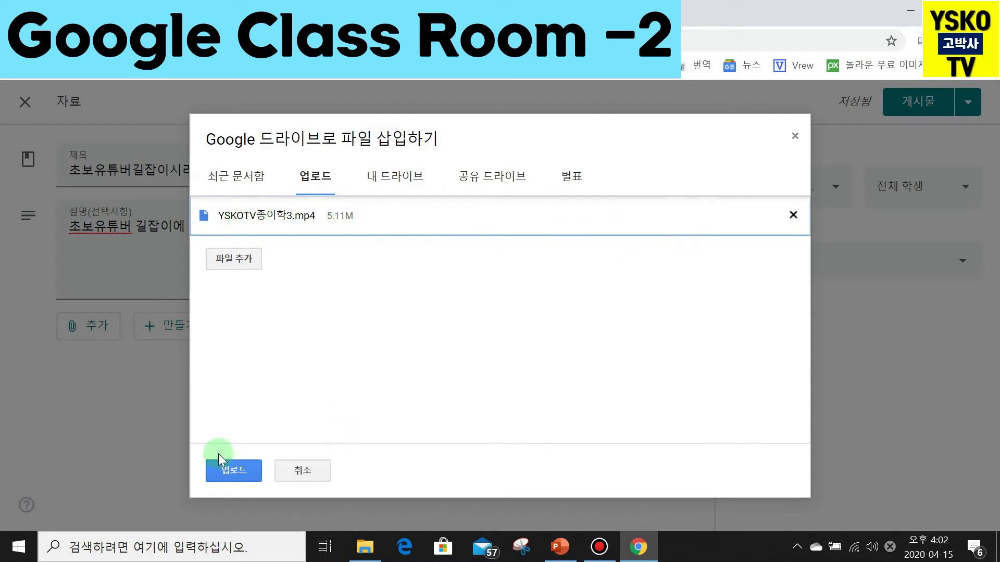
click(235, 468)
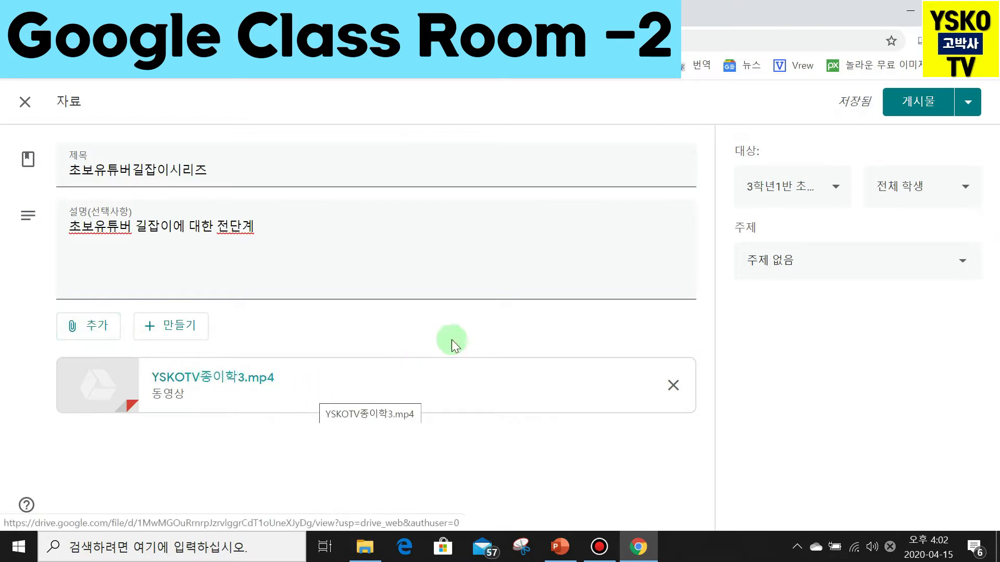
Check the material's target classes and create a new topic for it named "초보유튜버길잡이시리즈".
click(836, 189)
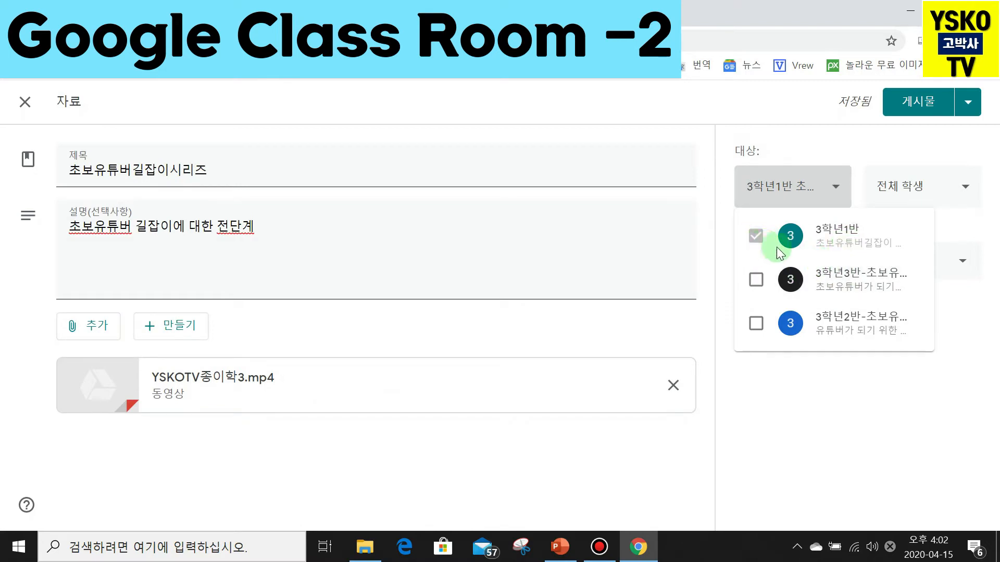
click(811, 370)
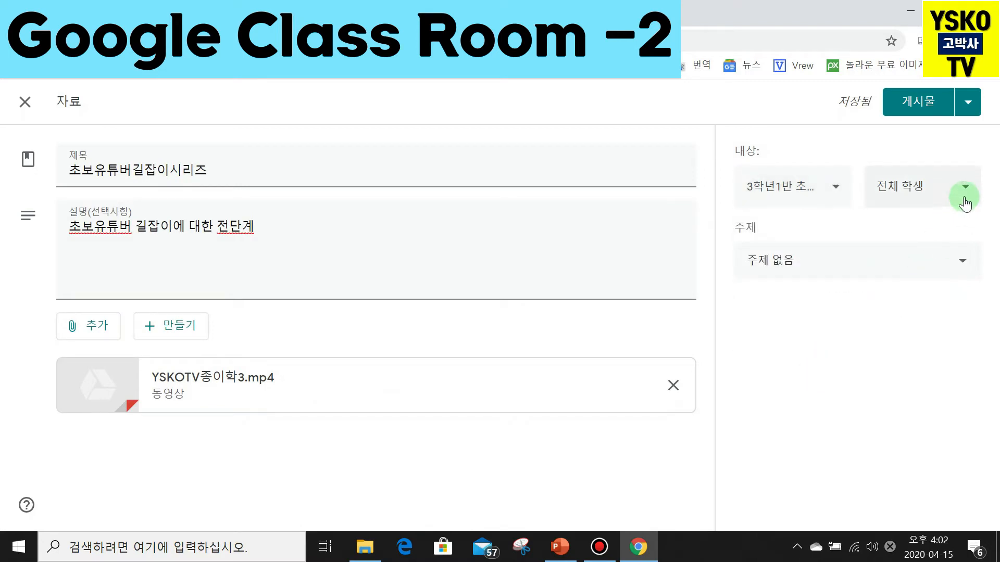
click(965, 260)
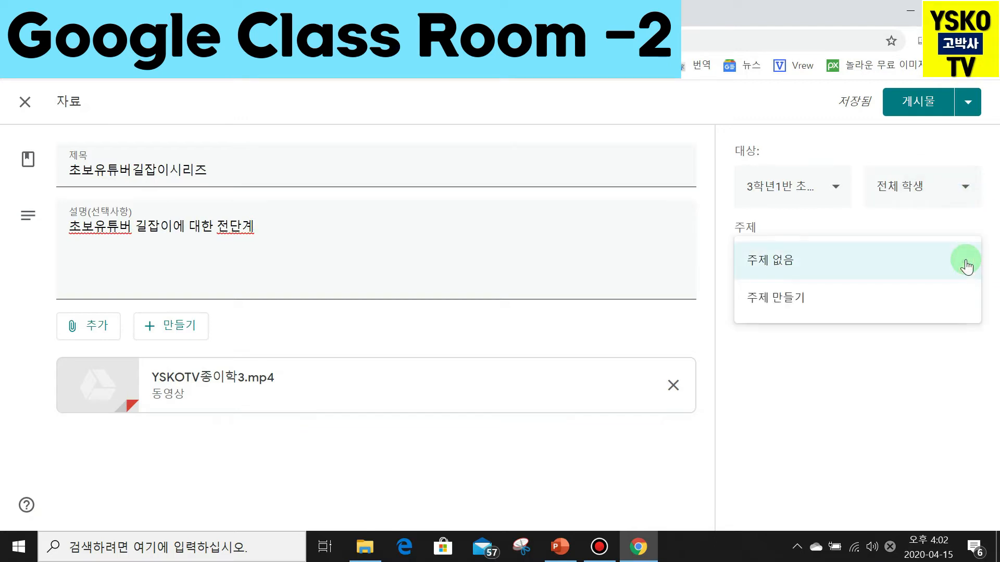
click(864, 297)
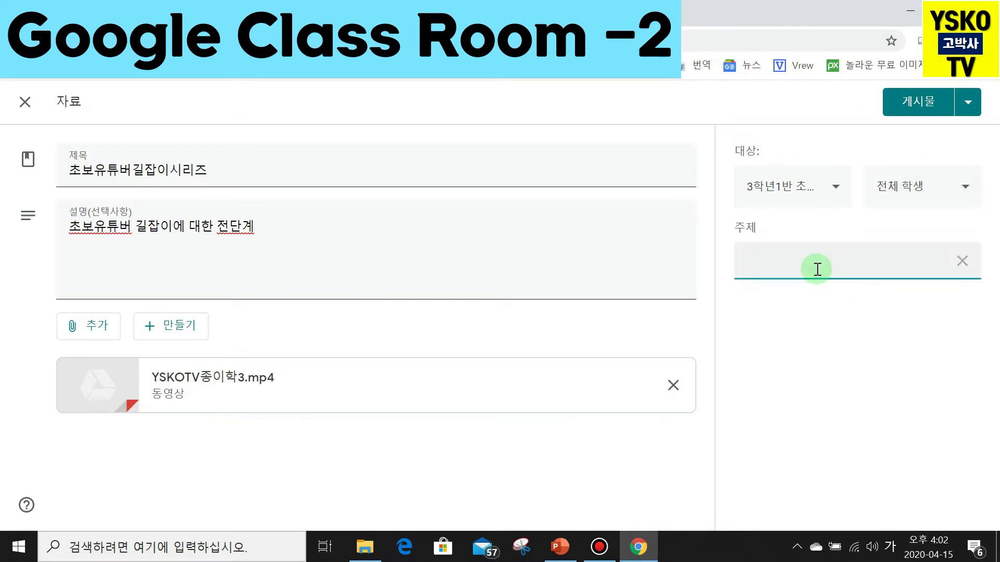
text(초보유튭버길바)
key(BackSpace)
key(BackSpace)
text(잡이시시)
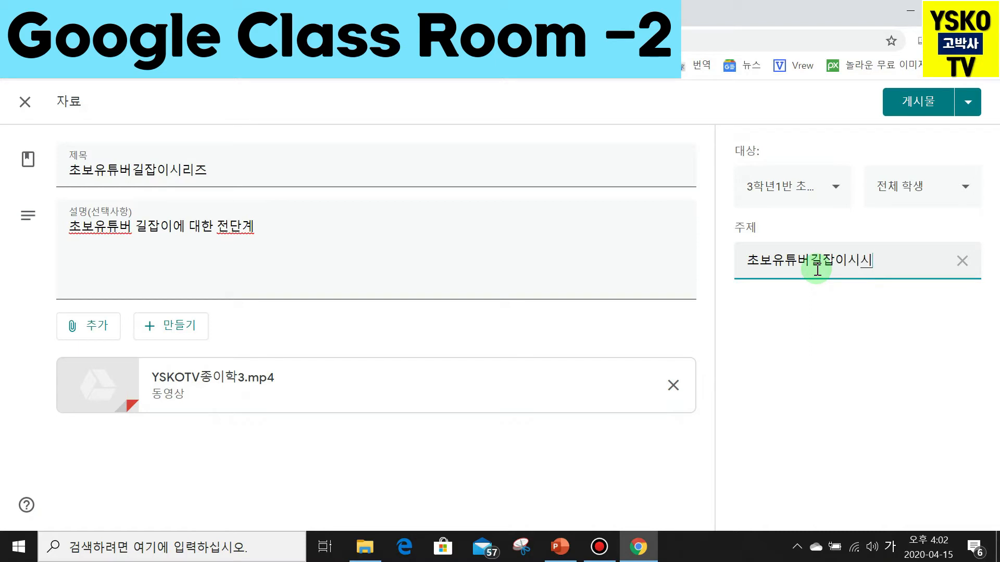
key(BackSpace)
text(리즈)
click(831, 358)
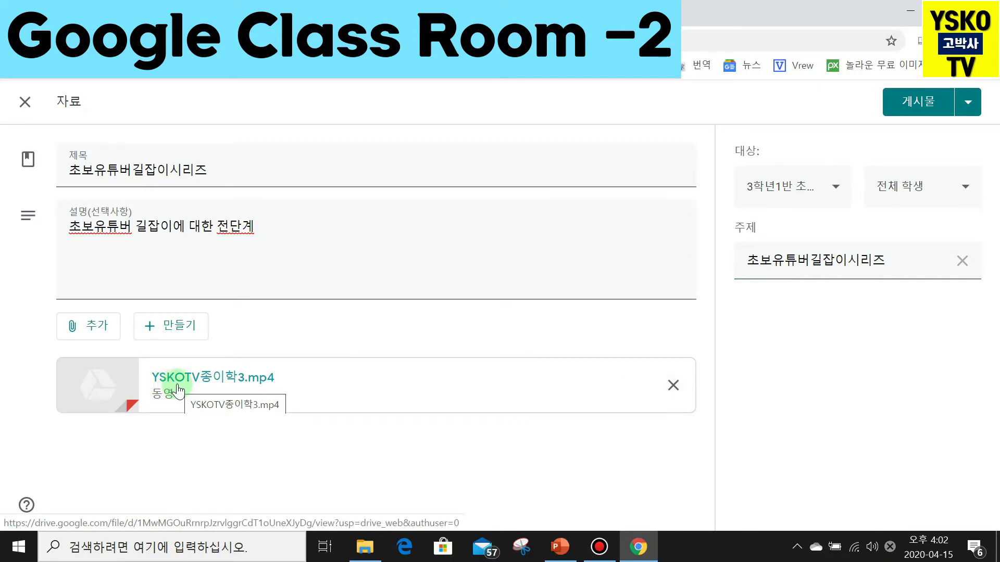
Choose to schedule the material's posting (예약) and set its date to 2020. 4. 15.
click(970, 106)
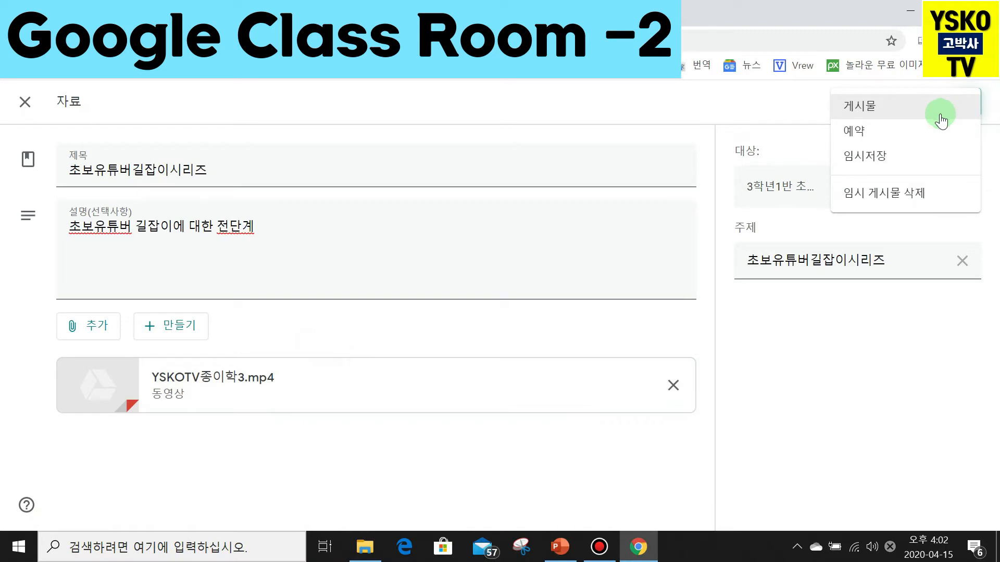
click(879, 136)
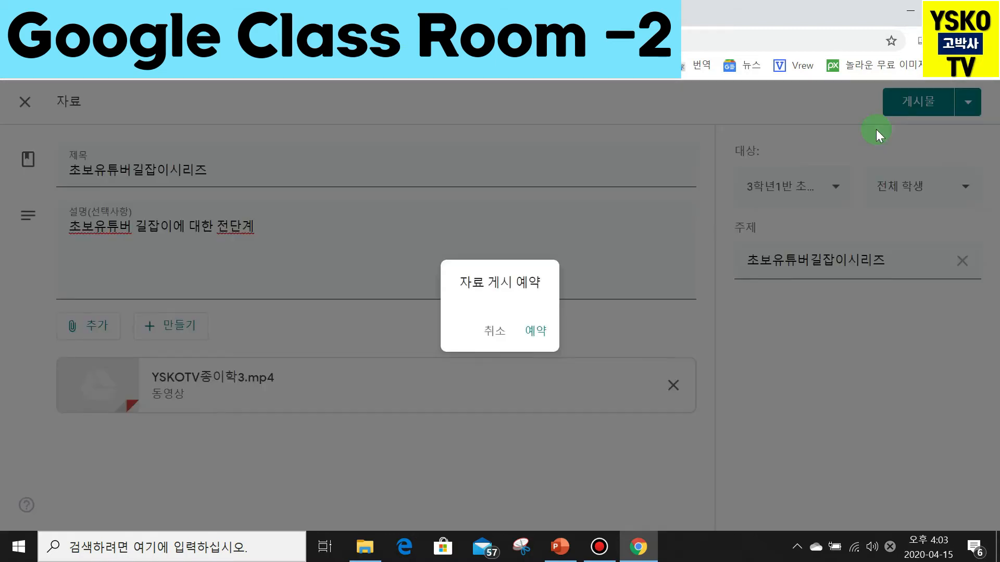
click(548, 277)
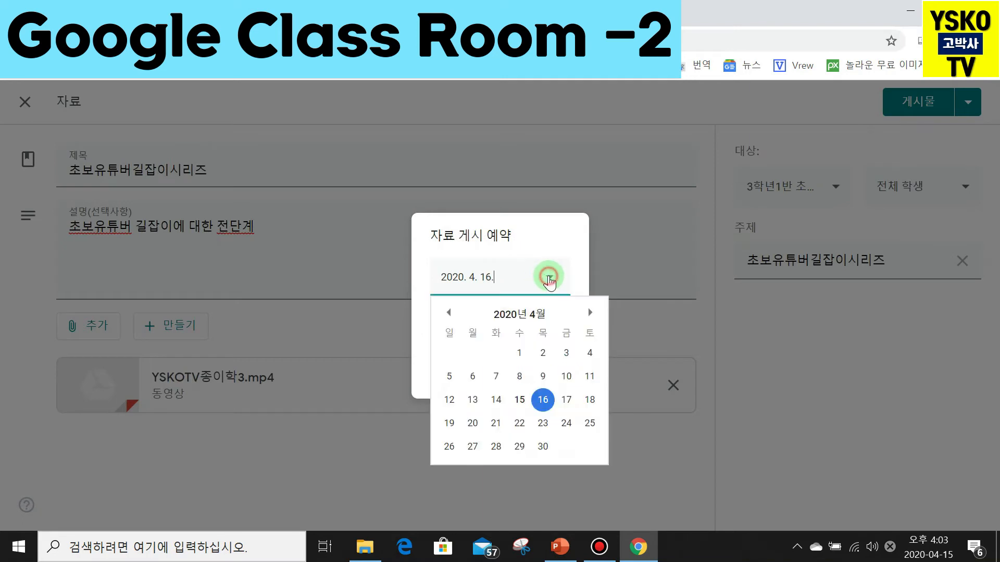
click(519, 399)
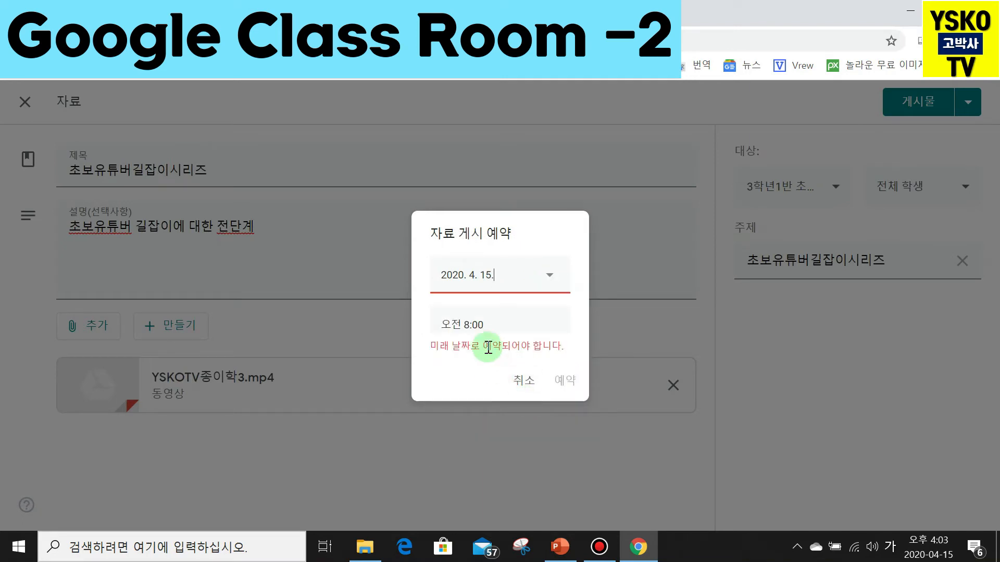
Set the posting time to 오후 5:00 and confirm the material's schedule.
click(453, 324)
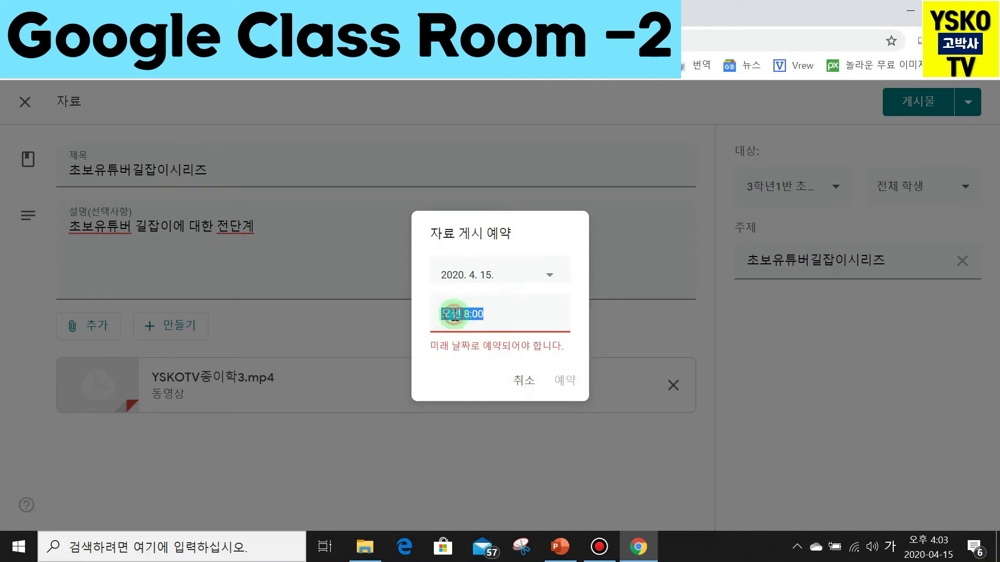
click(454, 315)
text(ㅎㅜ)
key(Delete)
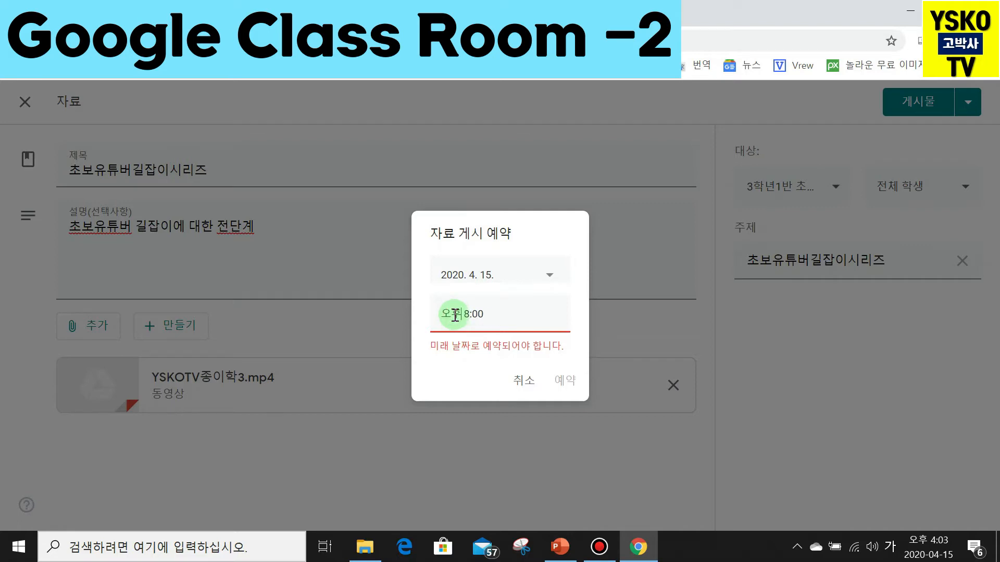
text(1)
key(BackSpace)
text(5)
click(527, 354)
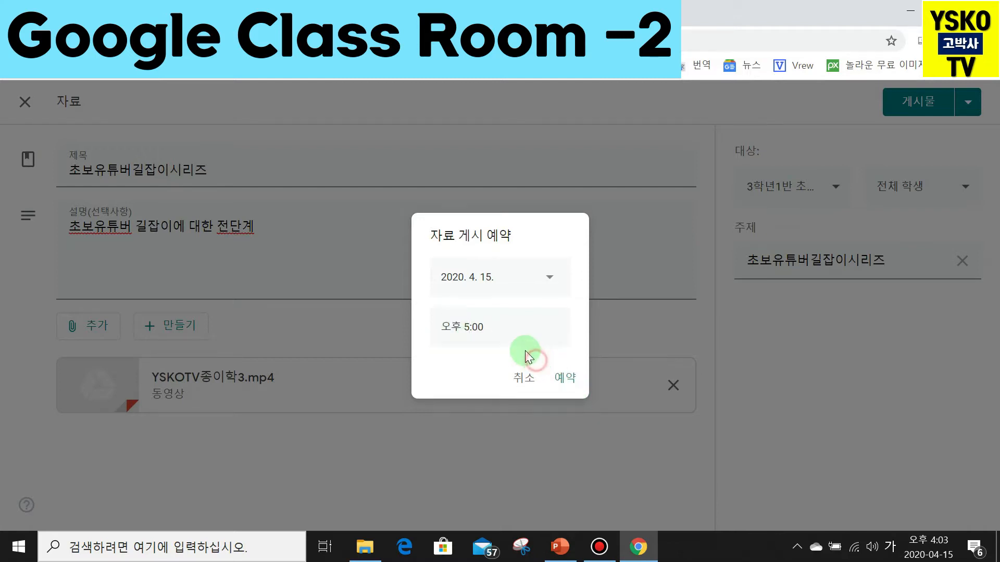
click(561, 383)
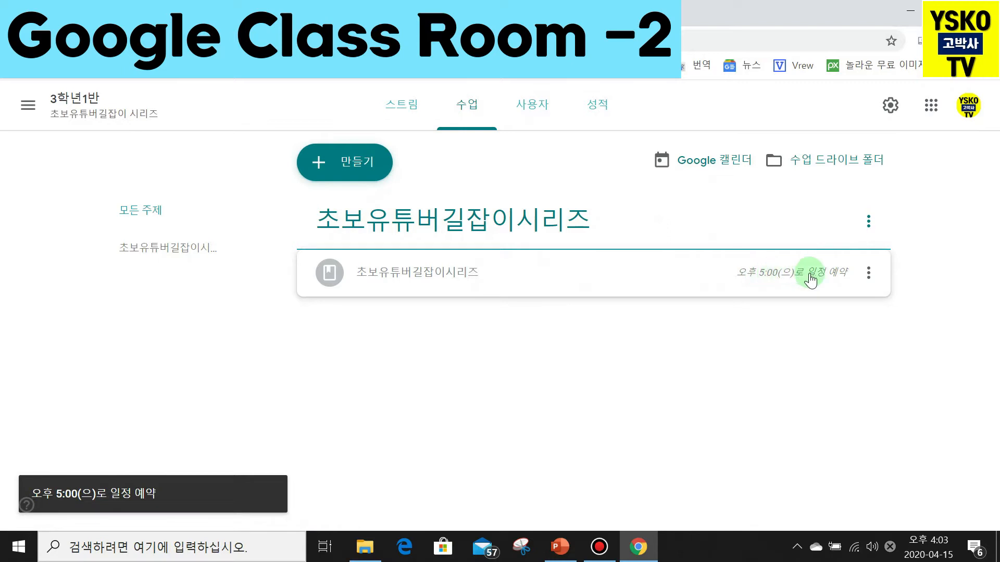
Reopen the scheduled material for editing and examine which file types can be created as attachments.
click(868, 273)
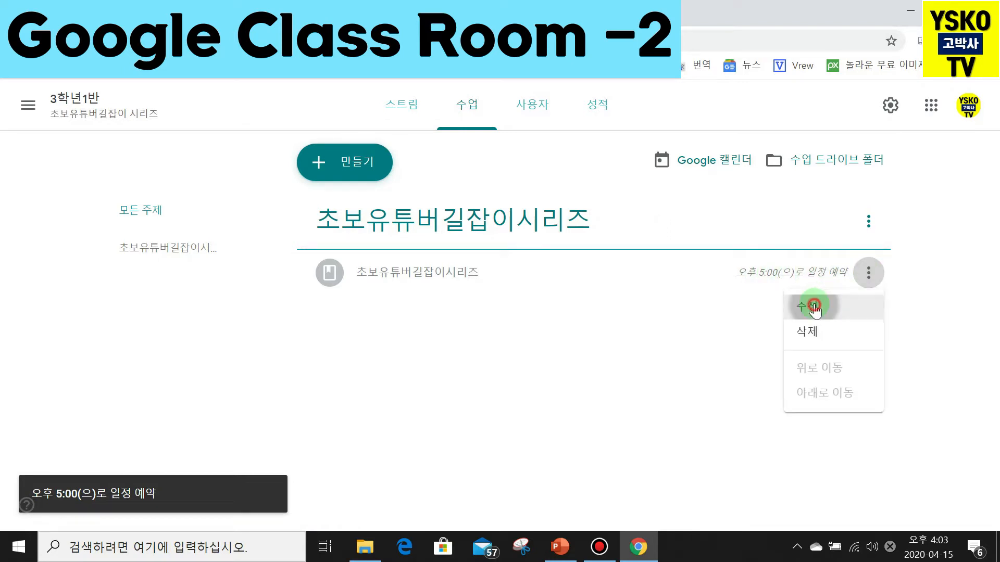
click(820, 306)
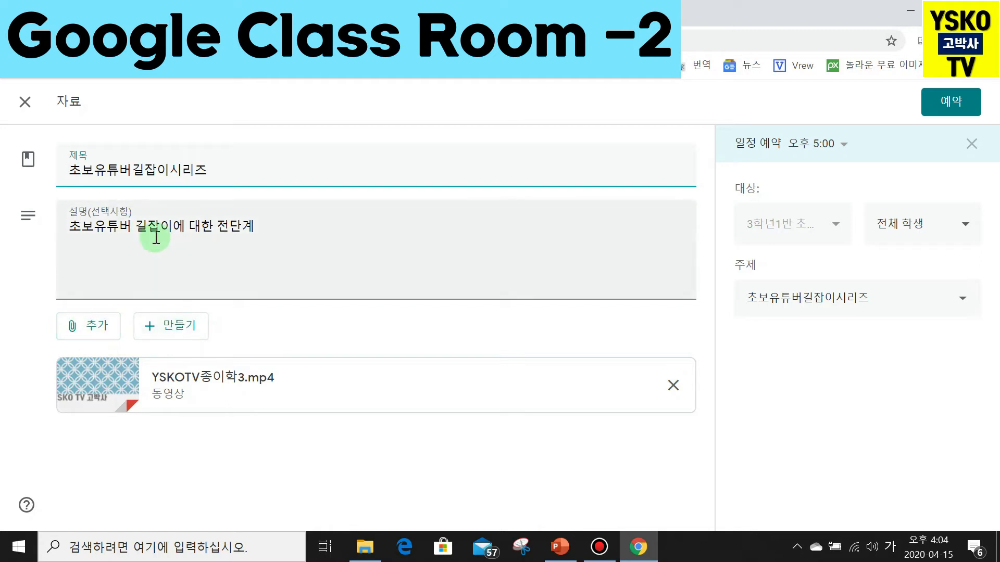
click(174, 328)
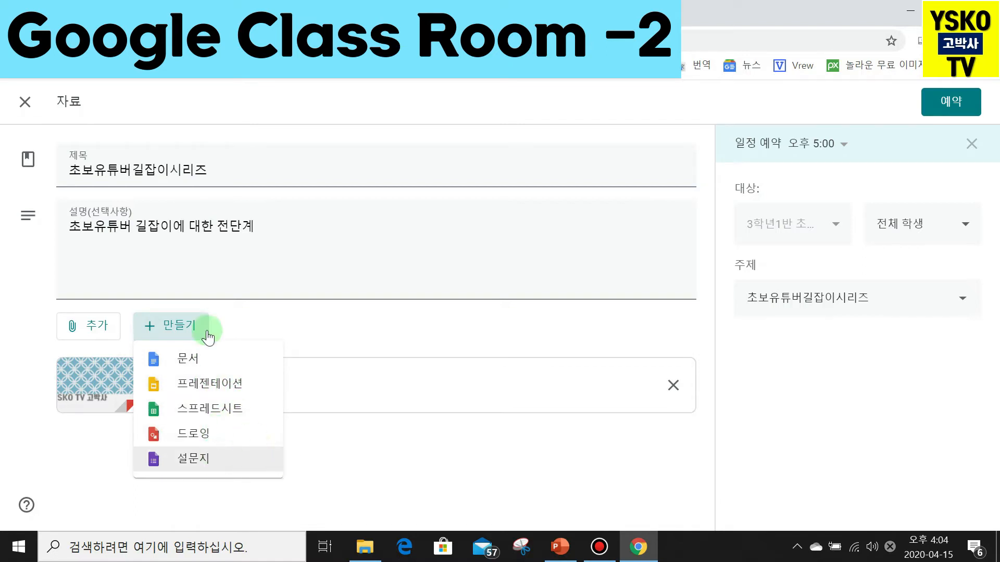
click(240, 322)
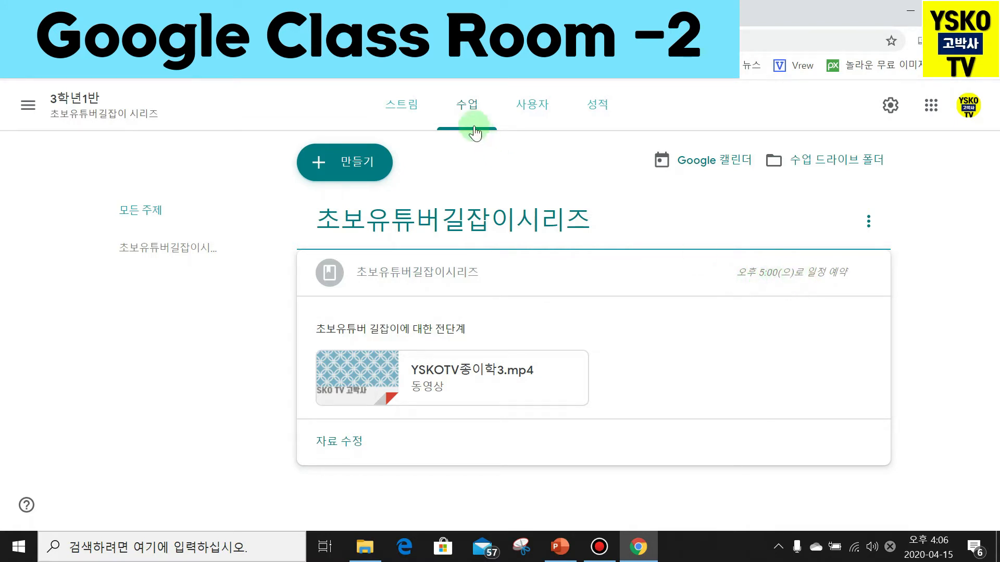
Create a new assignment (과제) in the class and title it "4월15일 초보유튜버길잡이수업 출석체크".
click(467, 106)
click(344, 167)
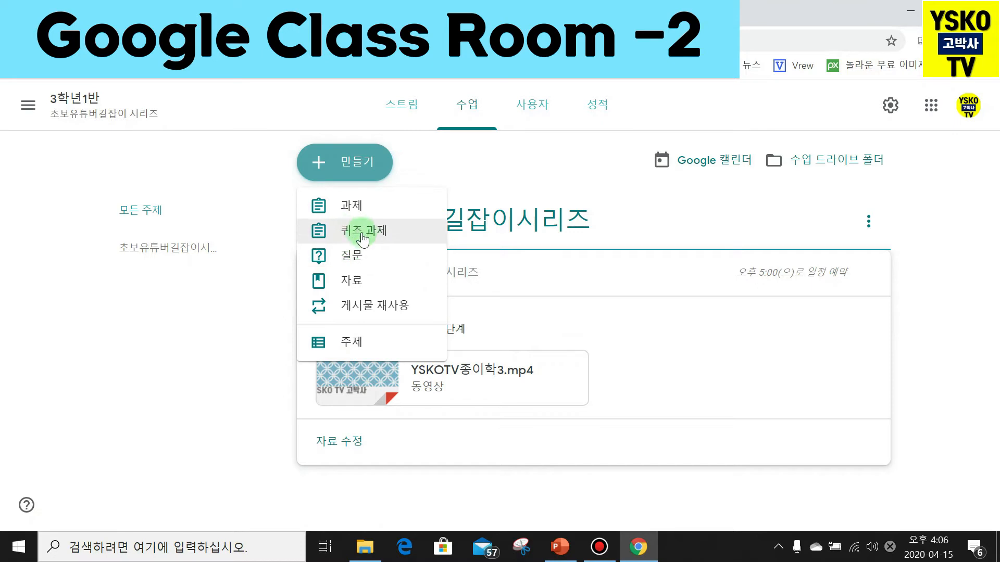
click(354, 208)
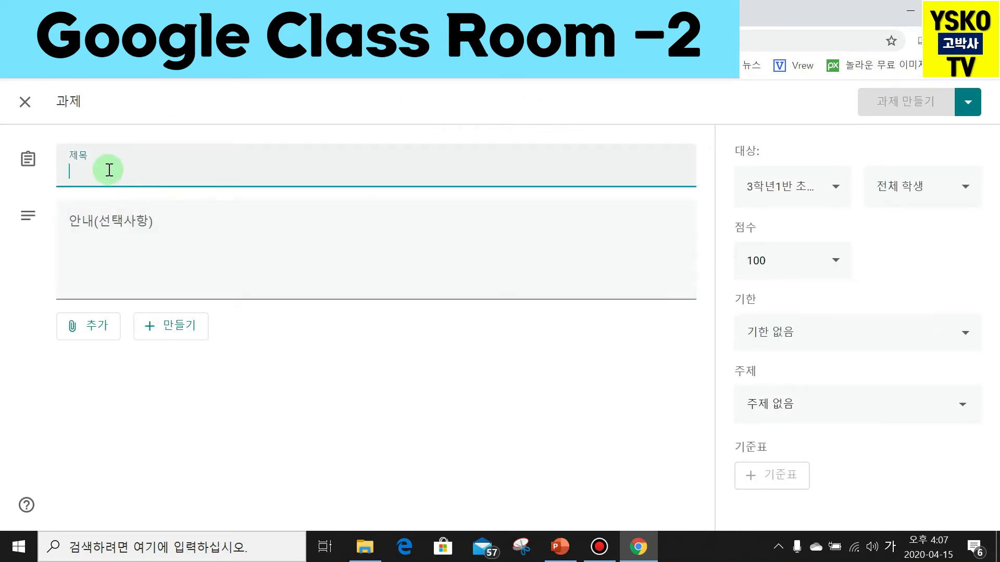
text(4월)
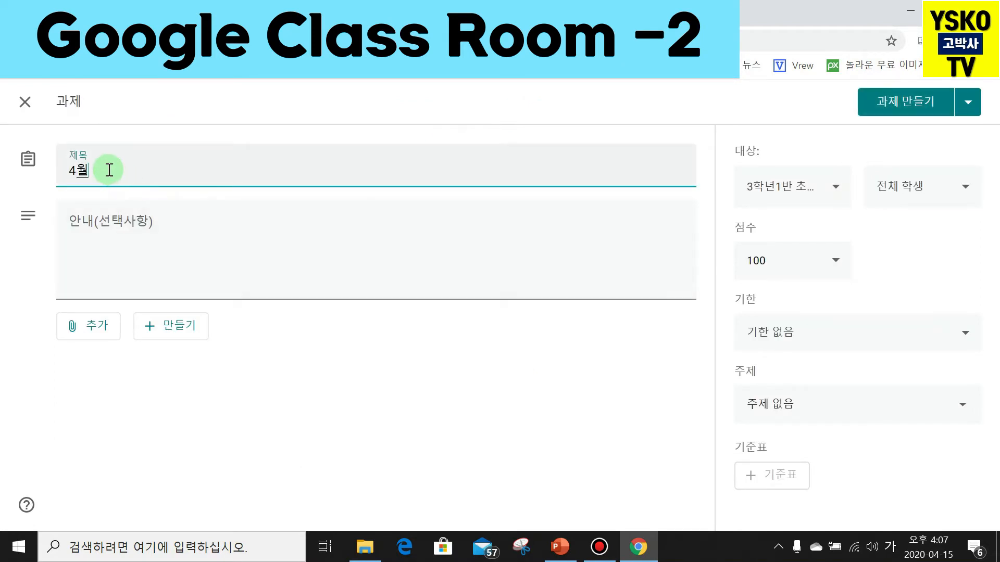
text(15이)
text( 초보유튜버)
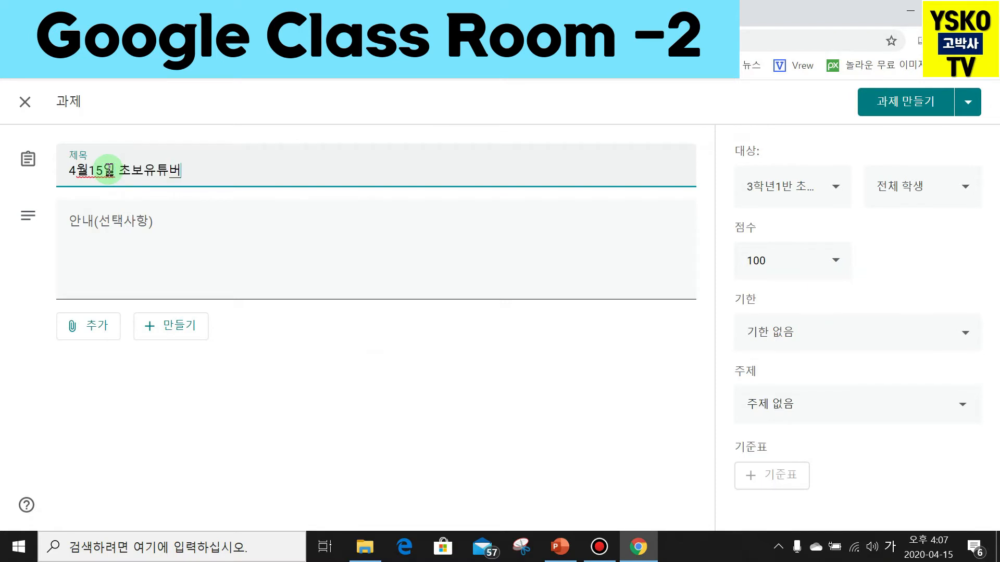
text(길바)
key(BackSpace)
key(BackSpace)
text(잡이)
text(숭)
text(업)
text( 출석체크)
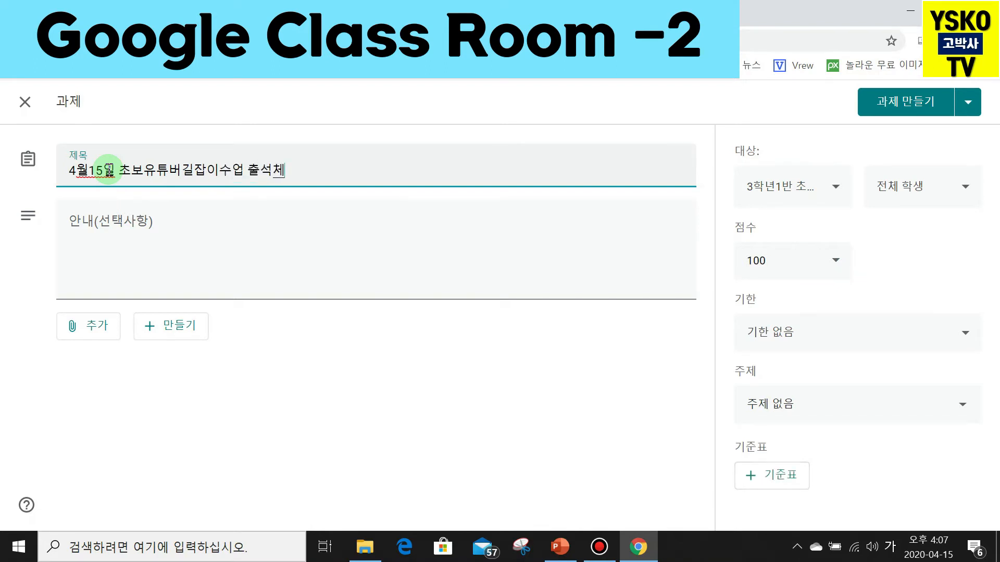
Enter the assignment instructions "출석체크 해주세요." and, on a second line, "수업 시작전 체크바랍니다.".
click(152, 226)
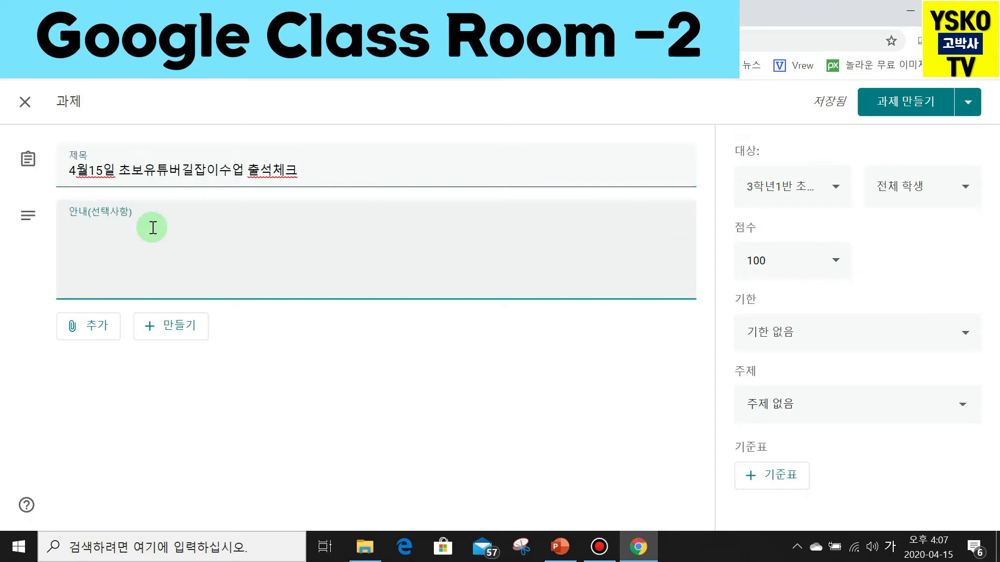
text(ㅊ)
text(석ㅊㅔ크)
text( ㅎ)
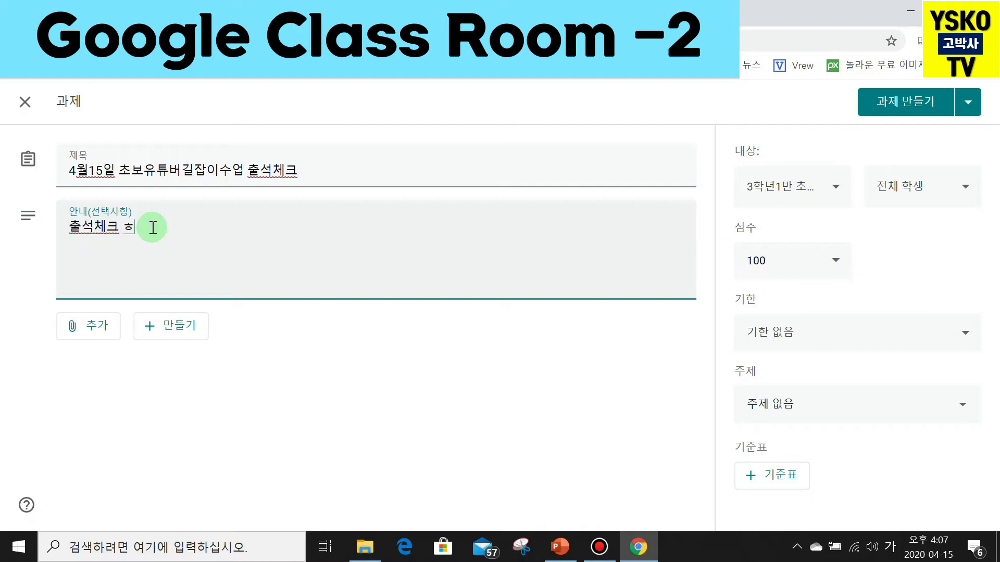
text(ㅐ주세요)
text(.)
key(Return)
text(ㄱ)
text(업)
text( 시작저)
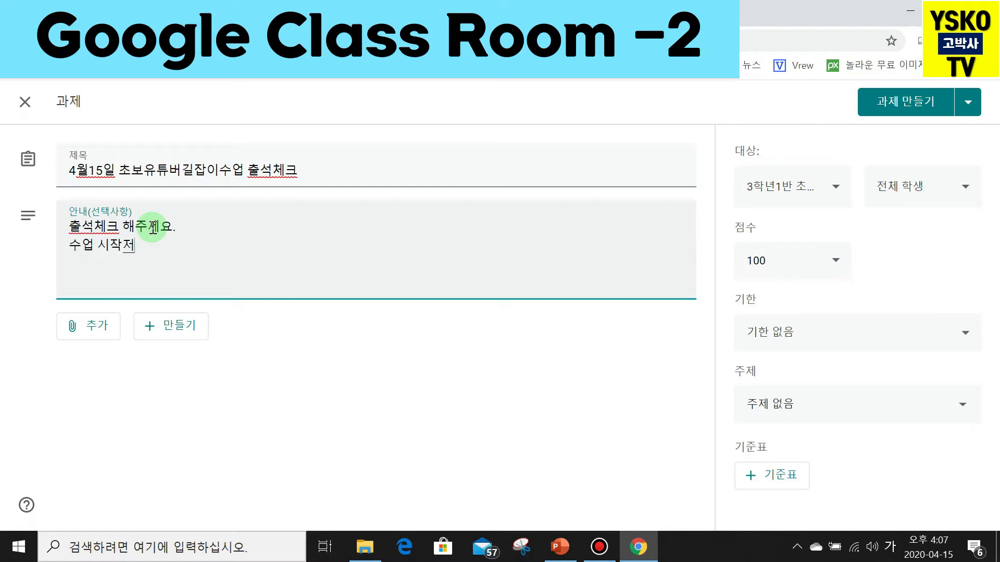
text( 체크발)
text(랍니다.)
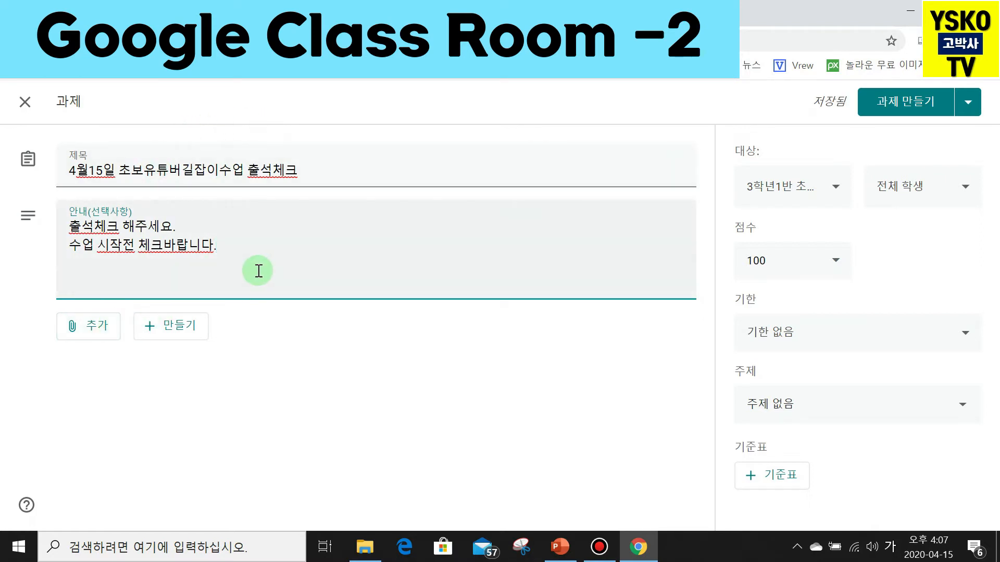
Set the assignment's due date (기한) to 2020. 4. 15. and its due time to 오후 5:00.
click(836, 188)
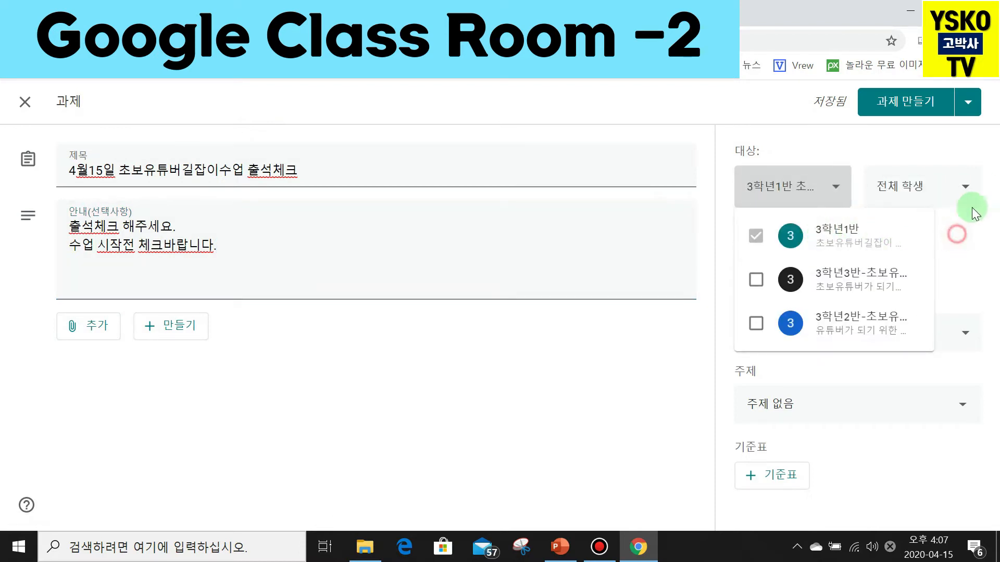
click(956, 234)
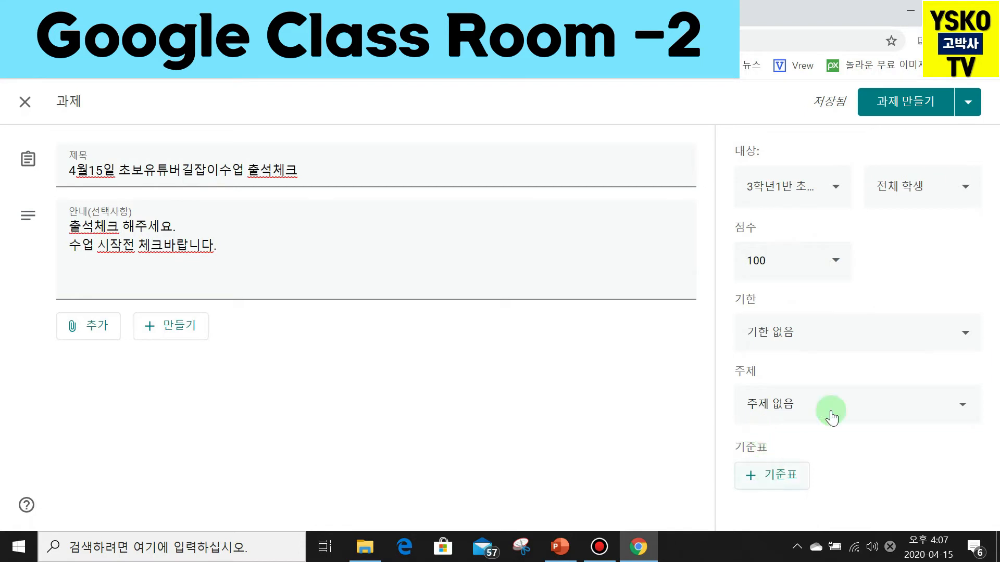
click(963, 339)
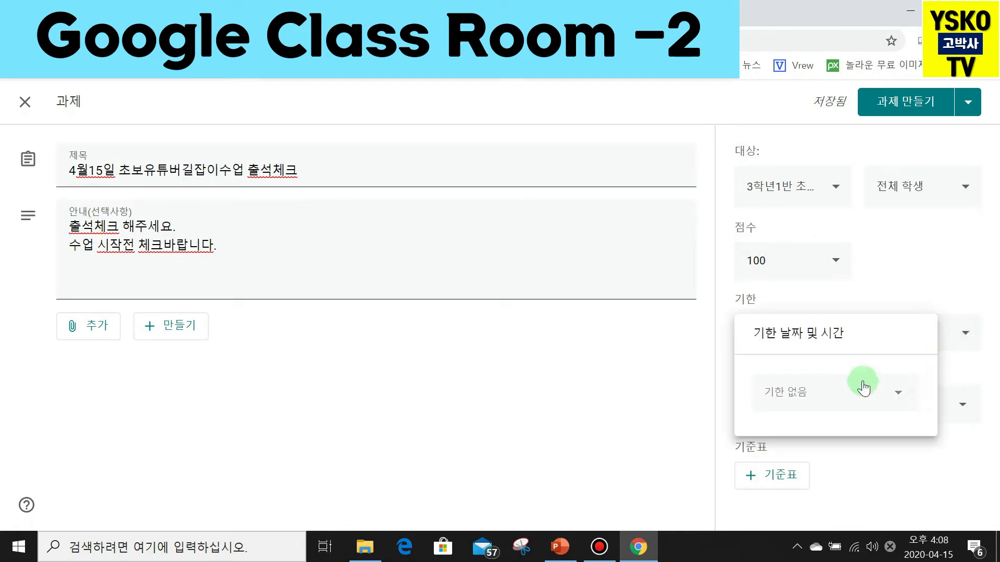
click(828, 396)
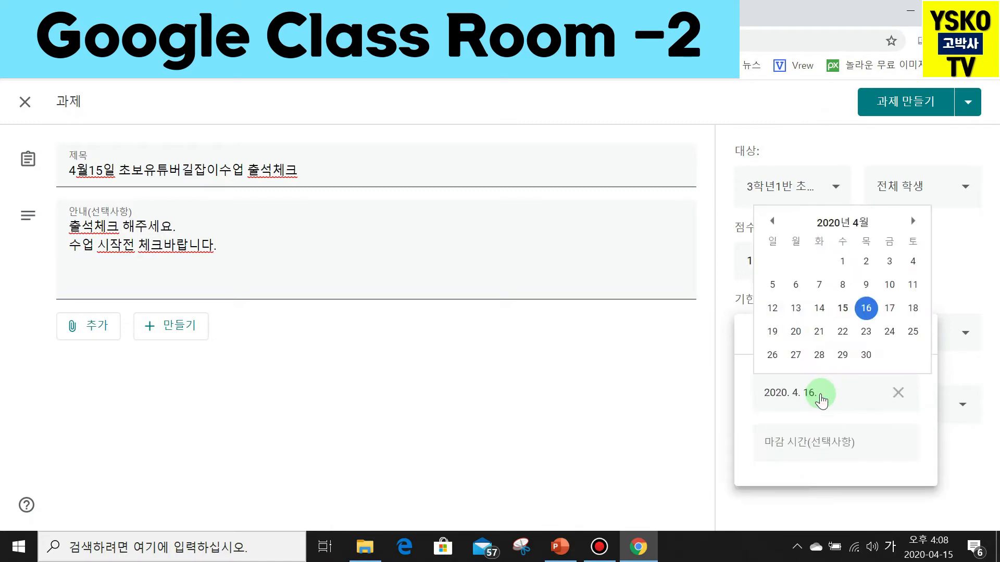
click(848, 309)
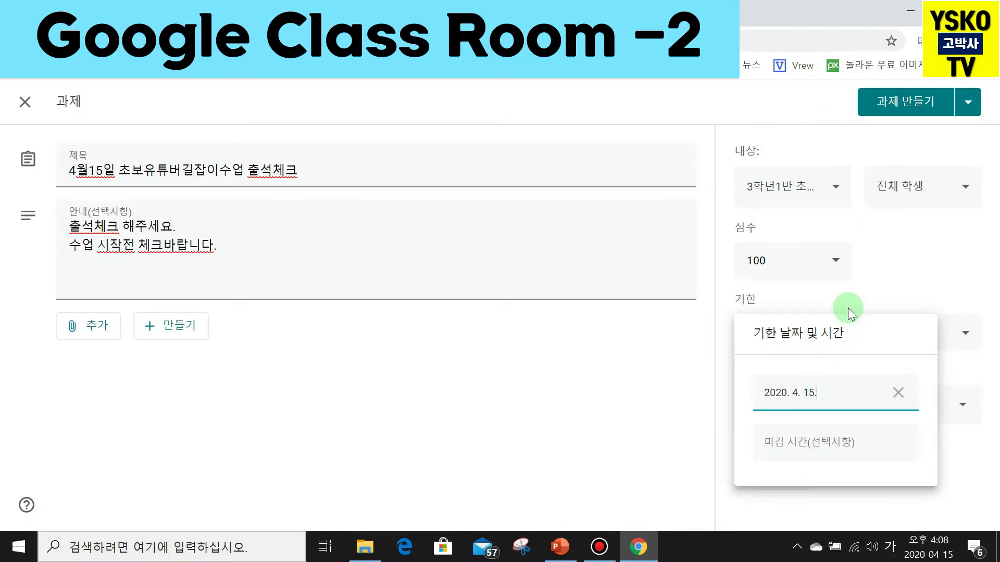
click(810, 438)
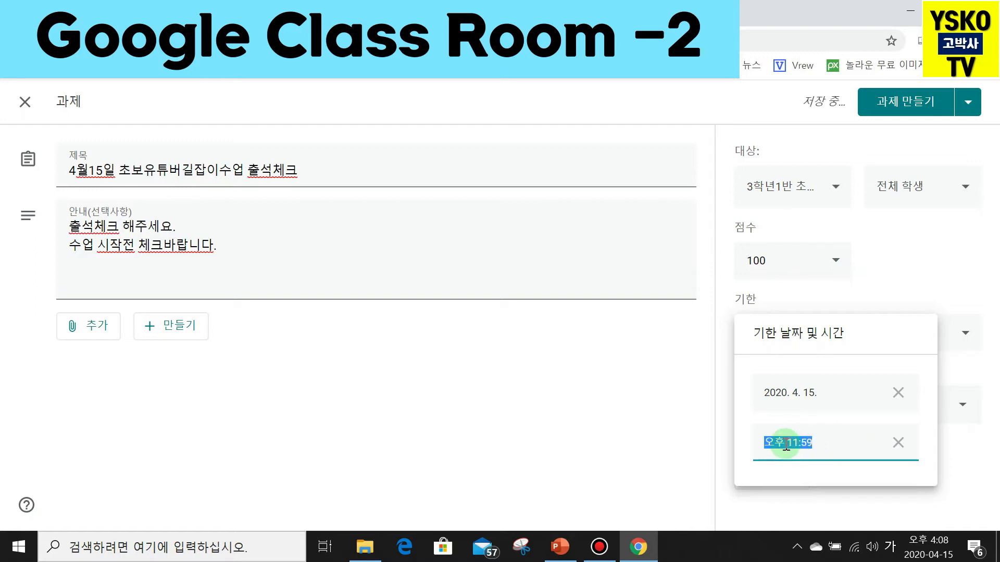
click(786, 444)
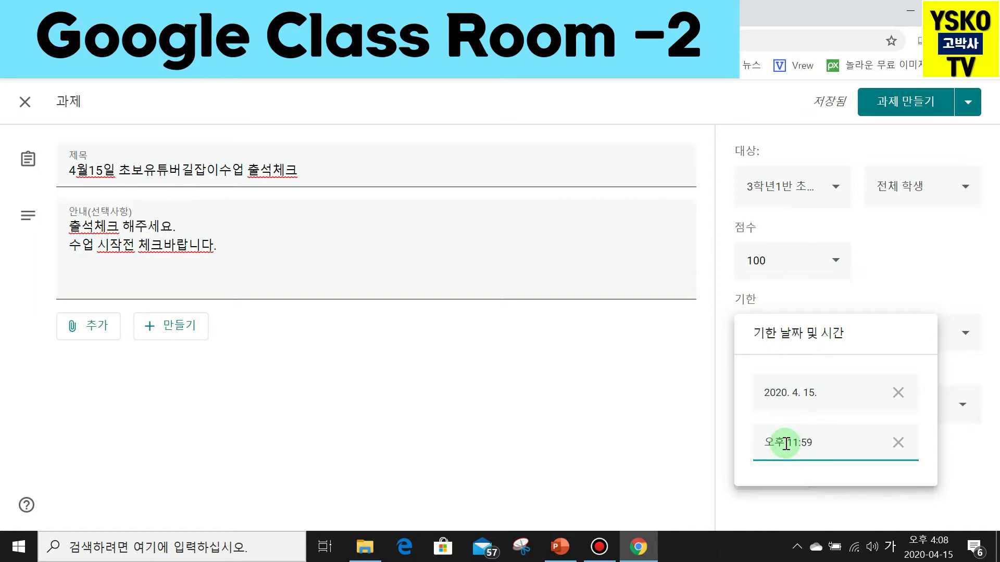
click(791, 444)
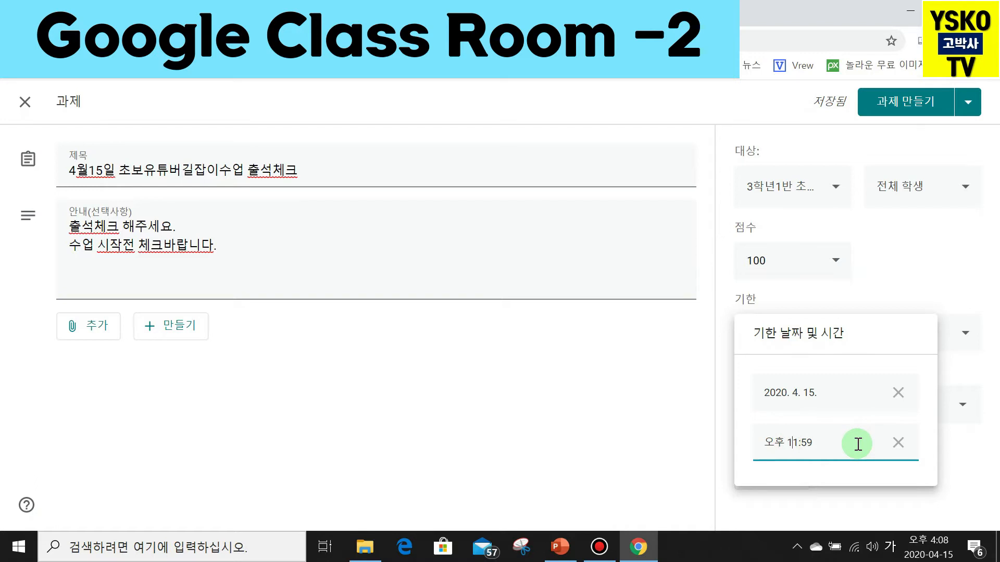
text(5:00)
click(902, 482)
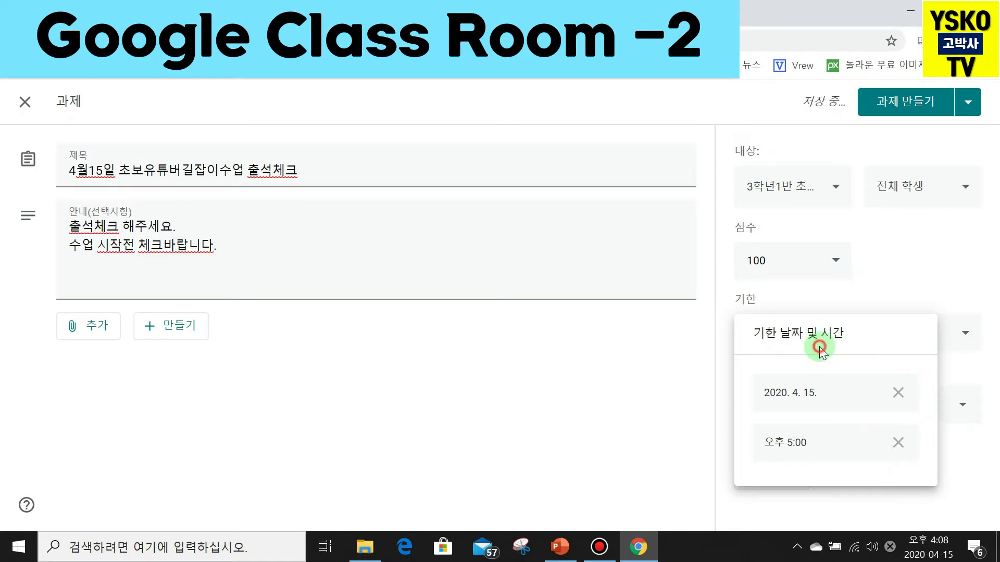
click(955, 366)
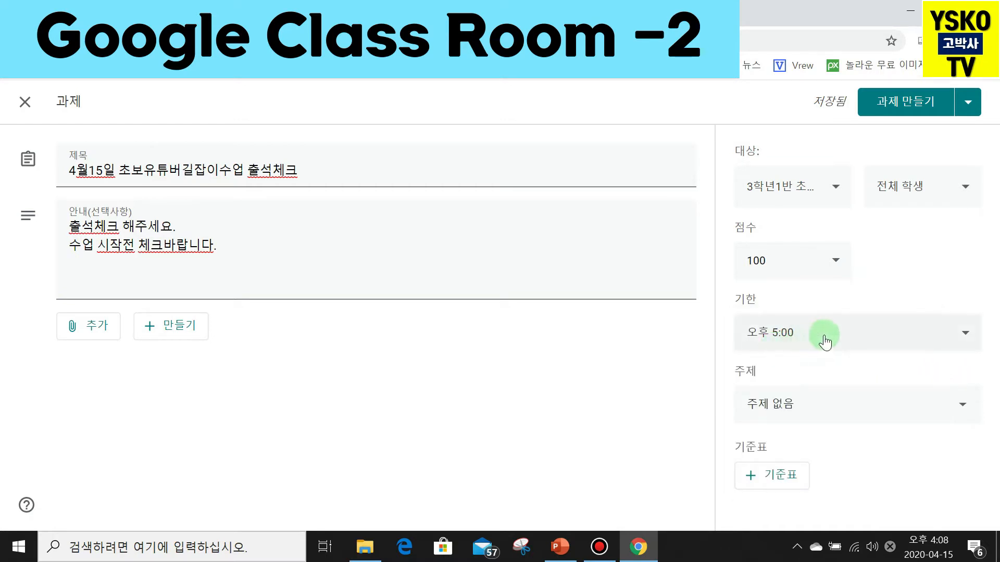
Assign the topic (주제) 초보유튜버길잡이시리즈 to the attendance-check assignment.
click(963, 407)
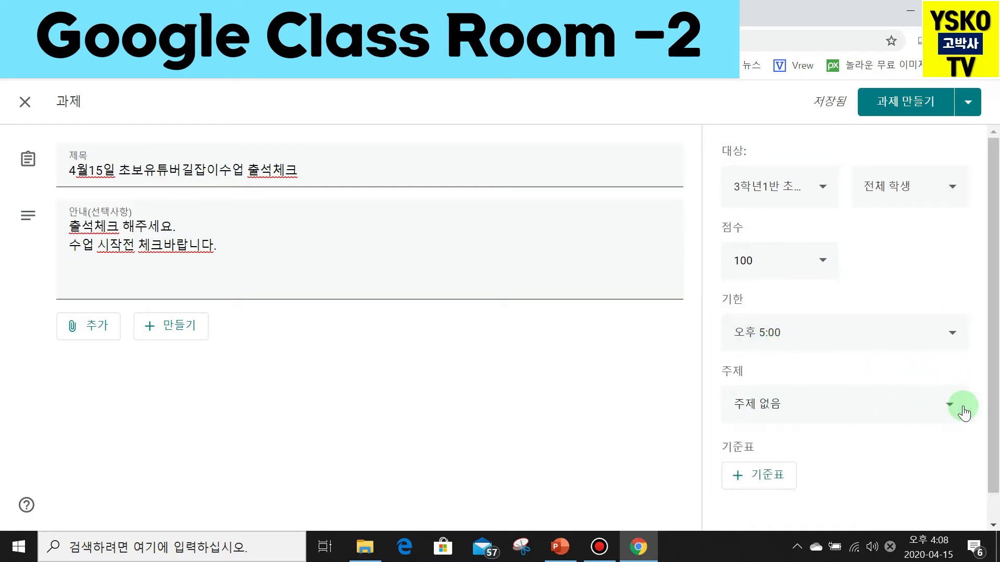
click(821, 440)
click(820, 495)
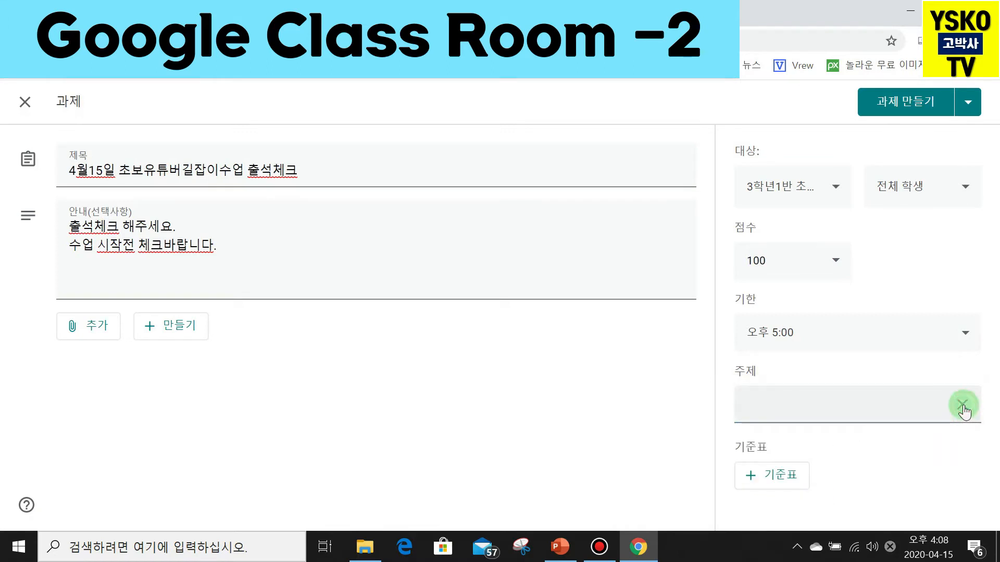
click(963, 408)
click(849, 408)
click(801, 495)
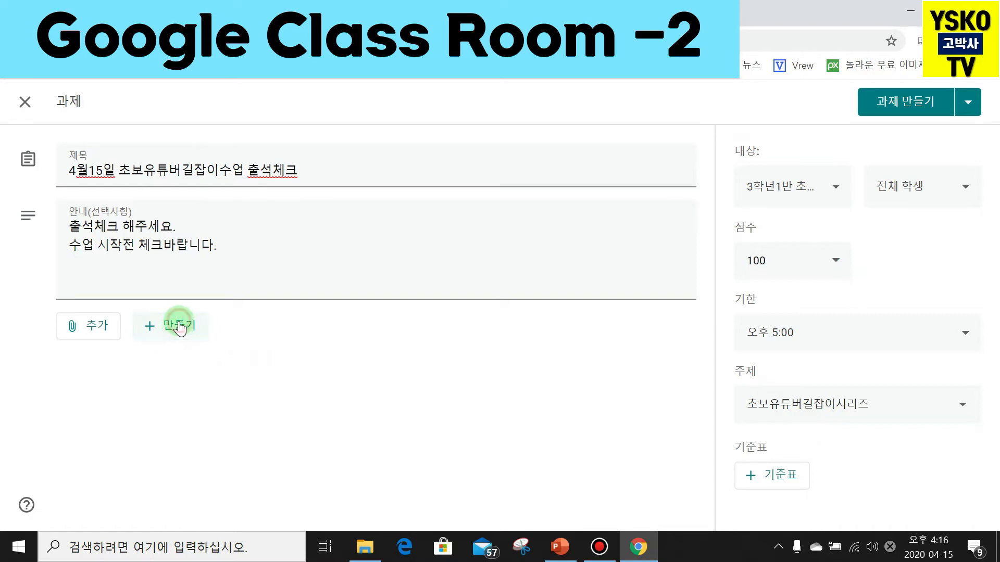
Create a new Google Form as the assignment's attachment and enter 출석체크 as the title of its first question.
click(180, 328)
click(200, 465)
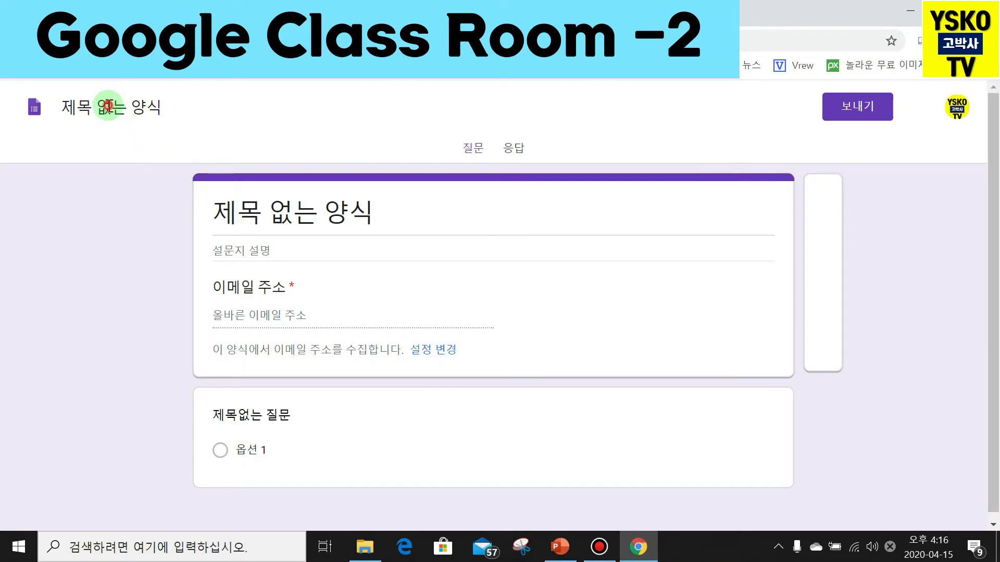
click(109, 108)
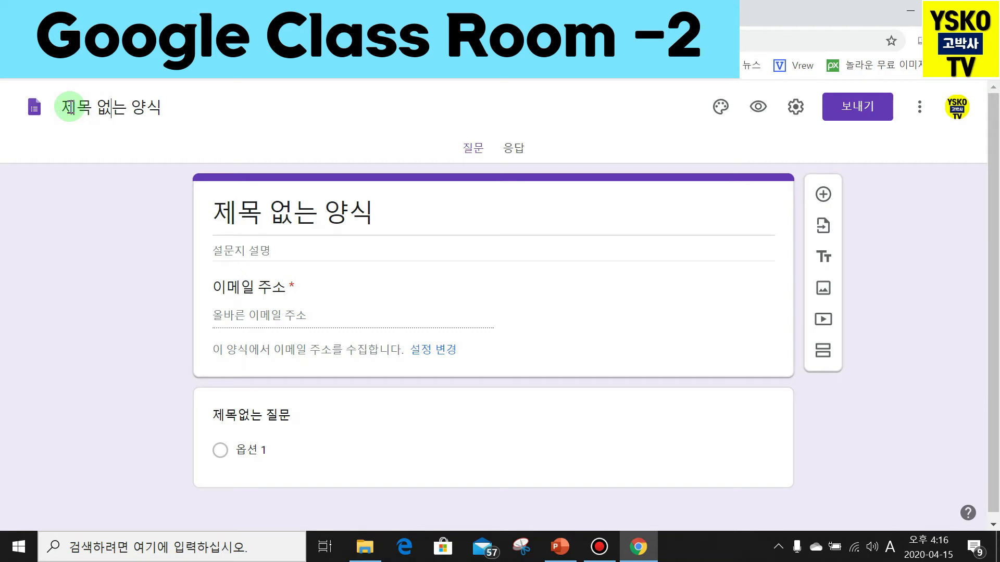
drag(69, 108, 99, 117)
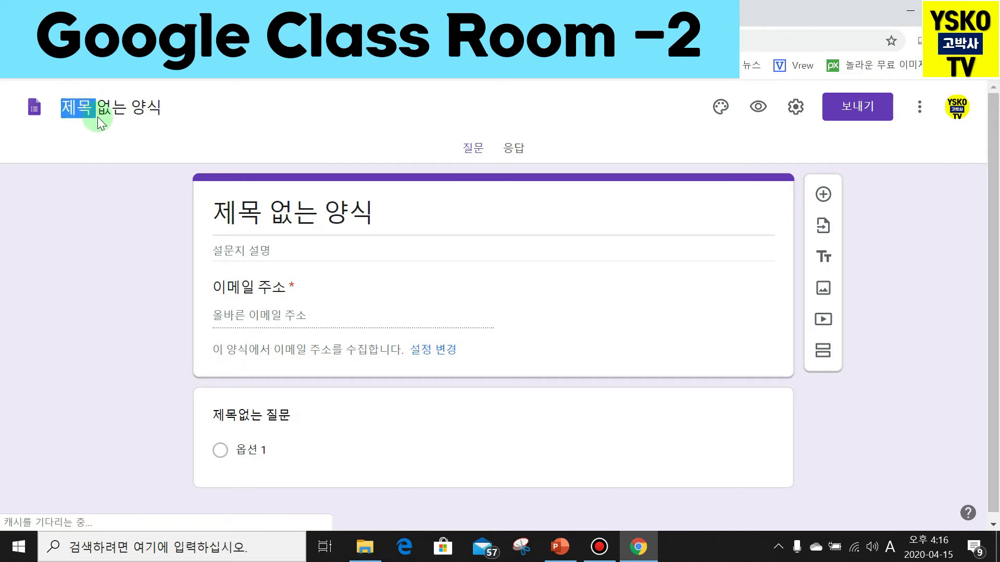
text(cnf)
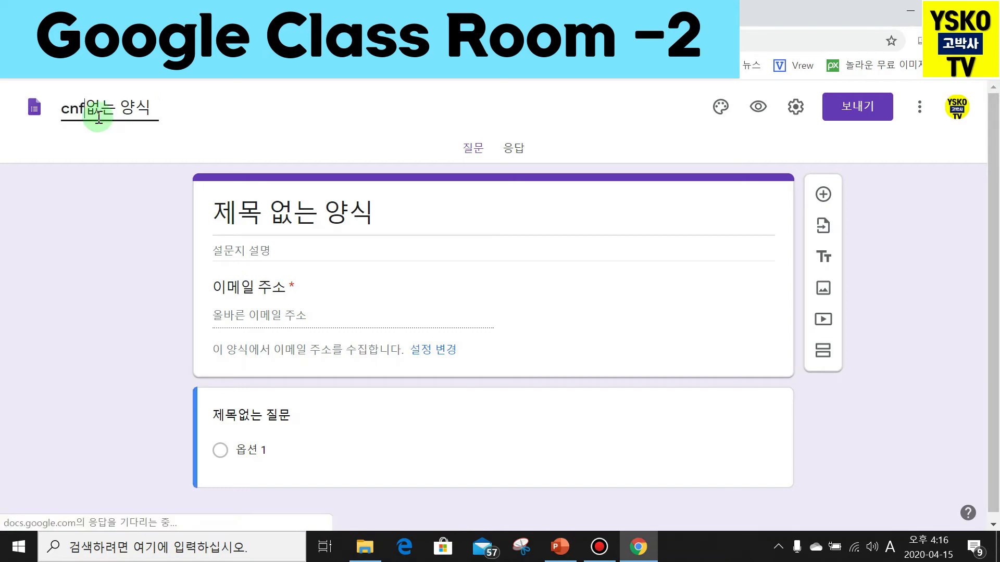
key(Hangul)
text(출석첵)
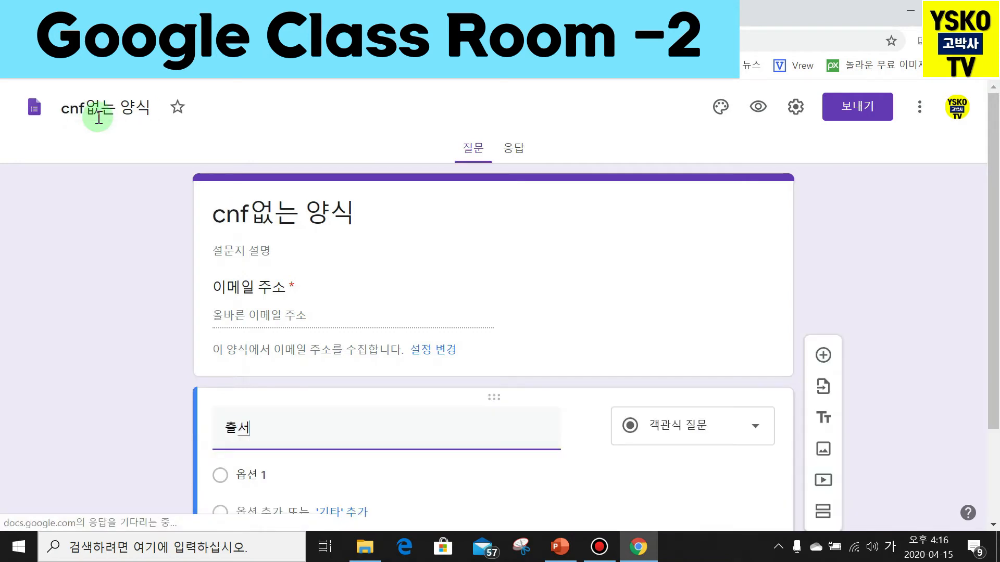
text(크)
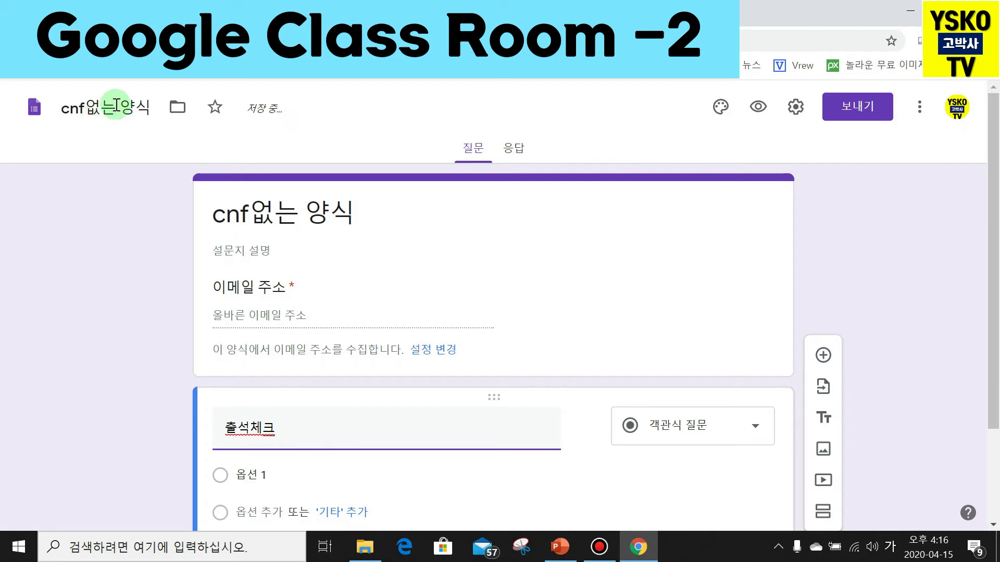
Rename the form 출석체크 and use the same text as the form's heading.
click(115, 105)
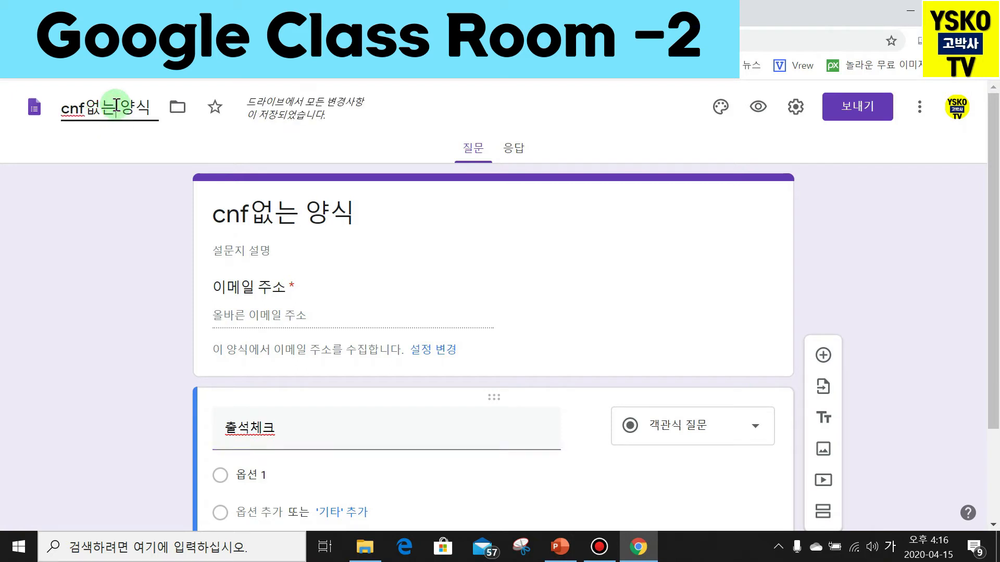
key(BackSpace)
key(BackSpace)
key(BackSpace)
key(BackSpace)
key(BackSpace)
text(추ㄹ석채)
key(BackSpace)
text(ㅔ)
text(크)
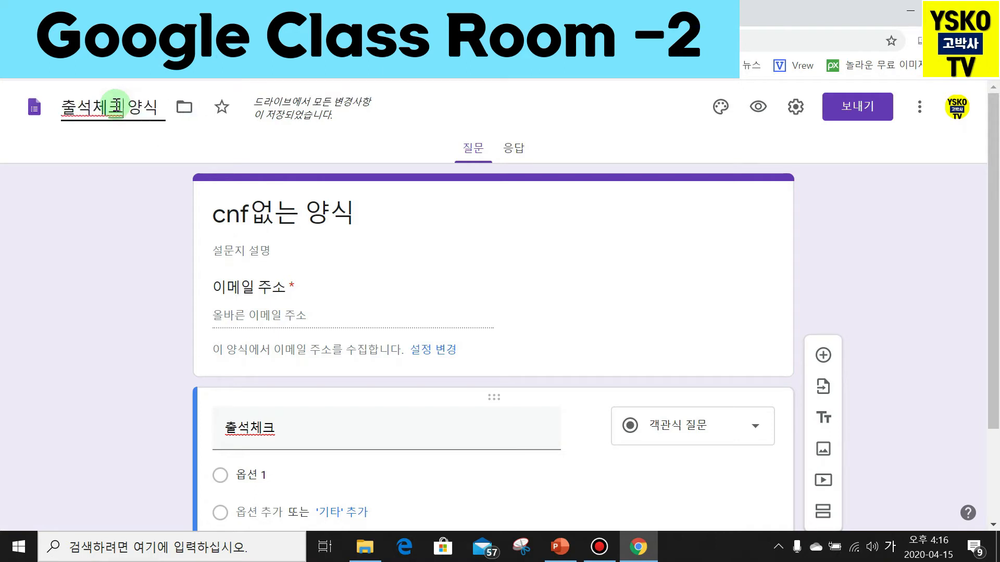
key(Delete)
key(Delete)
key(Delete)
click(308, 207)
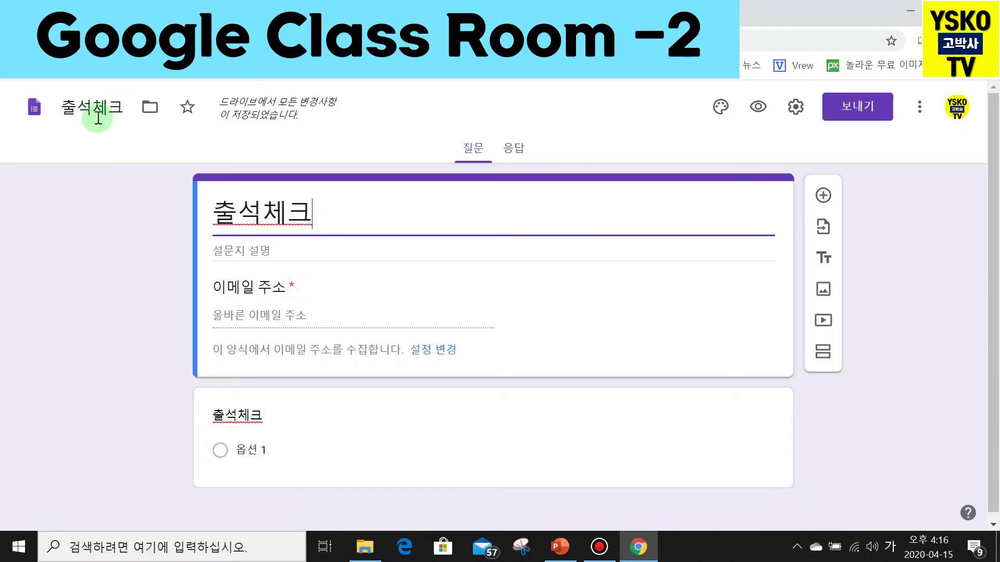
Enter the form description "4월15일 초보유튜버길잡이 시리즈 수업".
click(295, 249)
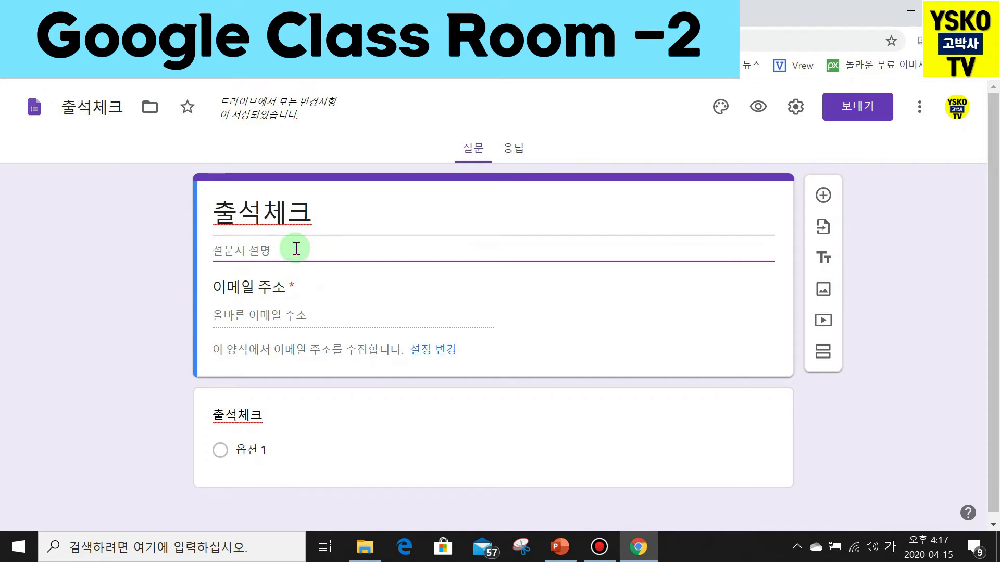
text(4이)
text(15일 초보위)
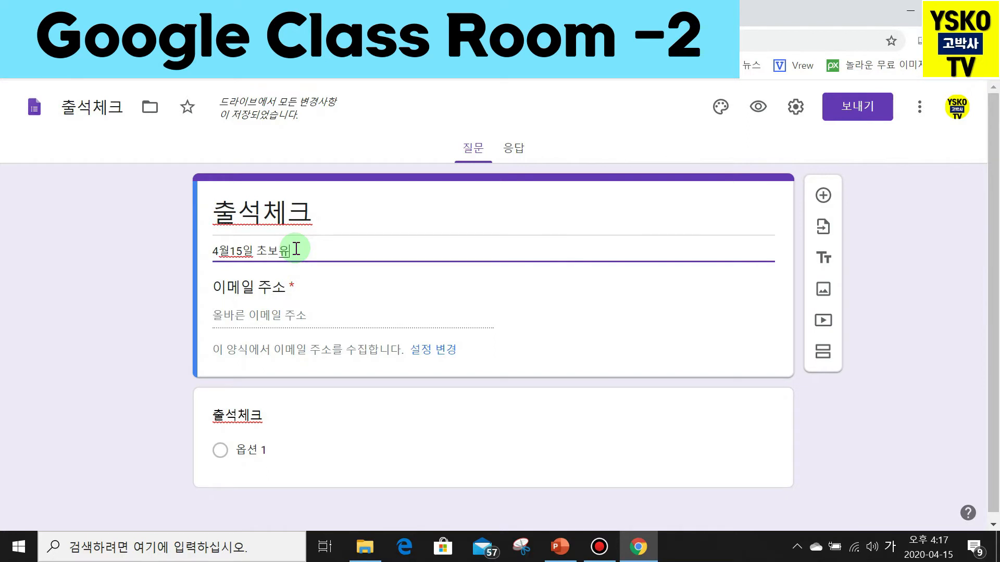
text(튜버)
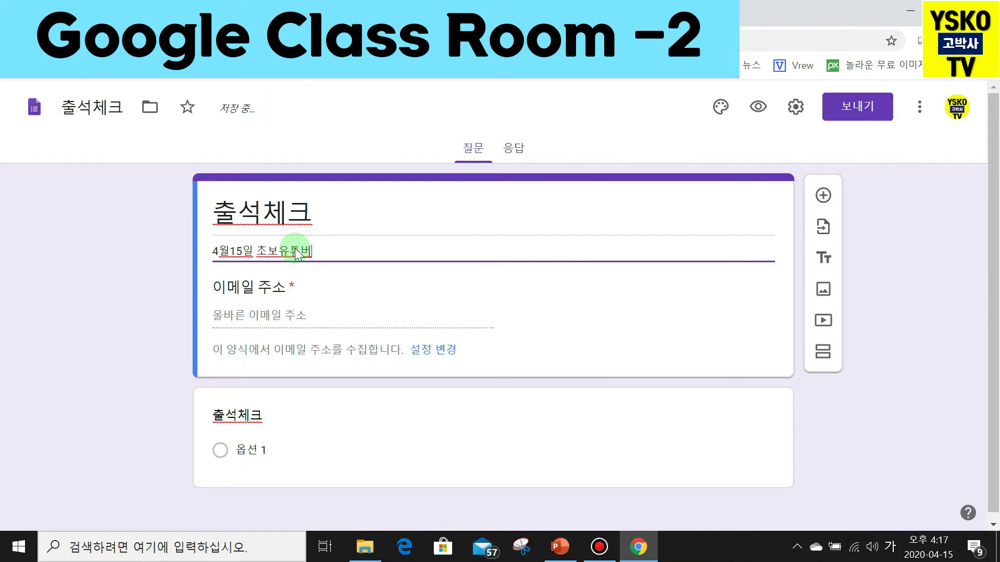
text(길잡)
text(이 ㅅ)
text(리즈)
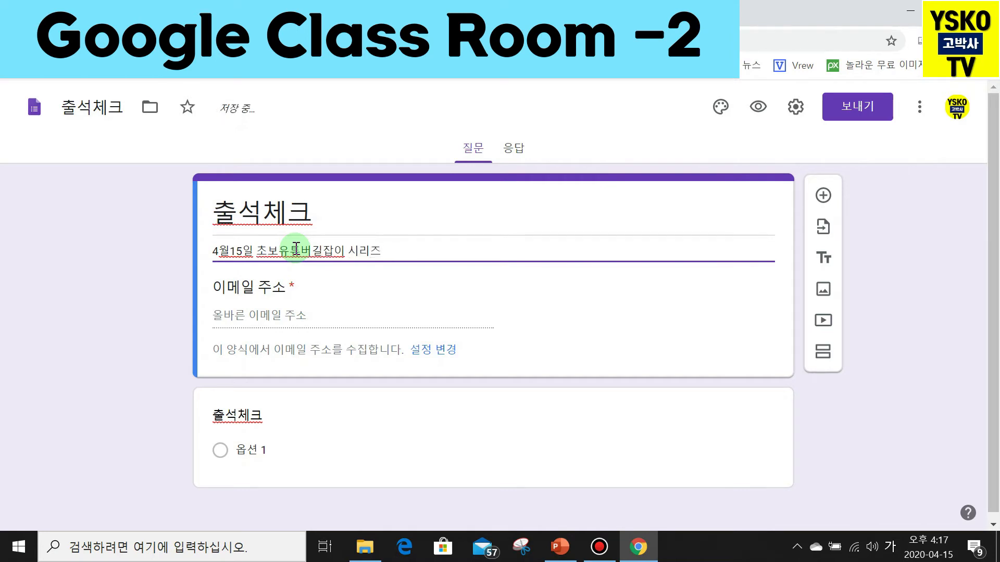
text( 수업)
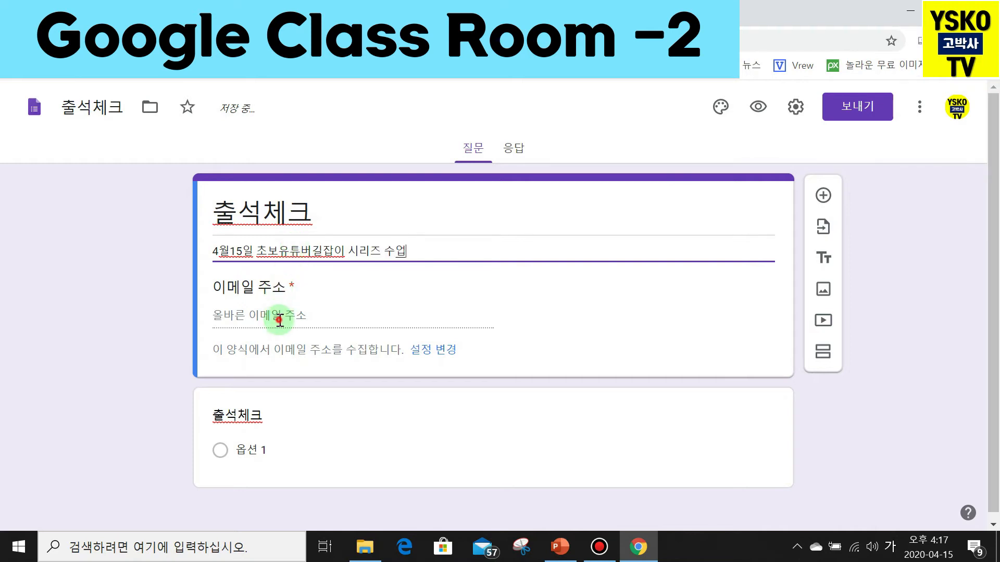
click(286, 342)
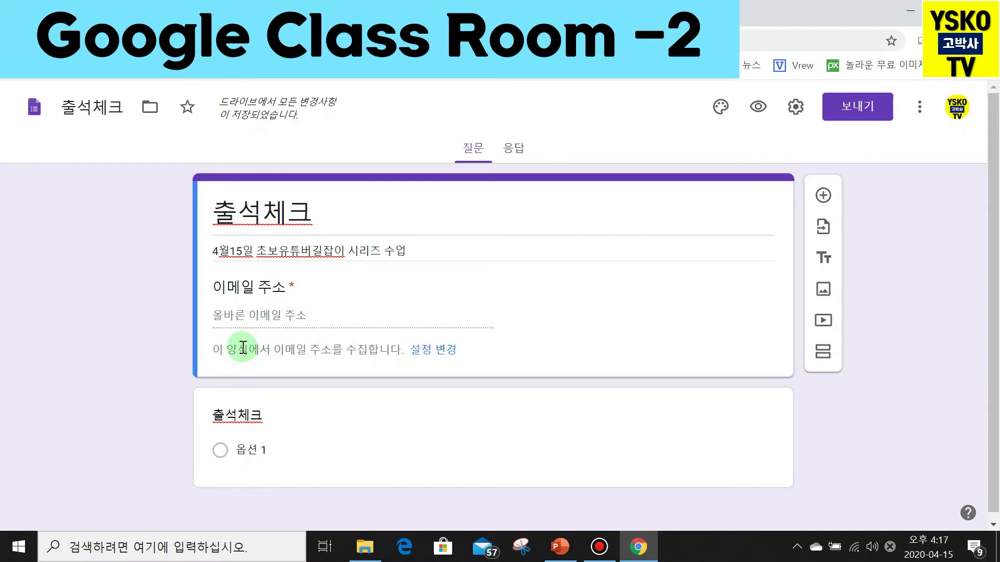
scroll(338, 321, down, 1)
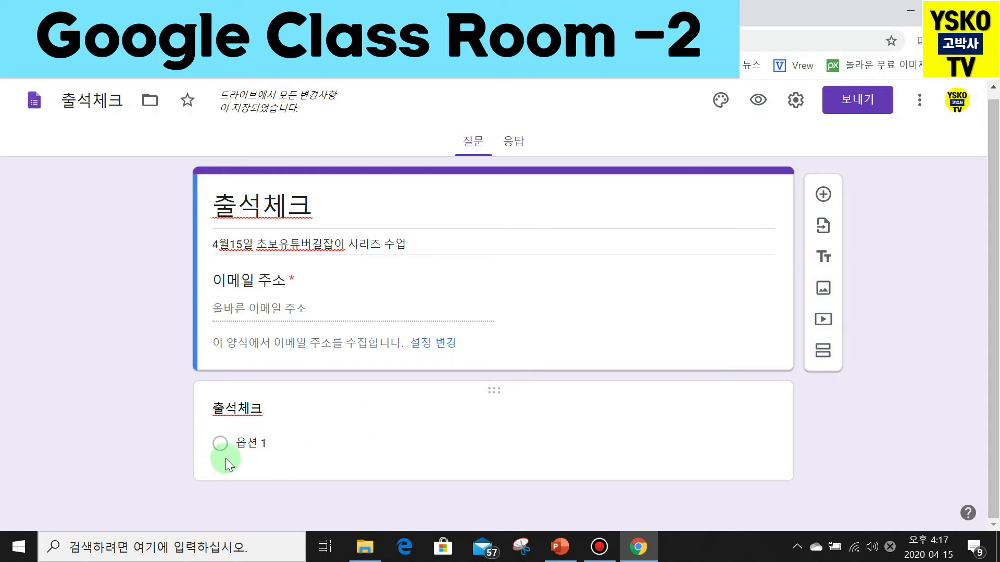
click(247, 408)
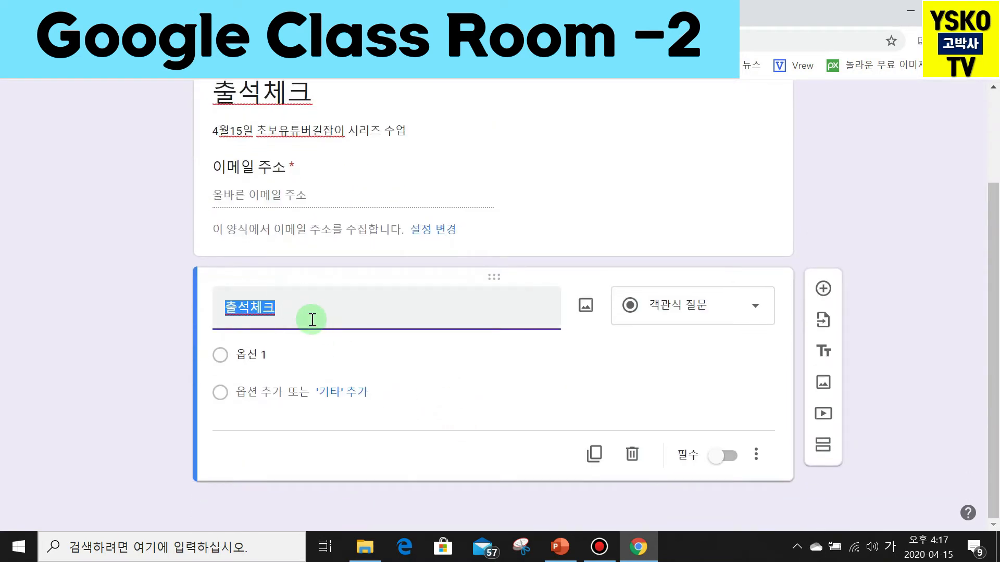
click(754, 315)
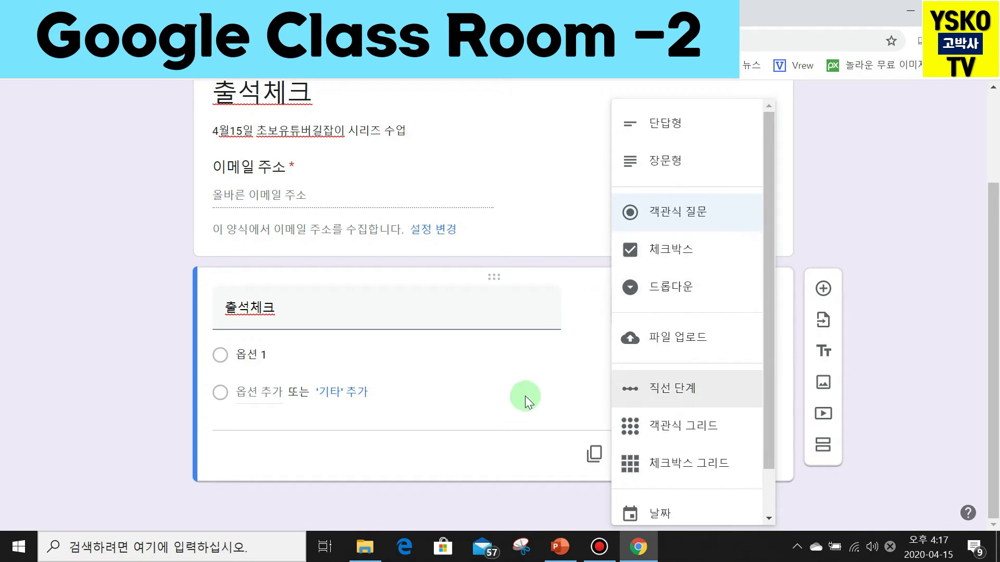
click(509, 374)
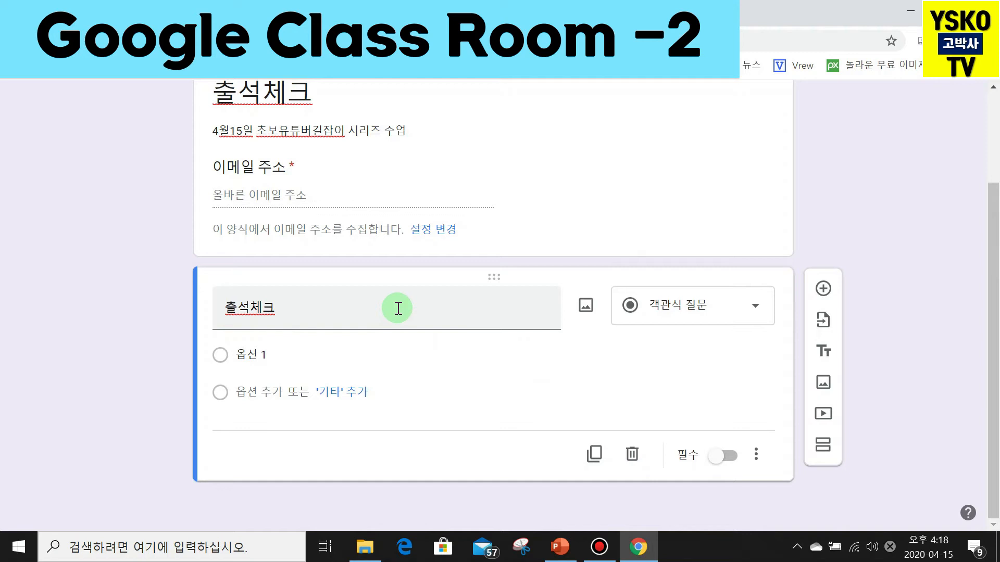
Replace the title of the form's first question with "학년반은 어떻게 되냐요?".
double_click(398, 308)
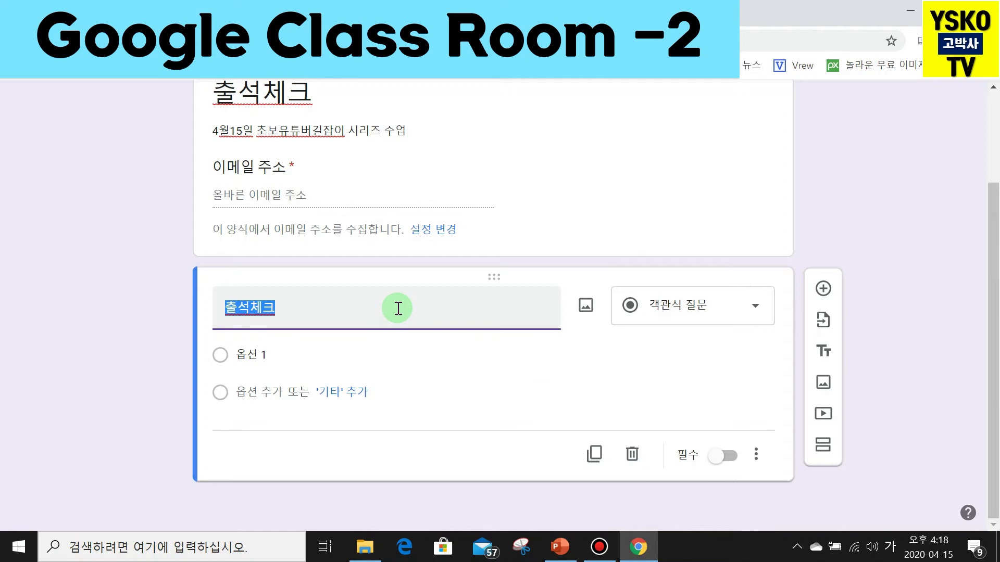
text(ㅎ)
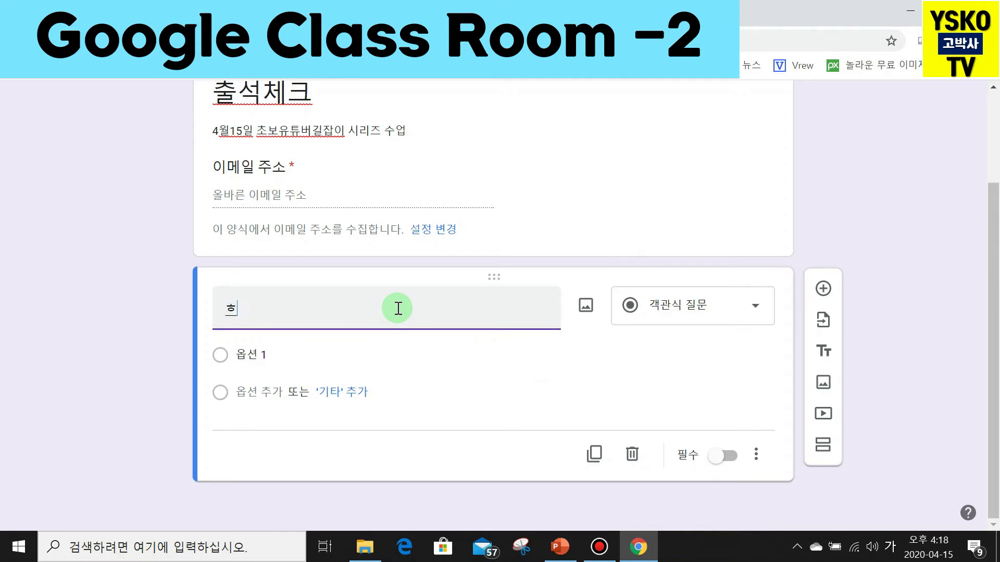
text(년반)
text(은)
text( 어떻ㄱ)
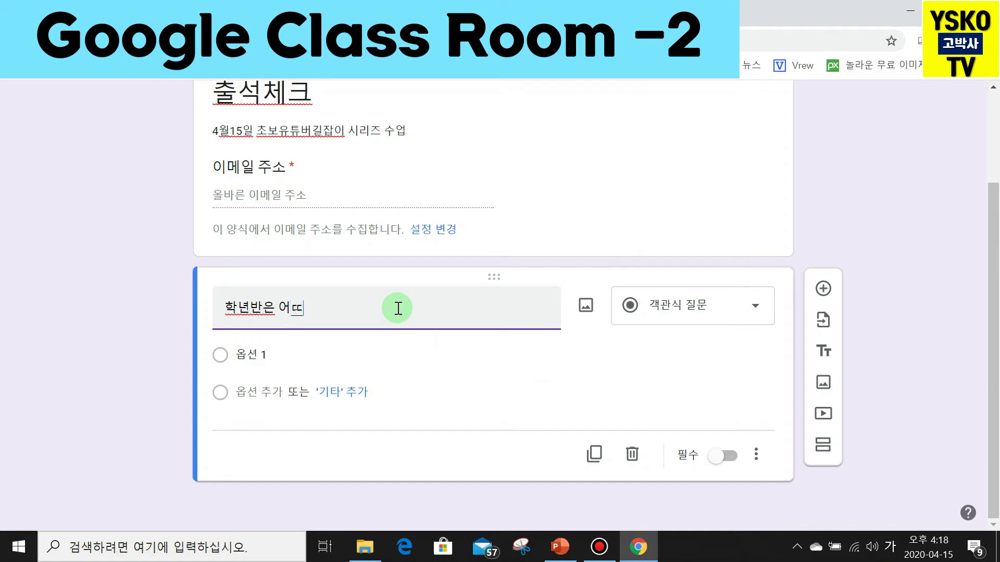
text(되난요)
key(BackSpace)
key(BackSpace)
key(BackSpace)
key(BackSpace)
text(되냐요?)
Set the answer type of the grade-and-class question to short answer (단답형).
click(755, 310)
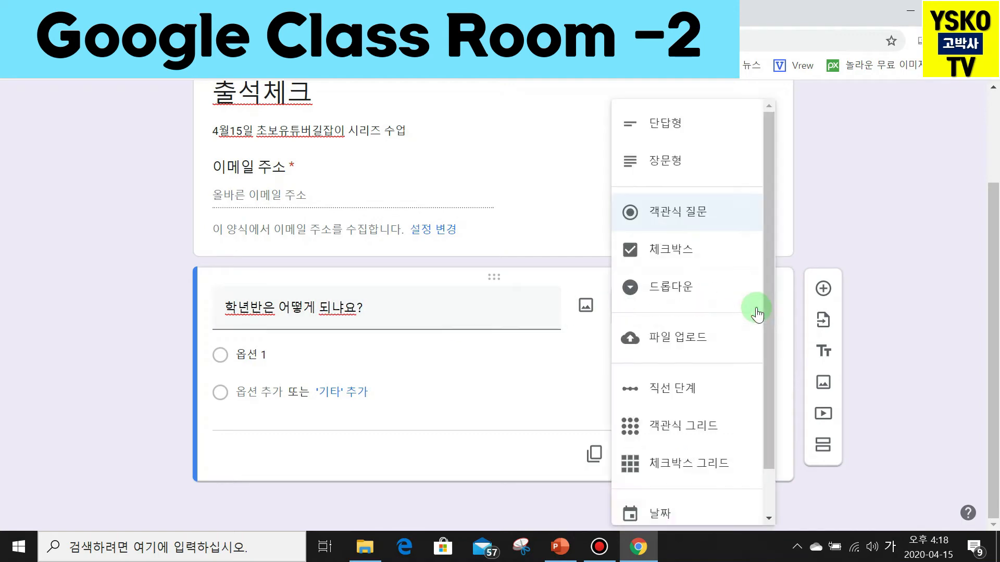
click(675, 131)
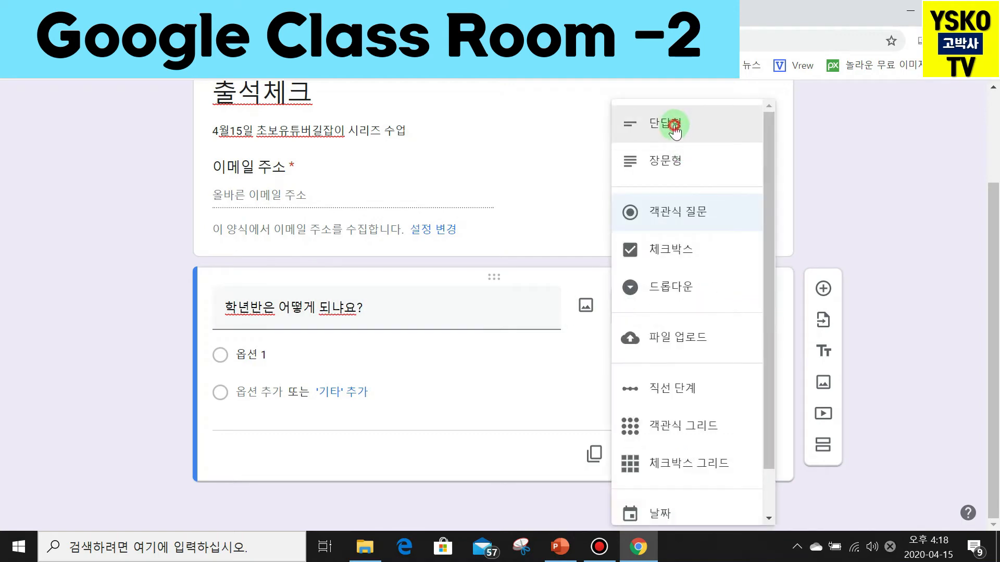
click(377, 378)
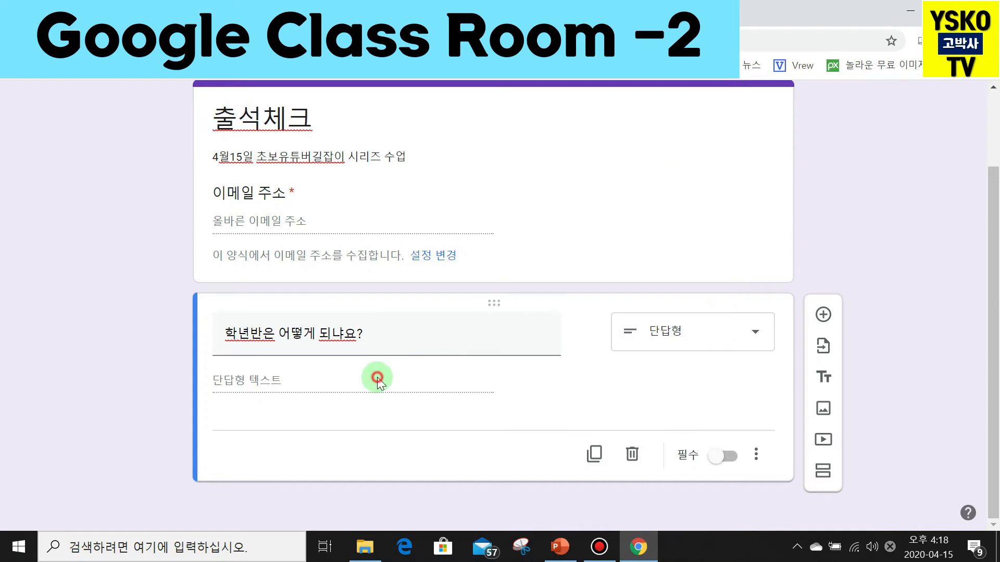
Make the grade-and-class question a checkbox (체크박스) question with 3학년1반 and 3학년2반 as its first two options.
click(756, 333)
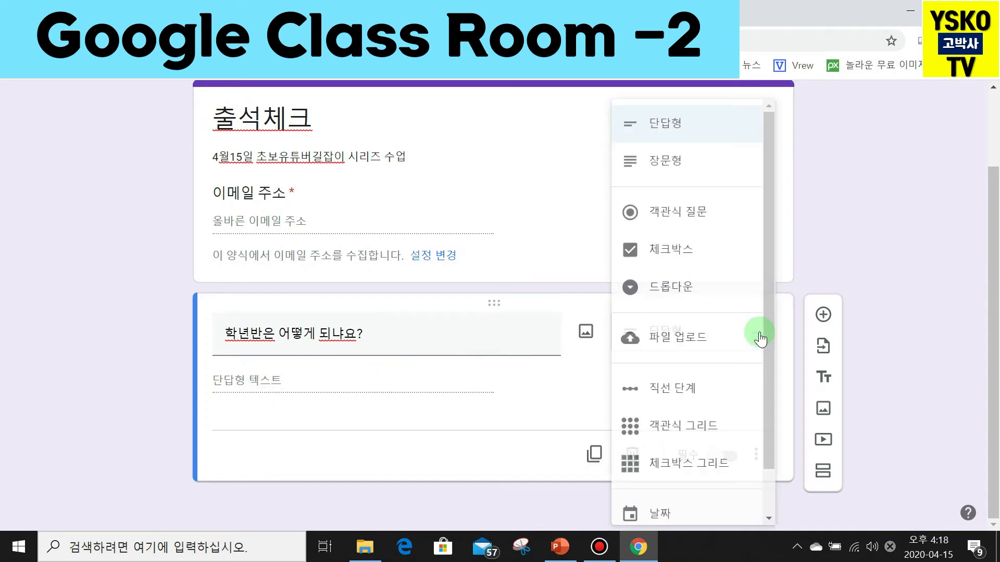
click(672, 251)
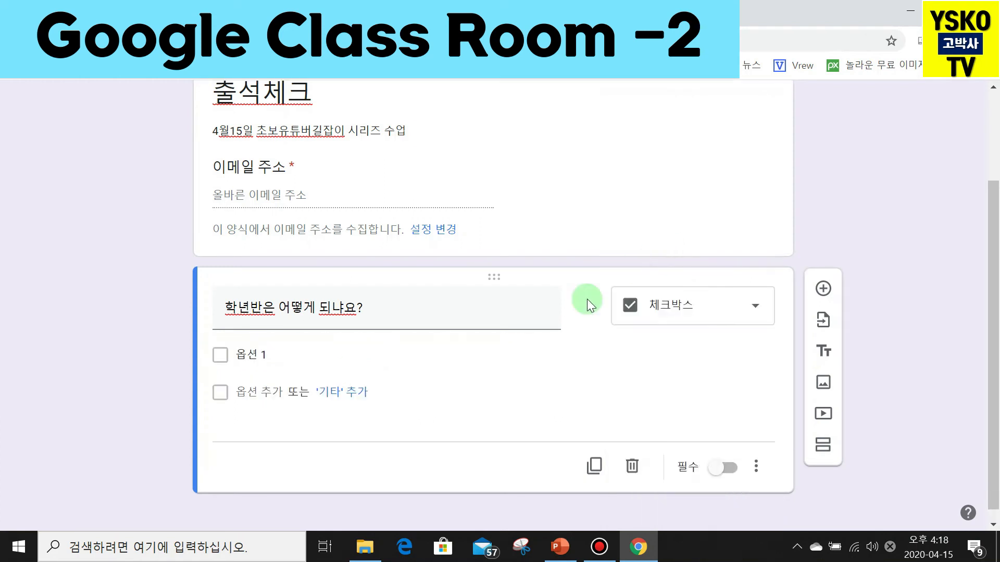
click(286, 355)
text(3)
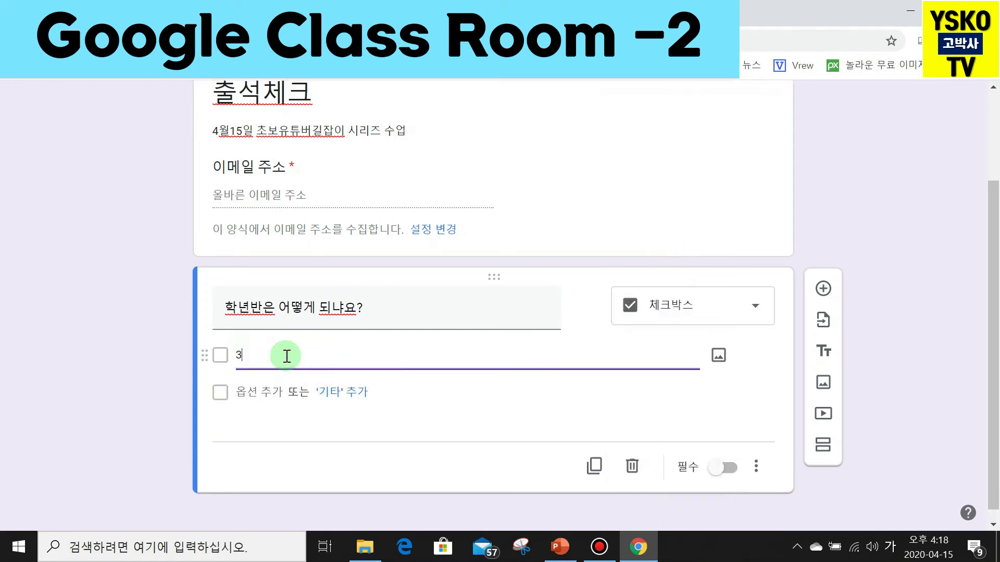
text(학녀)
click(274, 389)
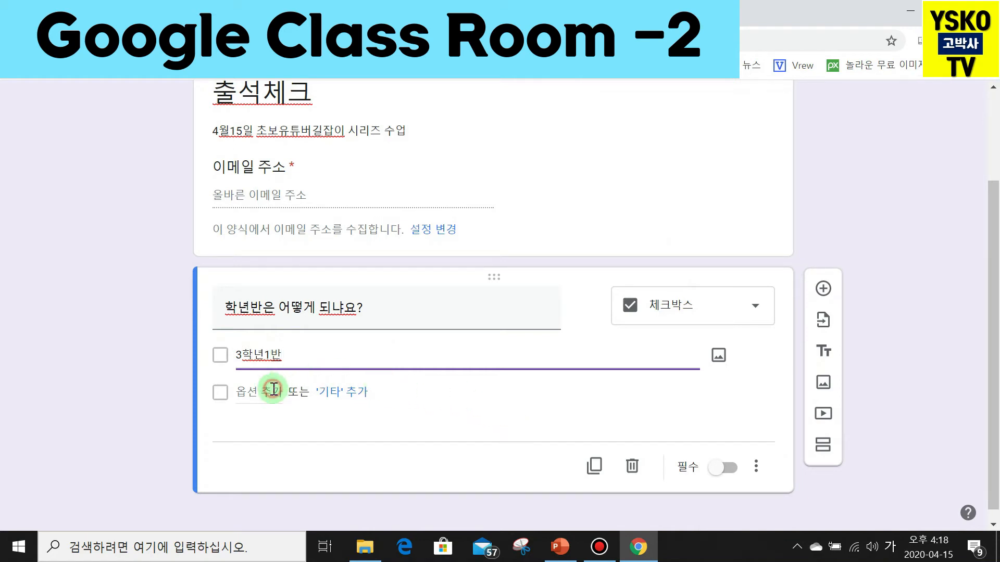
text(3핵년2ㅂ)
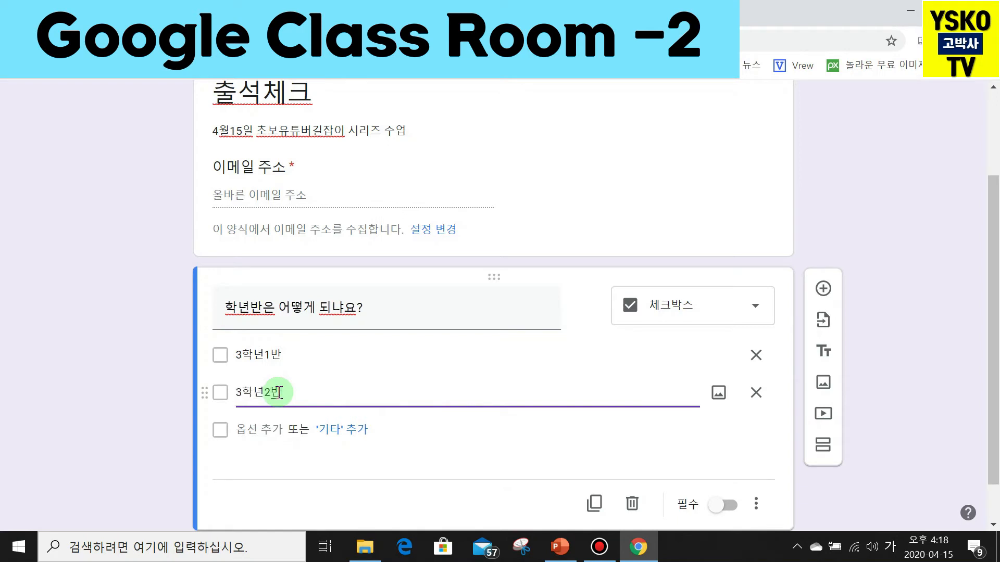
Add 3학년3반 and 3학년4반 as the third and fourth options of the checkbox question.
click(262, 429)
text(3)
text(학녀ㄴ3ㅂ)
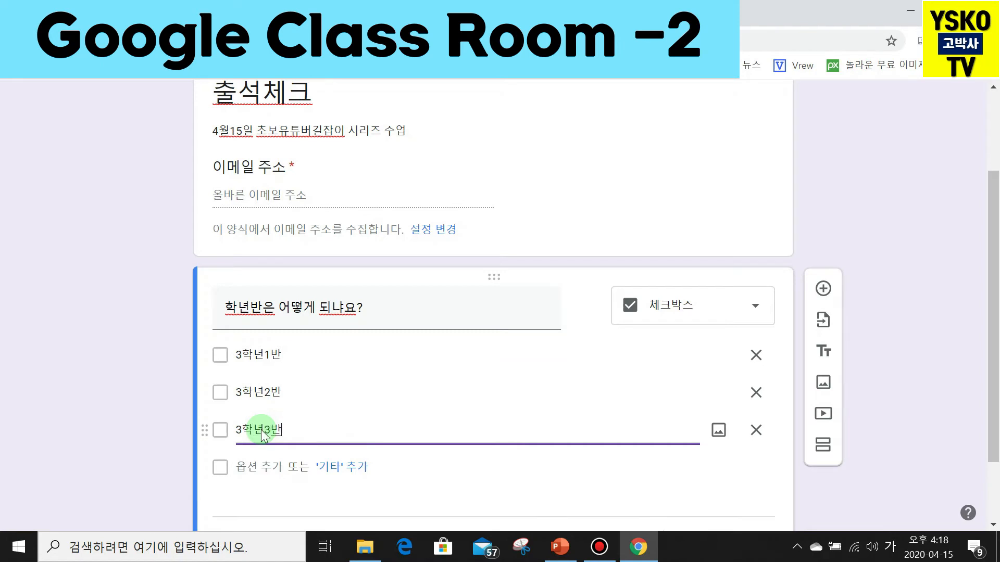
click(246, 468)
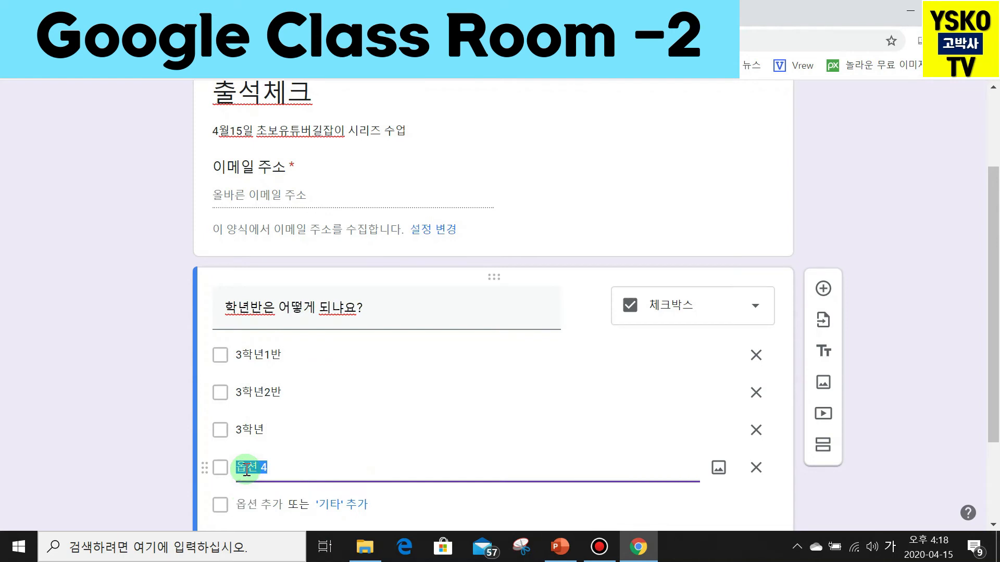
text(3학년4반)
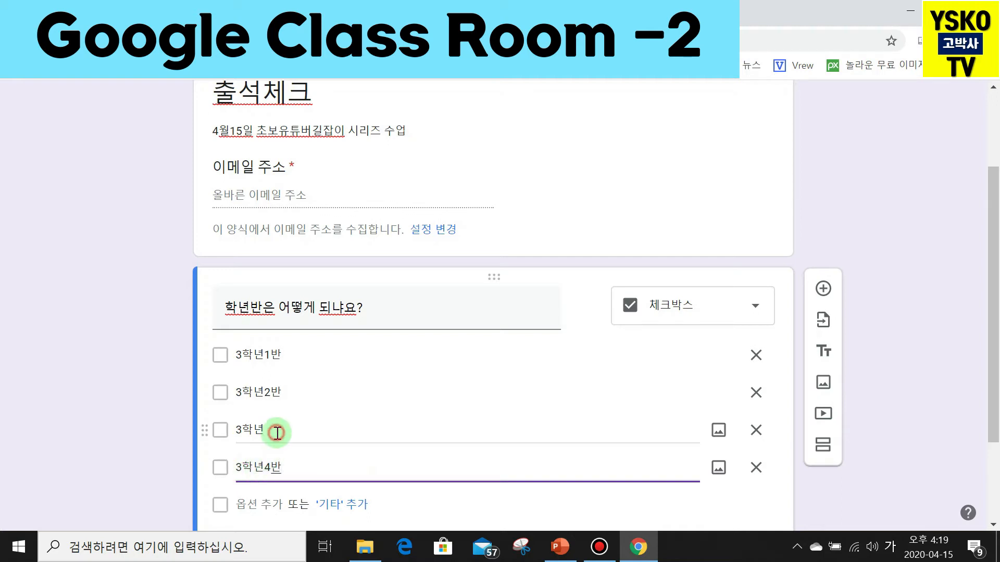
click(732, 436)
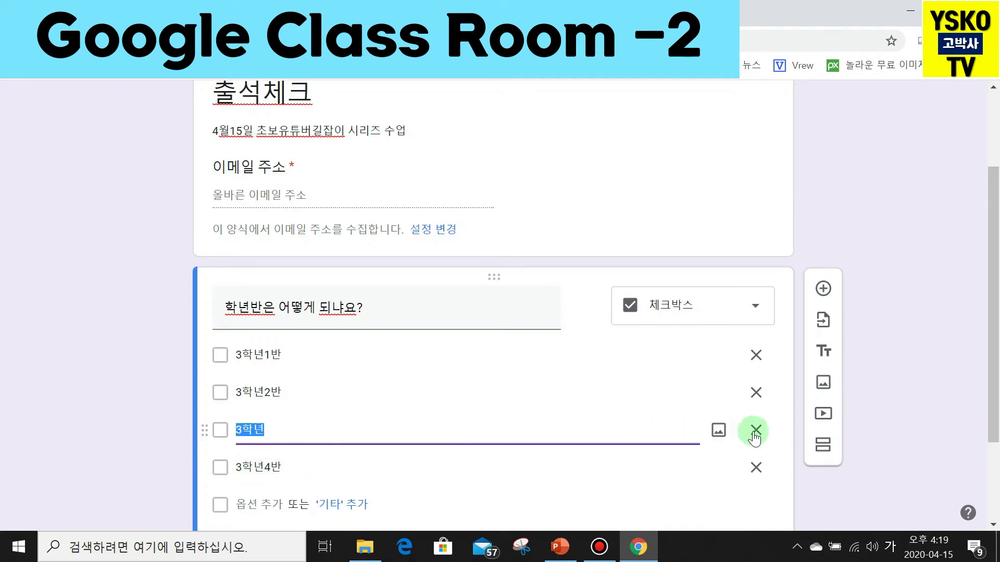
click(265, 427)
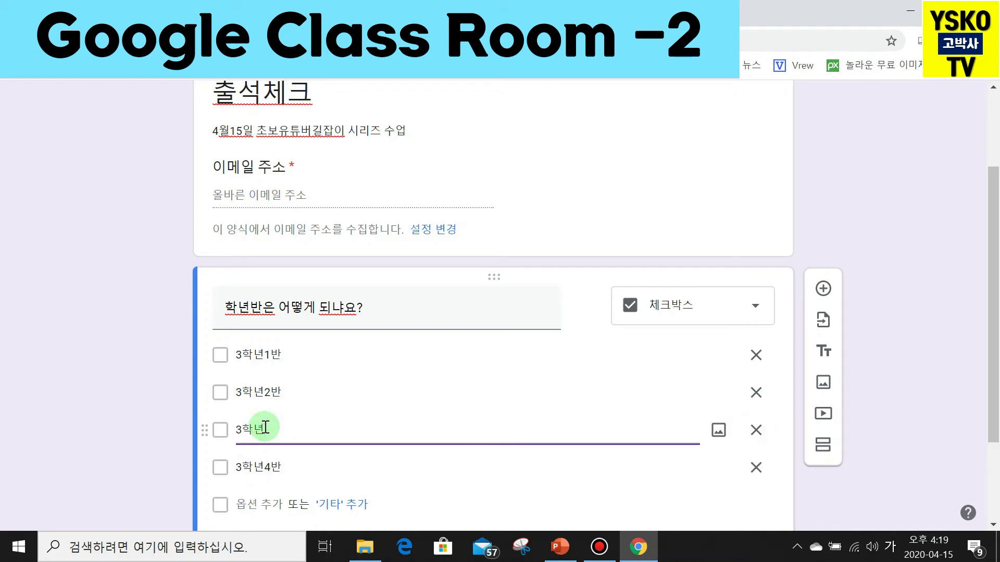
click(275, 467)
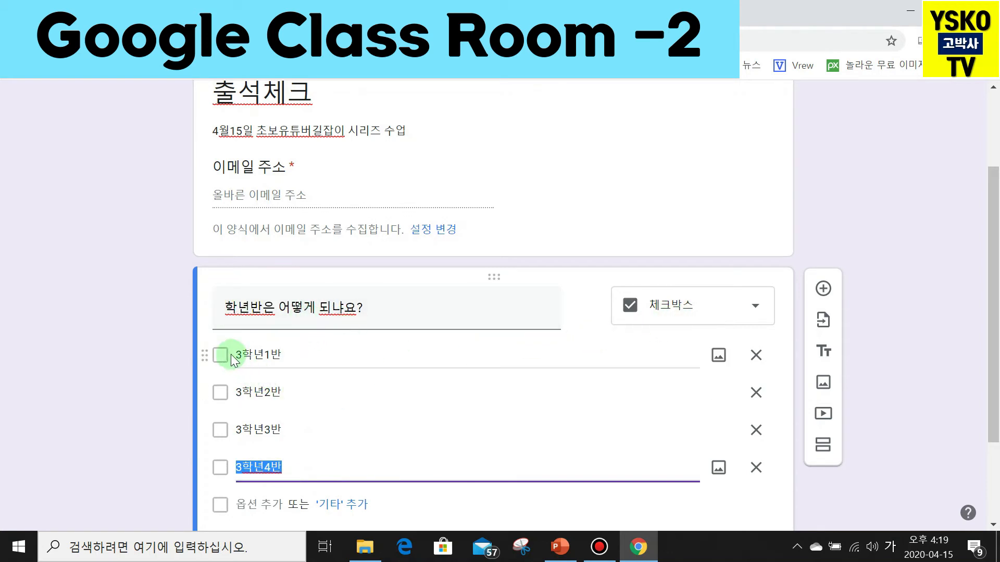
Make the grade-and-class checkbox question required (필수).
click(890, 306)
scroll(837, 521, down, 1)
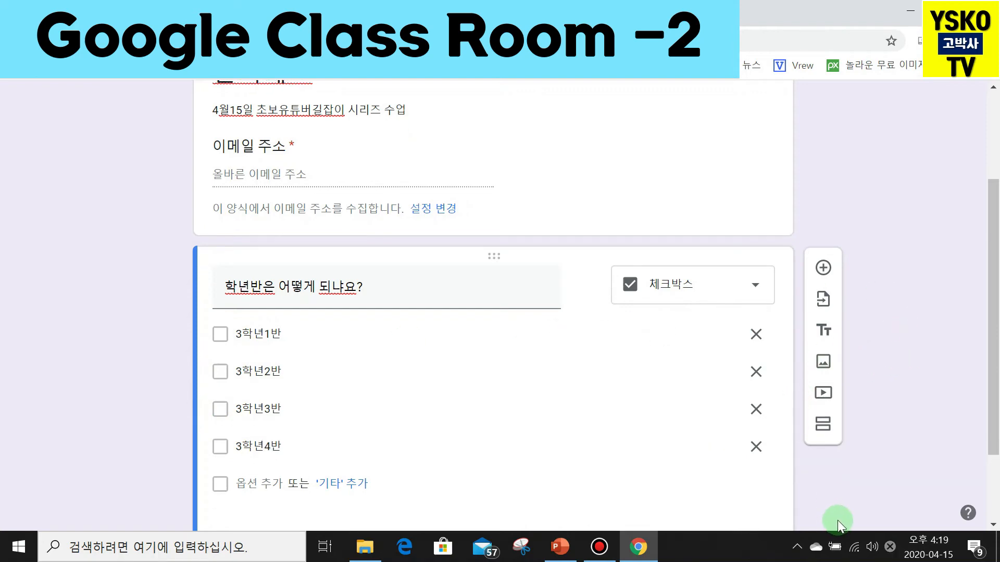
scroll(838, 520, down, 2)
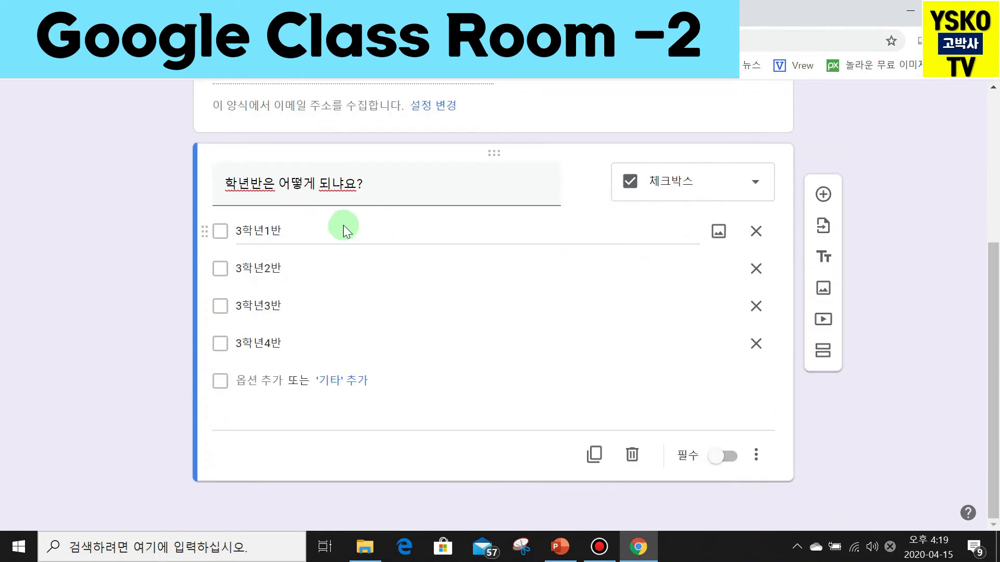
scroll(547, 271, up, 5)
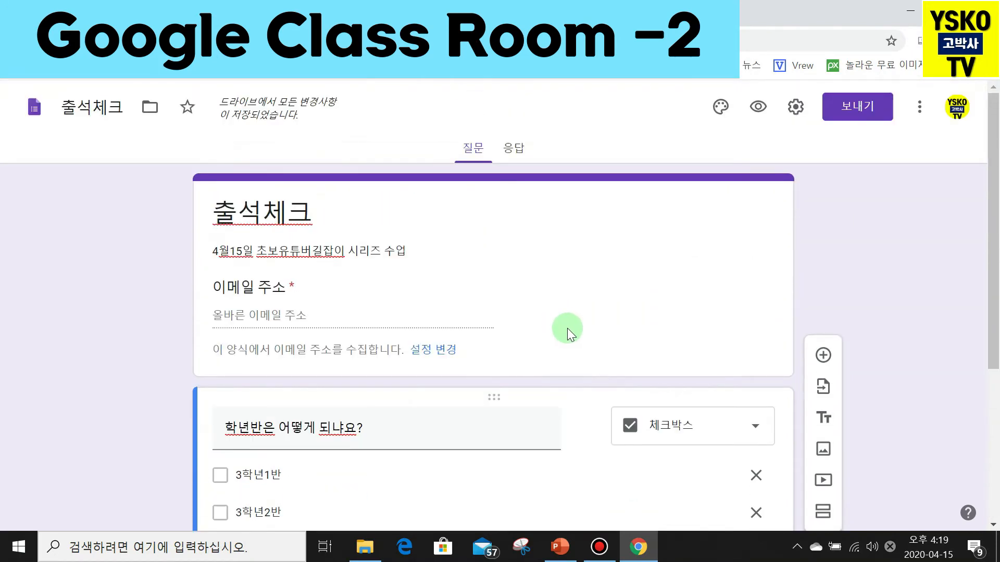
scroll(569, 328, down, 3)
scroll(737, 420, down, 2)
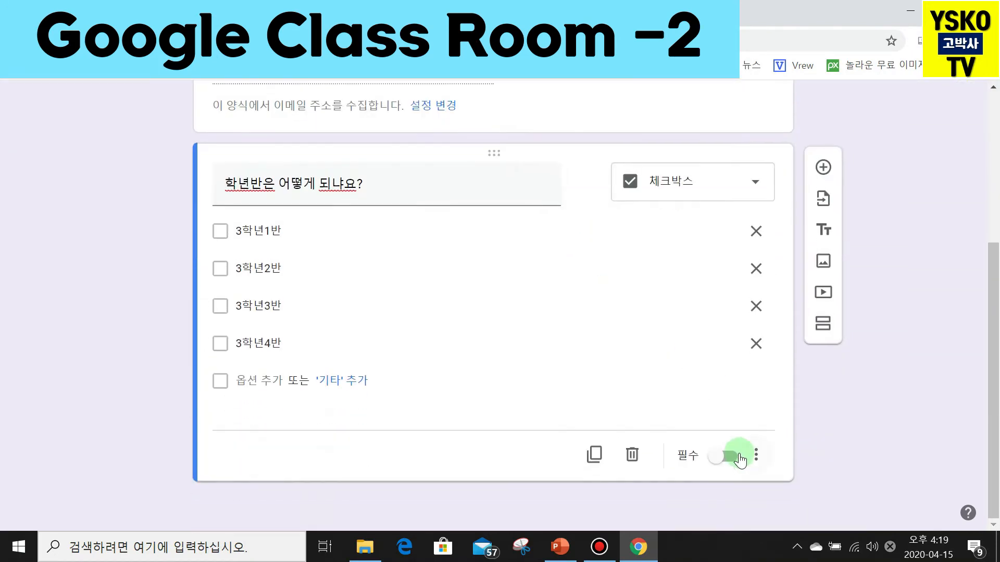
click(735, 458)
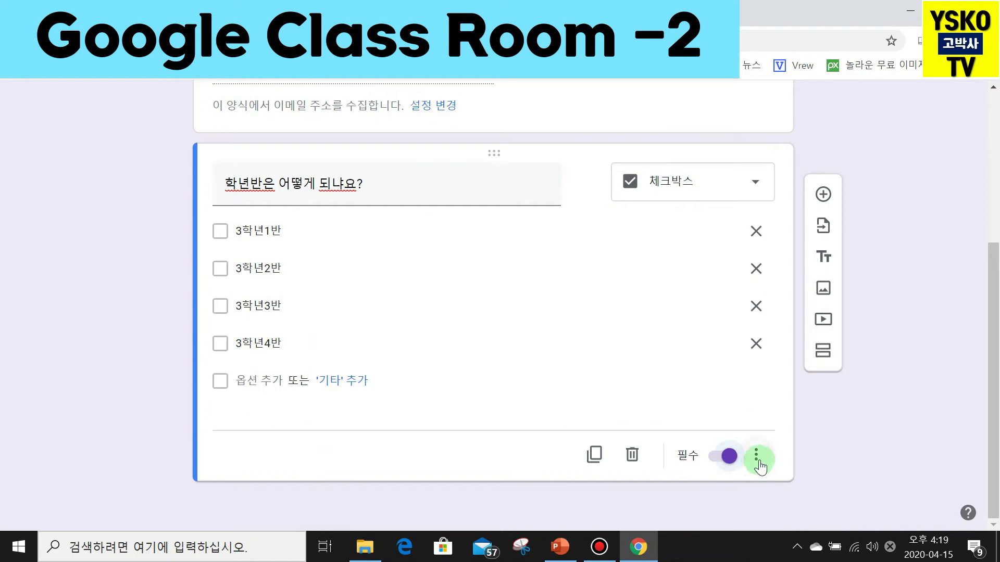
Add a second question titled "번호를 입력하세요?" below the grade-and-class question.
click(823, 196)
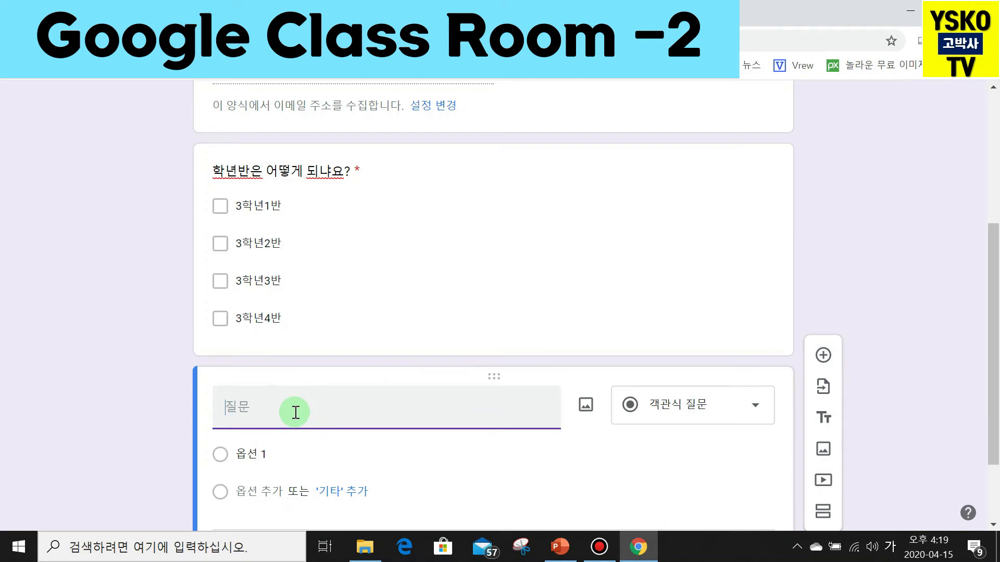
text(번호르)
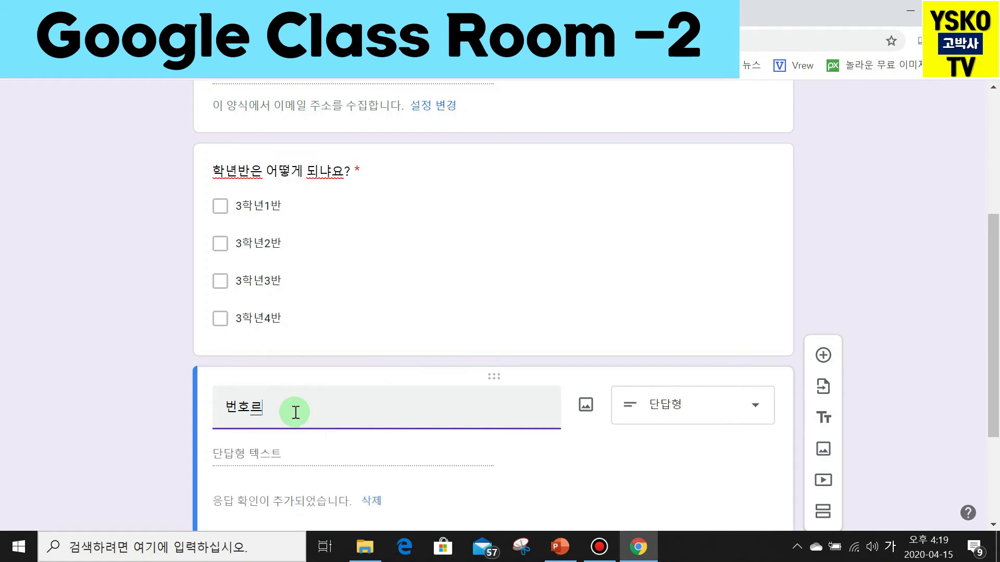
text( 입력하세요?)
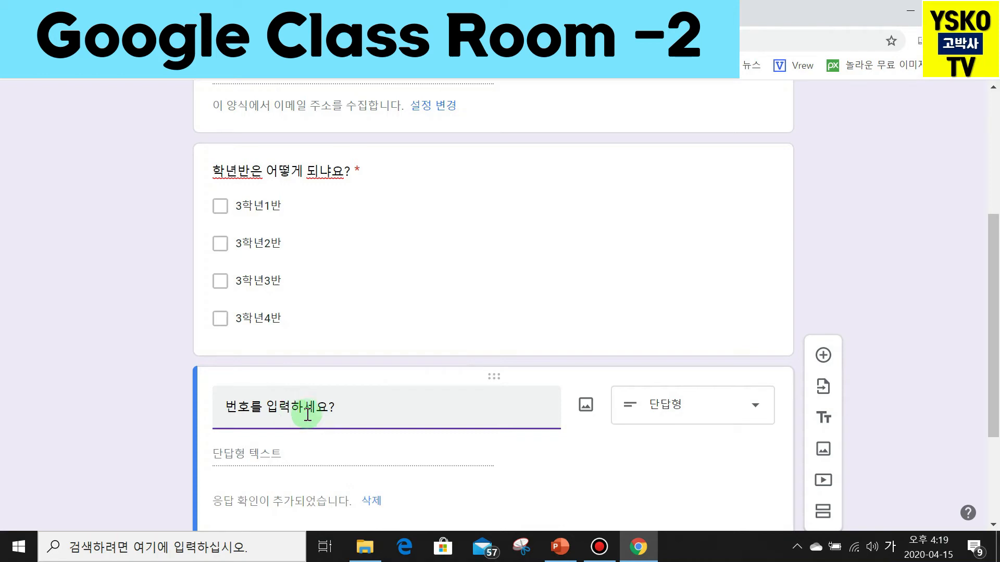
click(323, 454)
Add a third question titled "이름입력하세요?" and make it required (필수).
click(823, 355)
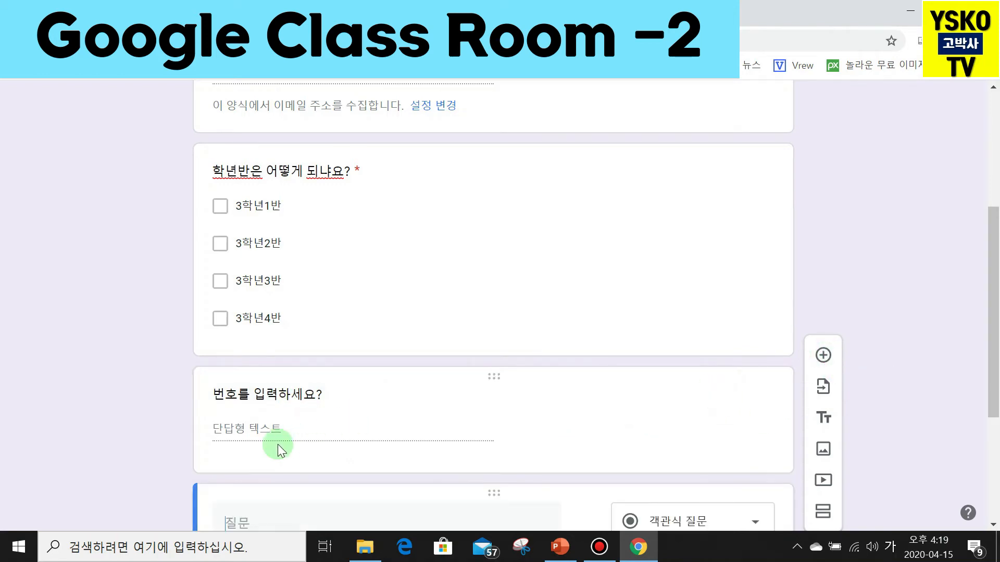
scroll(264, 473, down, 3)
text(이름입력하세요?)
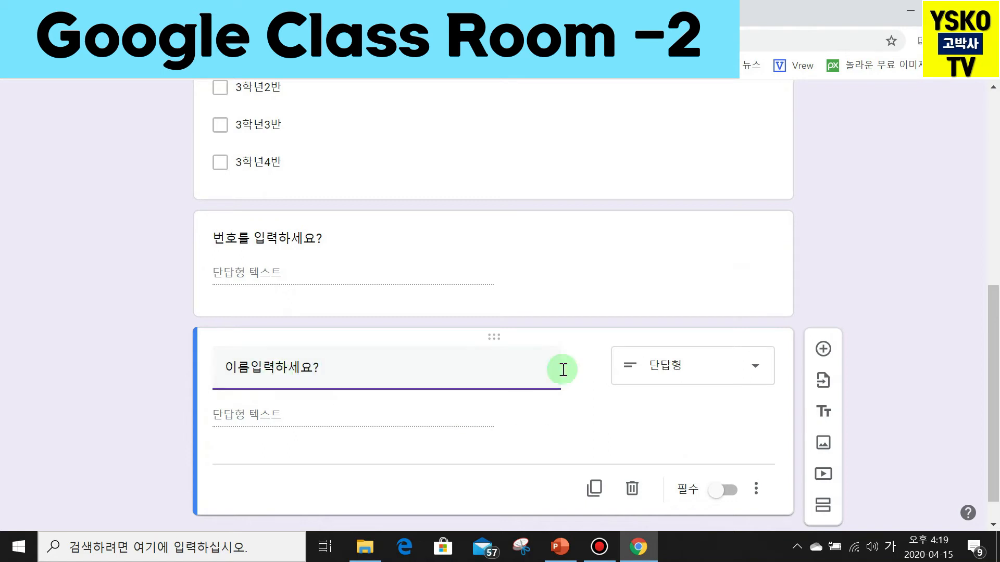
scroll(785, 379, down, 1)
click(719, 462)
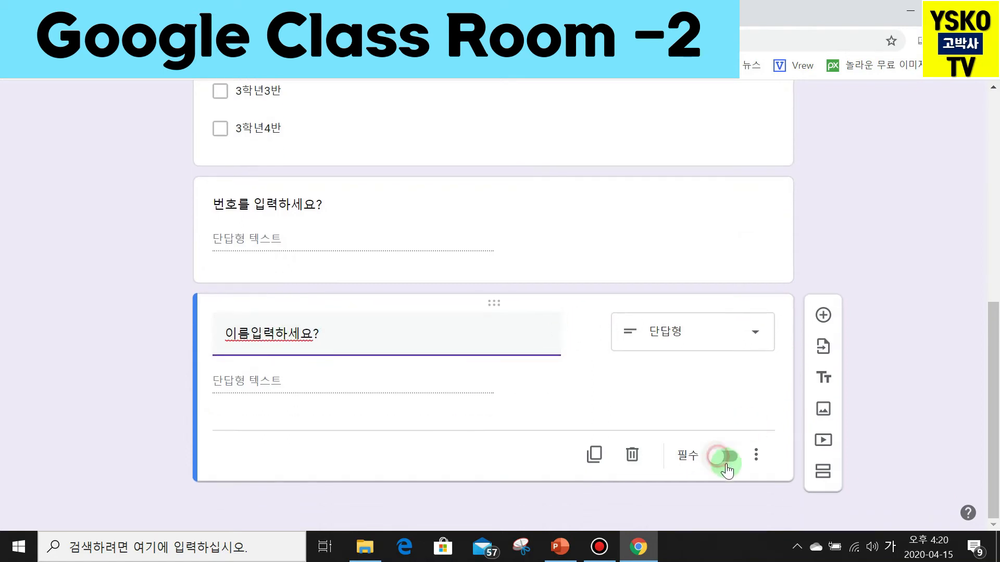
Make the question "번호를 입력하세요?" required (필수).
scroll(682, 380, up, 5)
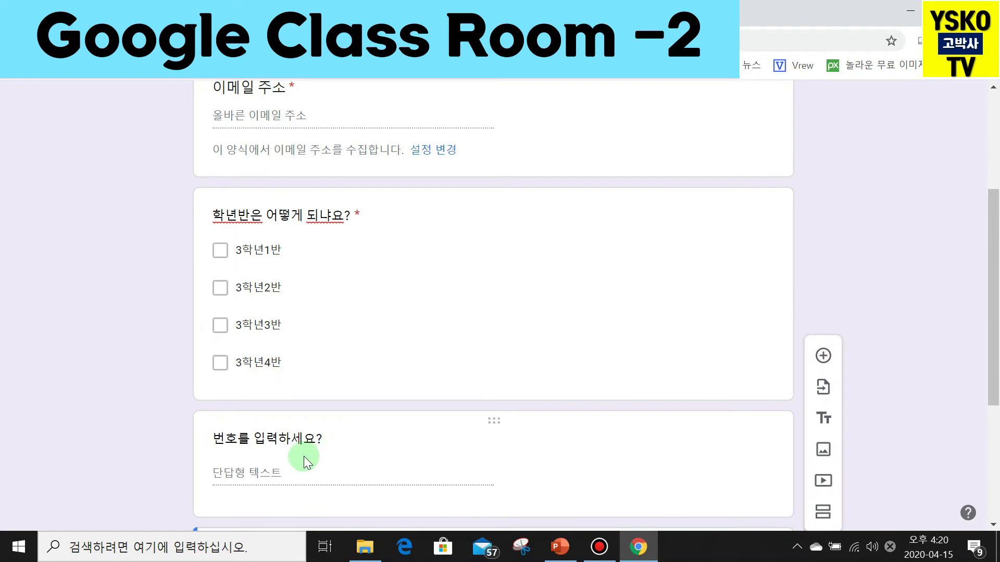
click(495, 428)
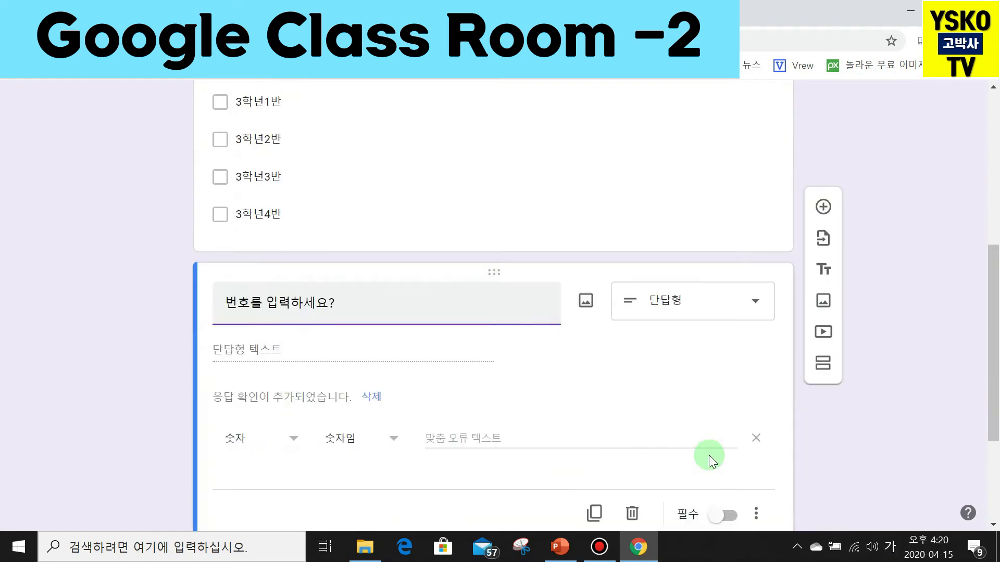
click(721, 502)
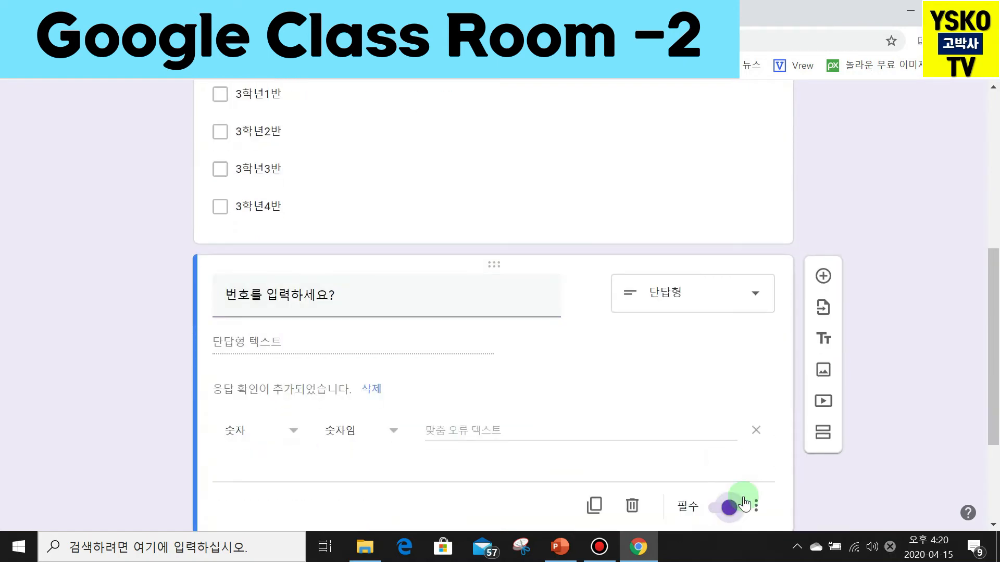
Add a new question to the form and place it below the name question.
scroll(768, 469, down, 3)
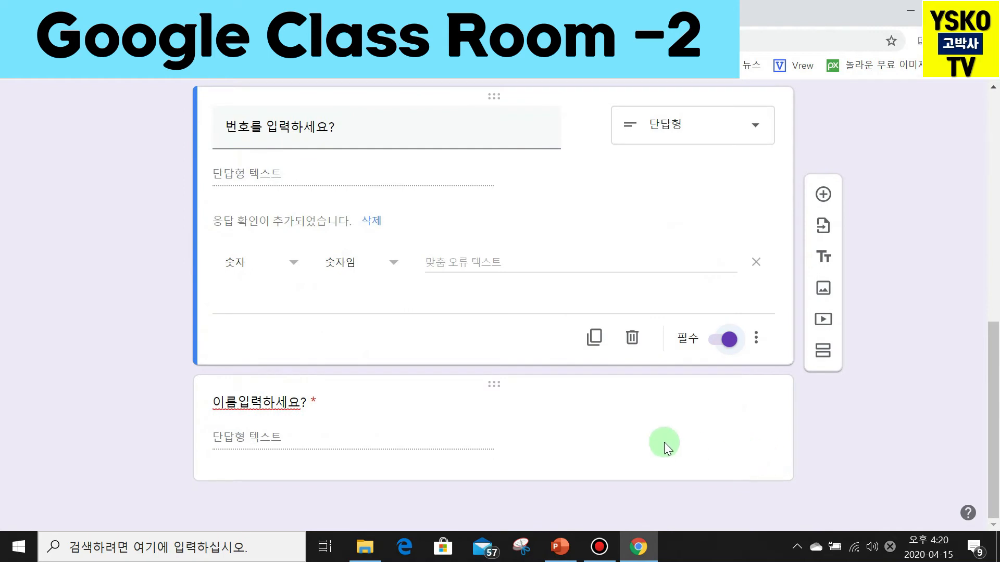
click(826, 201)
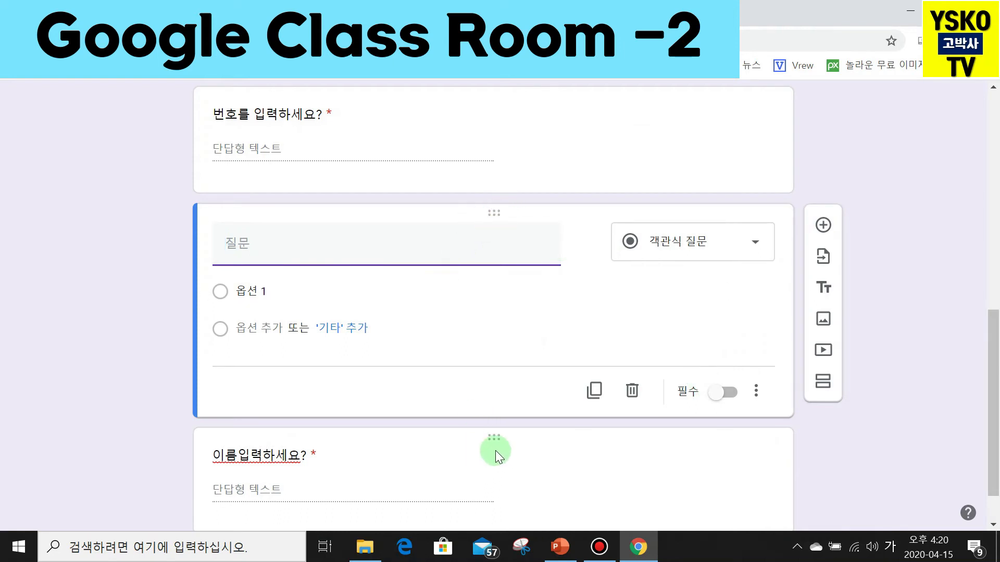
drag(504, 454, 503, 271)
scroll(411, 435, down, 1)
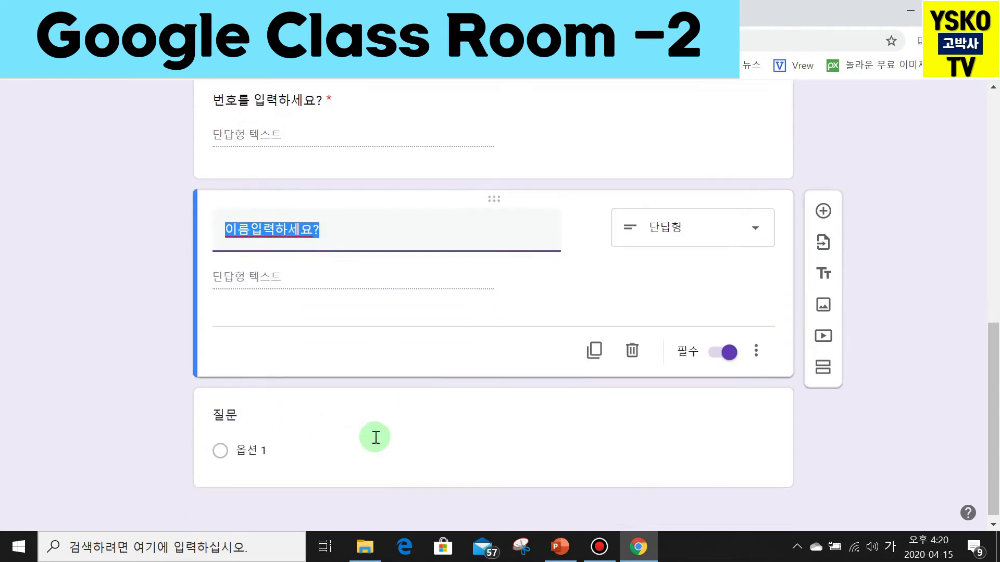
Title the new last question "출석체크 하세요?" and set its type to 체크박스.
click(236, 410)
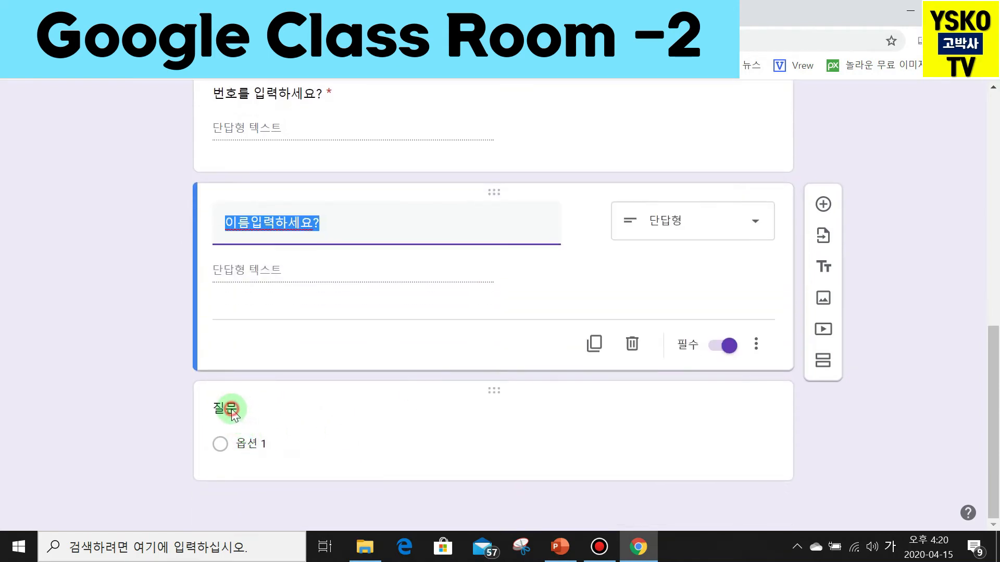
click(256, 343)
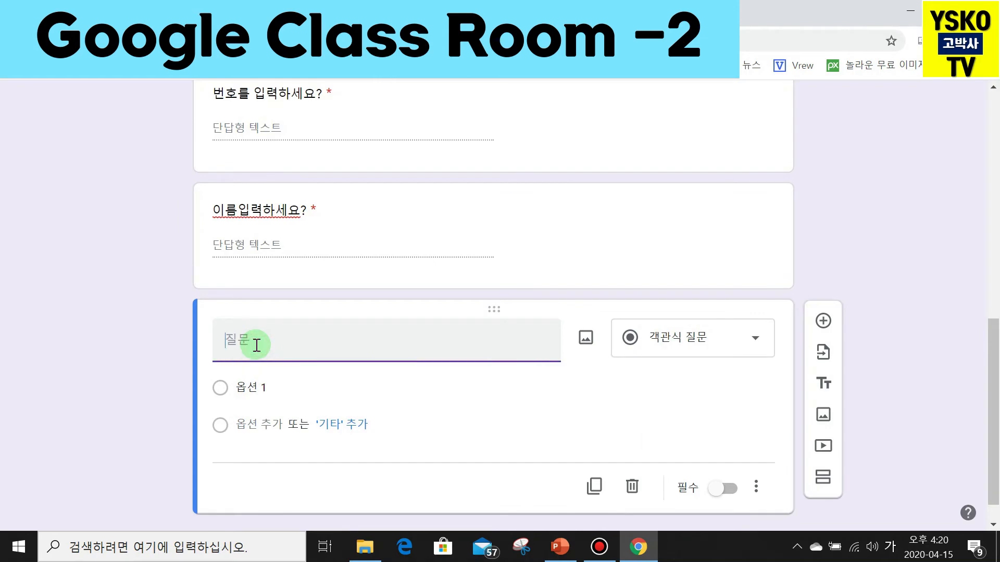
text(출석)
text(체ㄱ)
text(ㅡ)
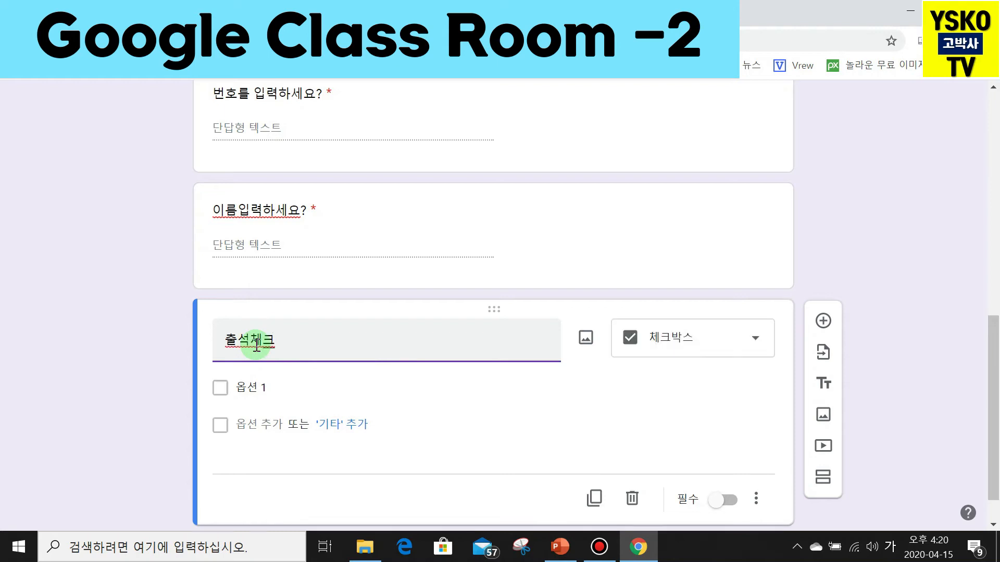
text( ㅎㅏ세요)
text(?)
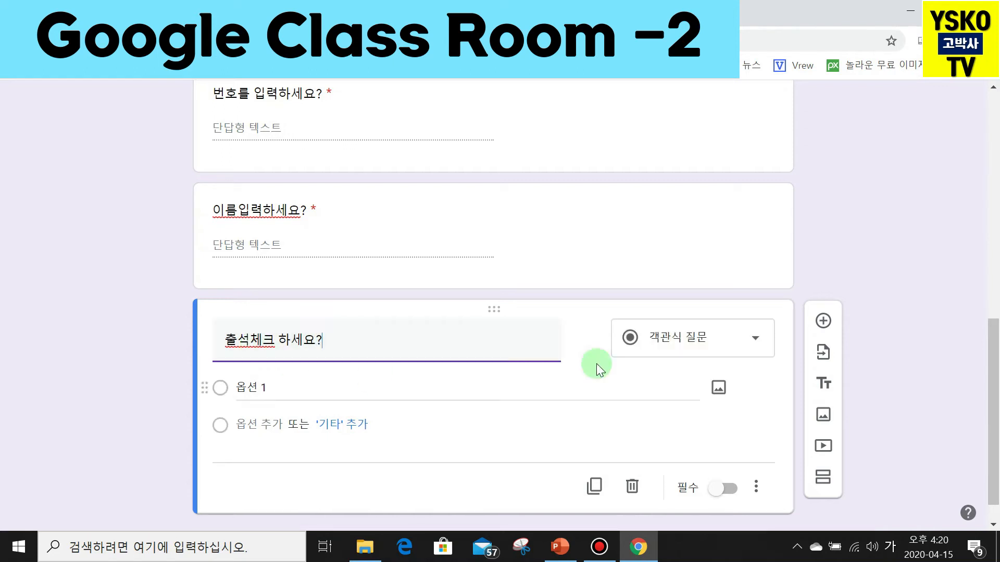
click(759, 342)
click(685, 251)
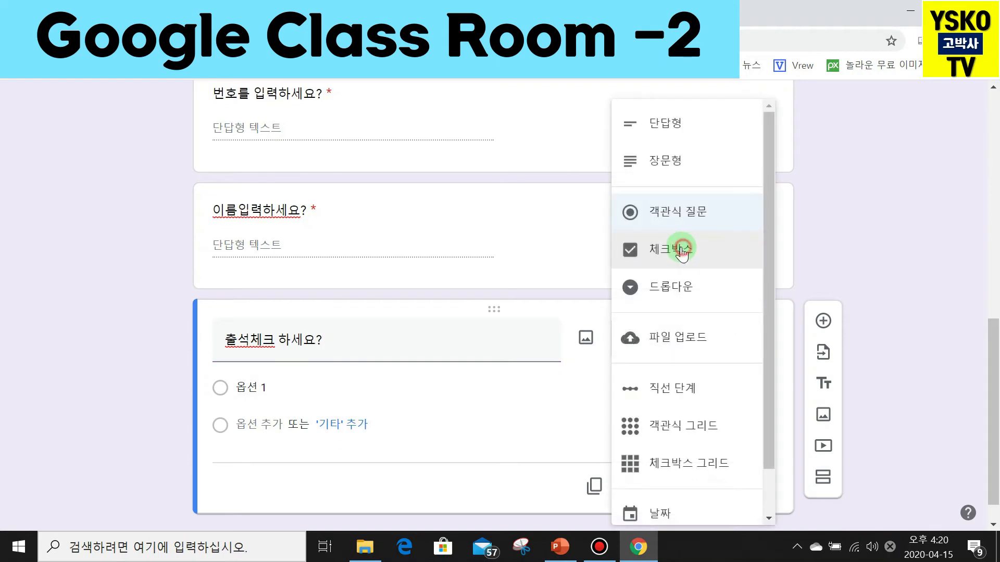
Name the first checkbox option of the attendance question "100% 출석하여 시청하였습니다.".
click(251, 384)
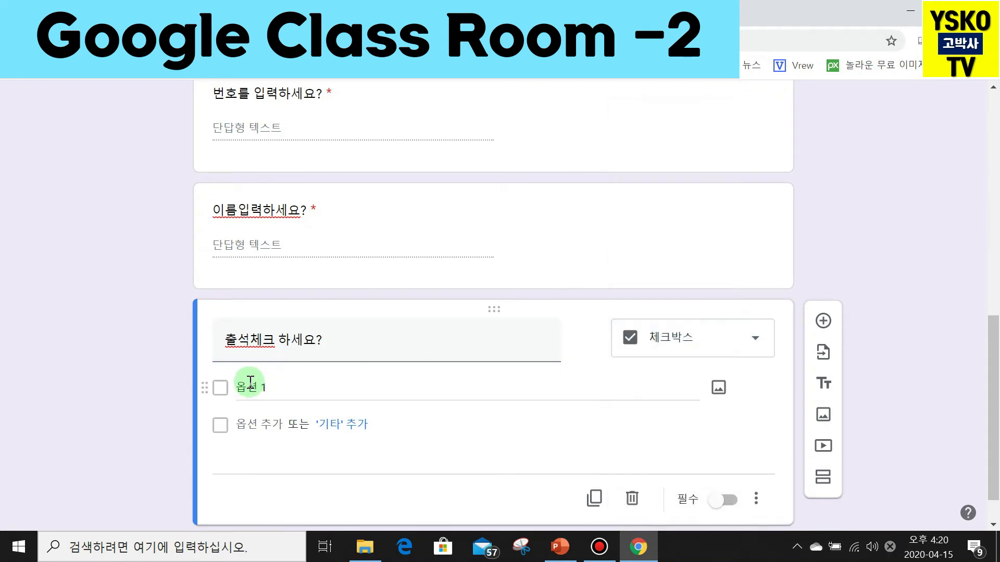
click(249, 382)
scroll(307, 398, down, 1)
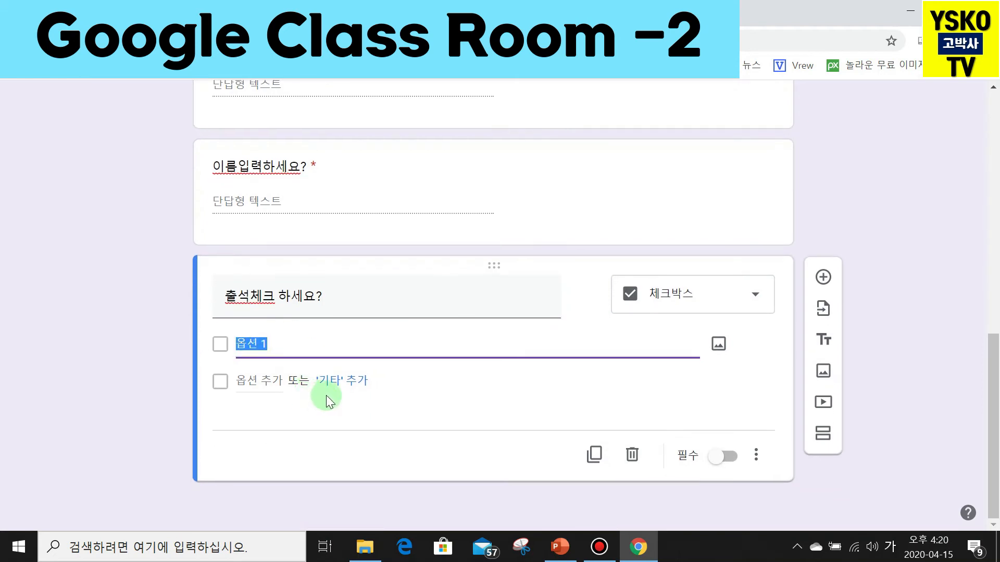
click(755, 456)
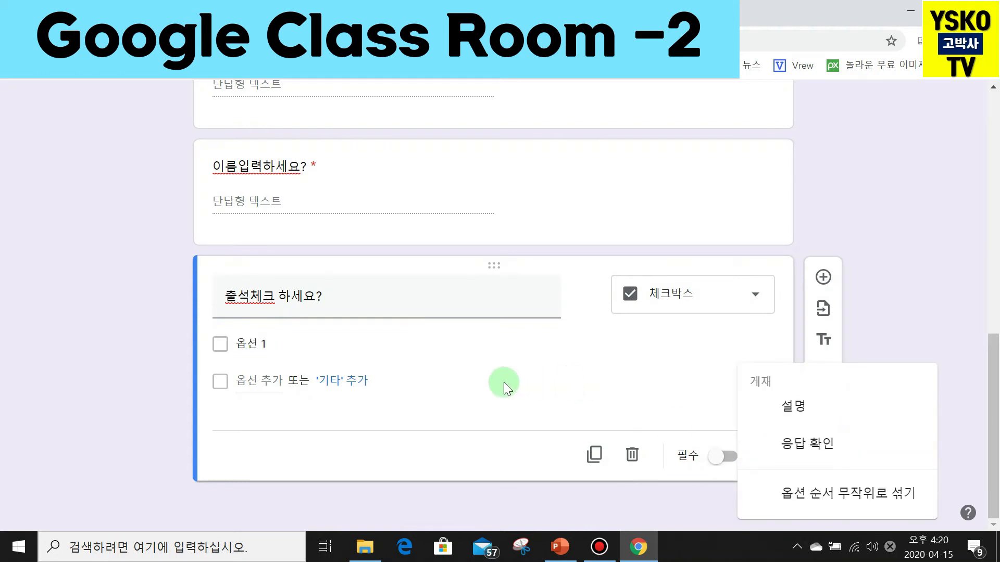
click(284, 343)
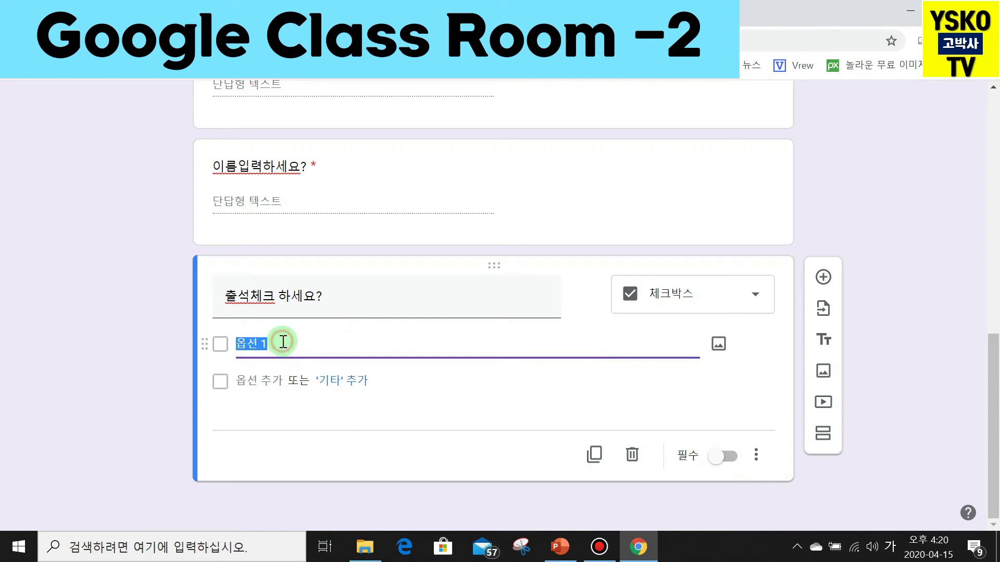
drag(263, 342, 267, 341)
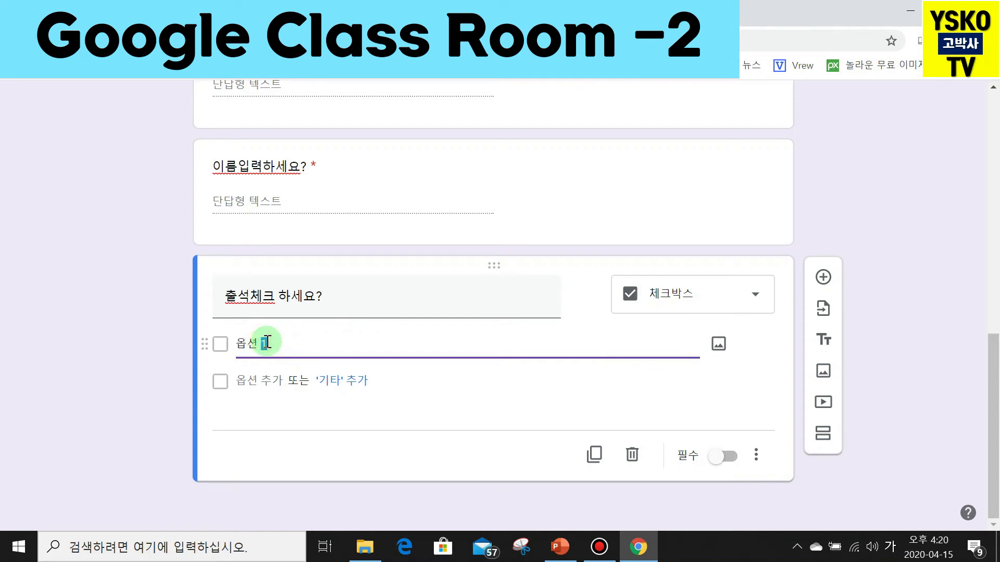
click(242, 345)
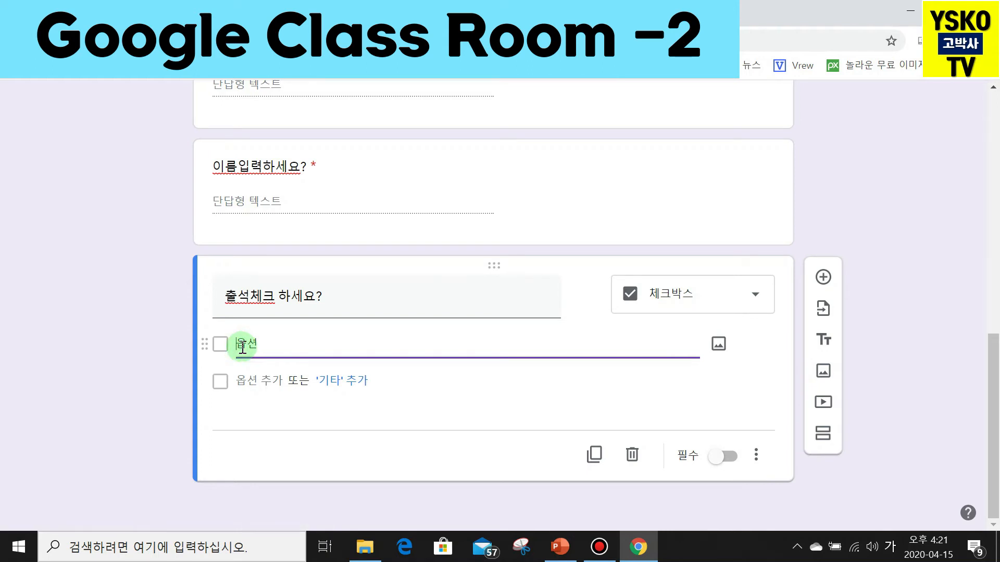
text(100% 출석하여 시청함)
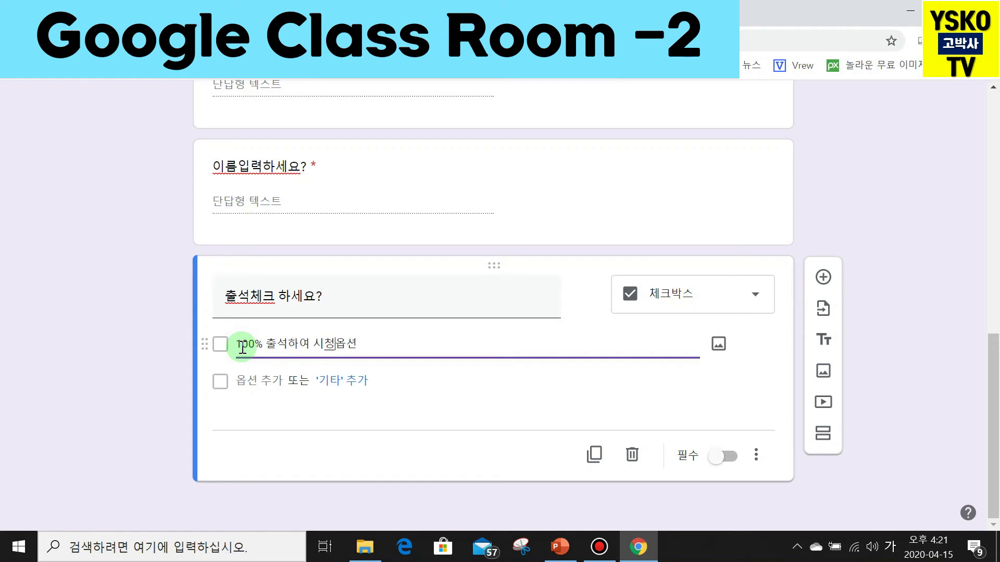
key(BackSpace)
text(였스빈다.)
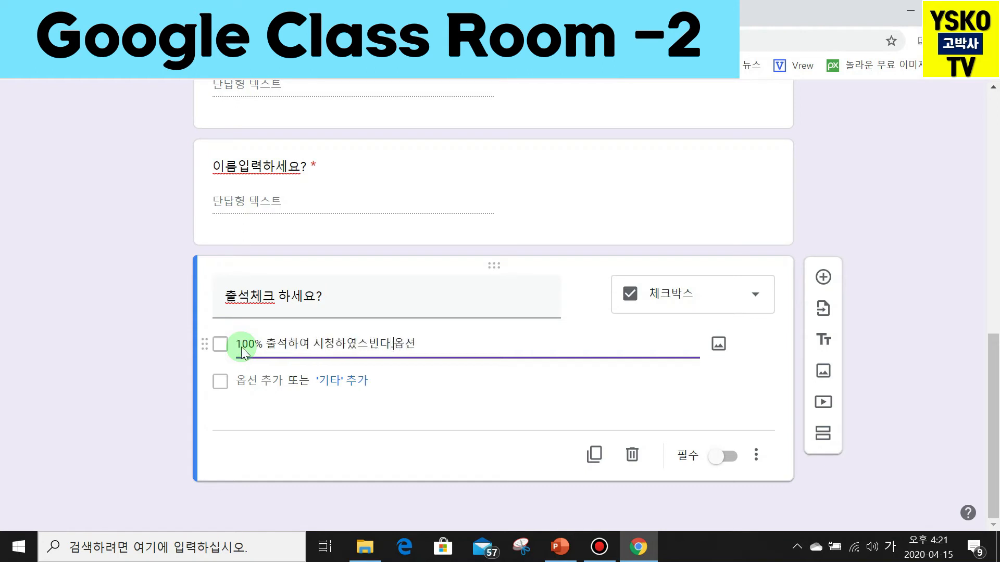
key(BackSpace)
key(BackSpace)
key(BackSpace)
key(BackSpace)
text(습니다.)
Add two more options to the attendance question: "80~89% 출석하여 시청하였습니다." and "시청을 못했습니다.".
click(258, 380)
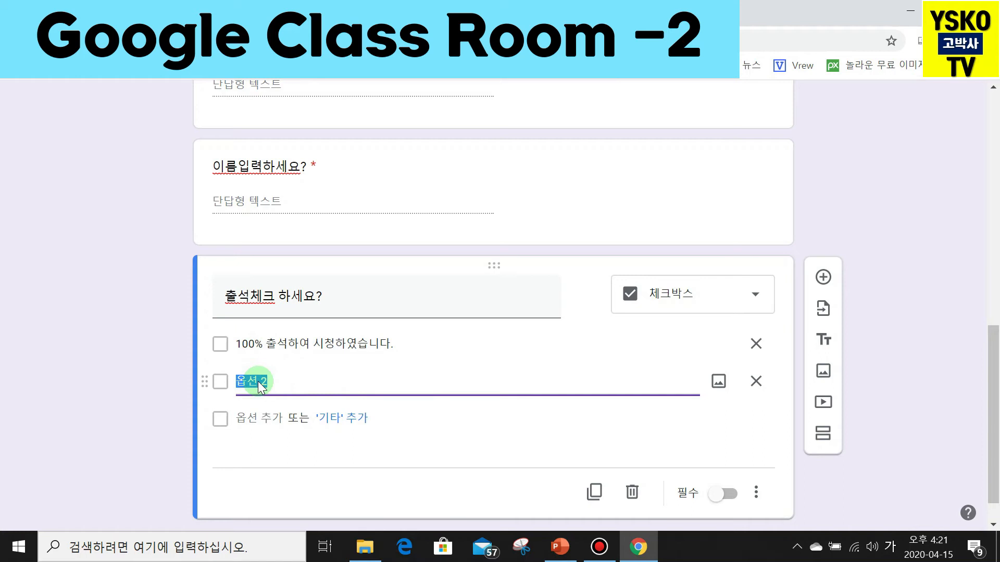
text(80)
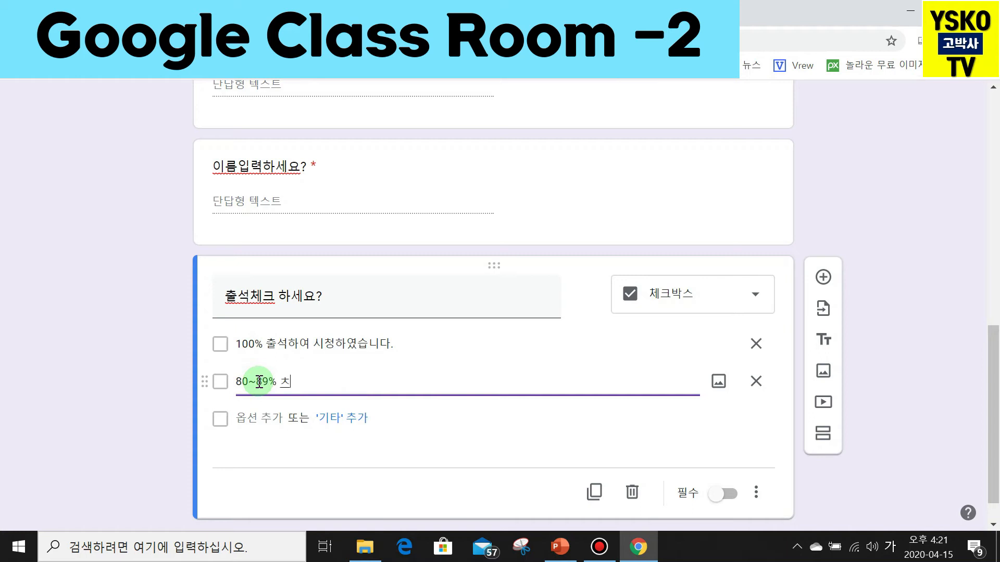
text(~89% 출석하여 시청하였습ㄴ니다.)
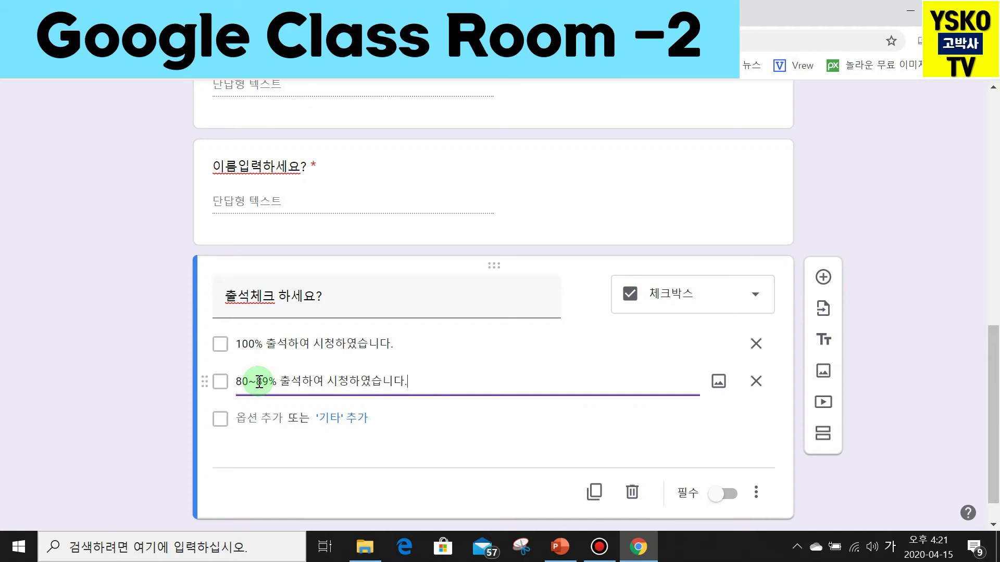
click(253, 417)
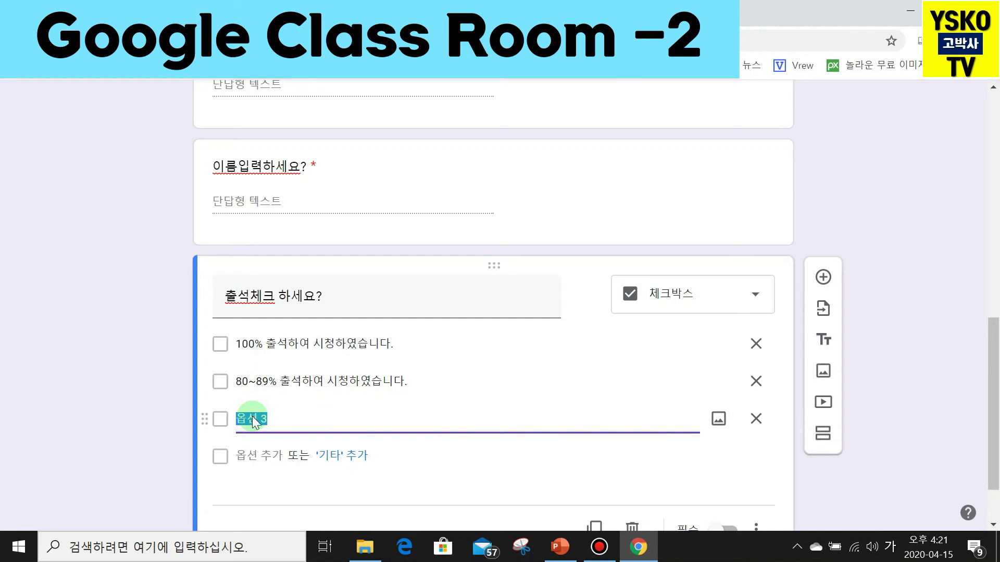
text(시청이)
text( 못했습니다.)
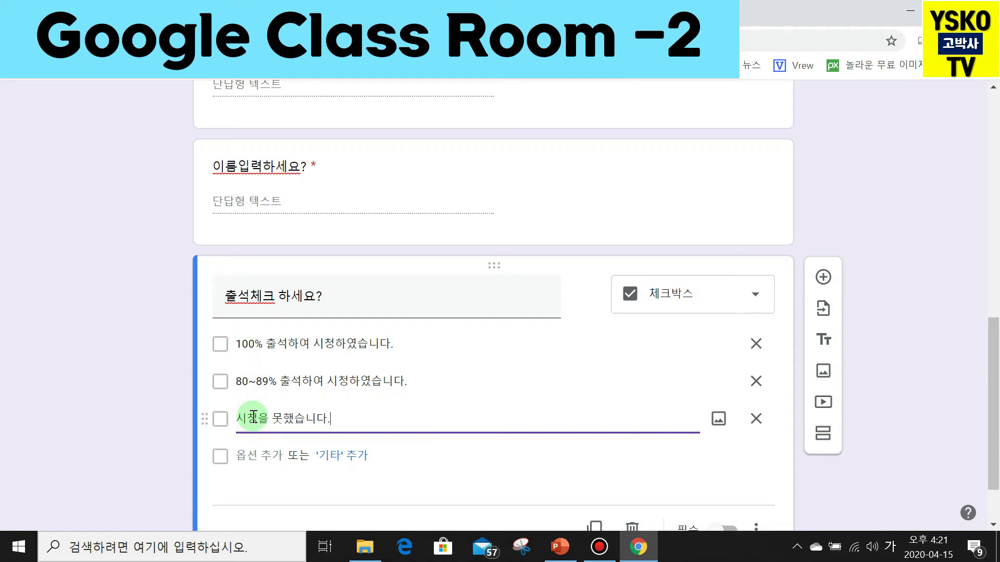
click(907, 376)
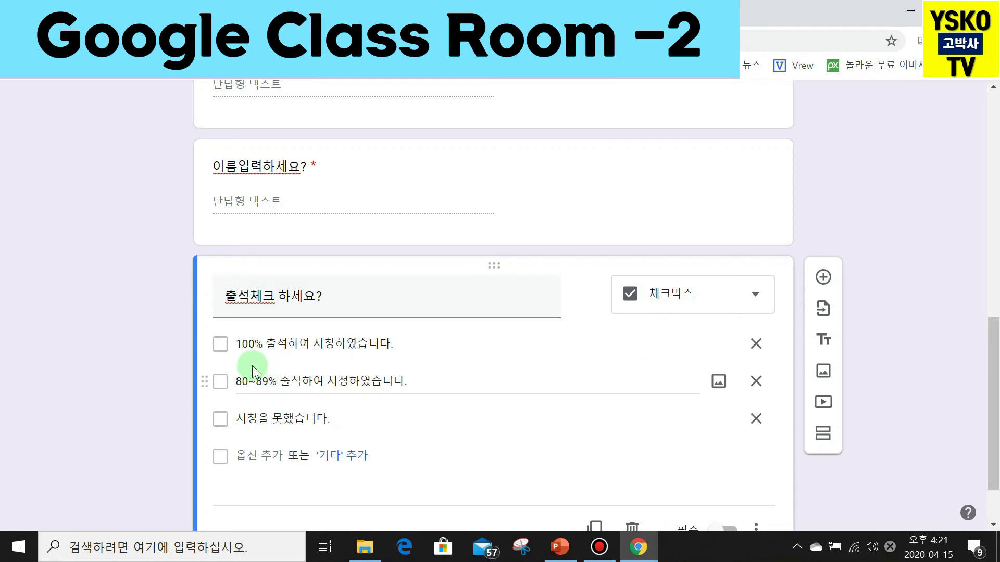
Make the attendance checkbox question required (필수).
scroll(513, 406, down, 2)
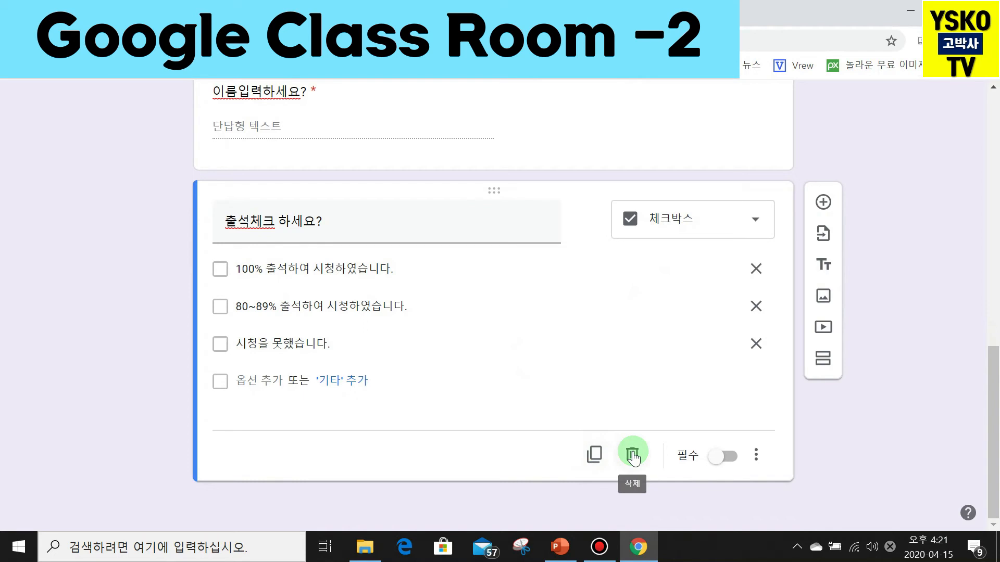
click(718, 458)
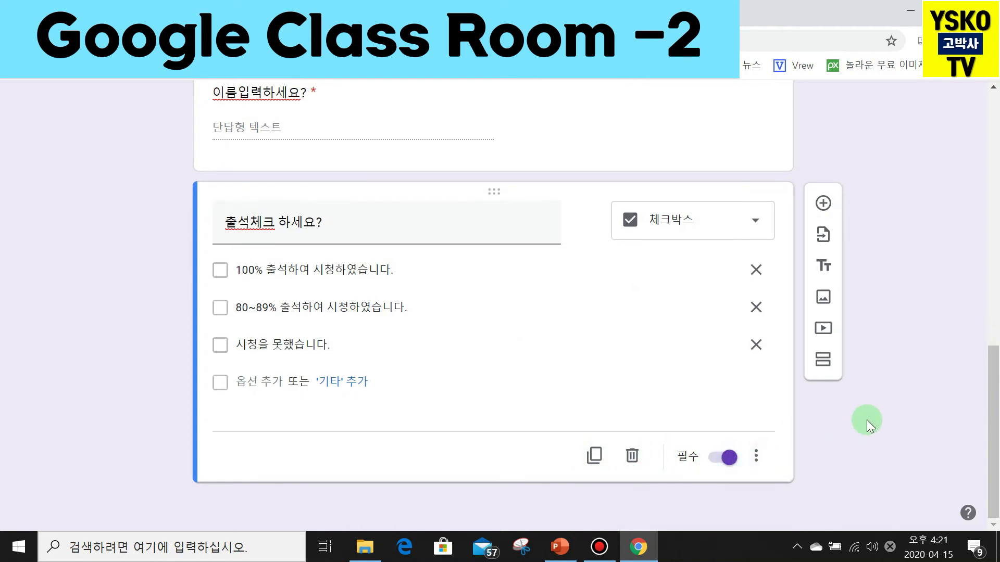
Check the form's responses (응답) page and return to its questions.
scroll(866, 419, up, 10)
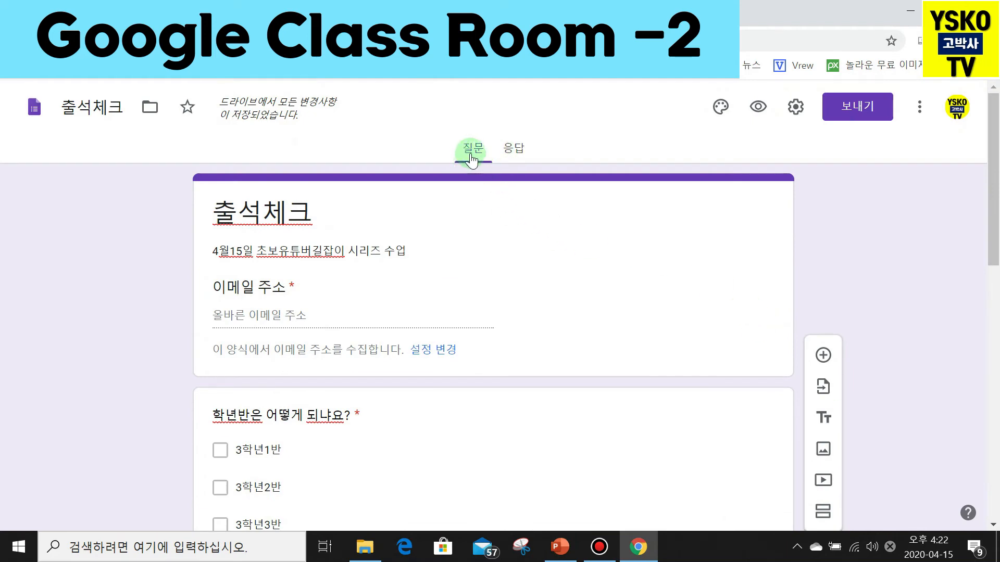
click(515, 151)
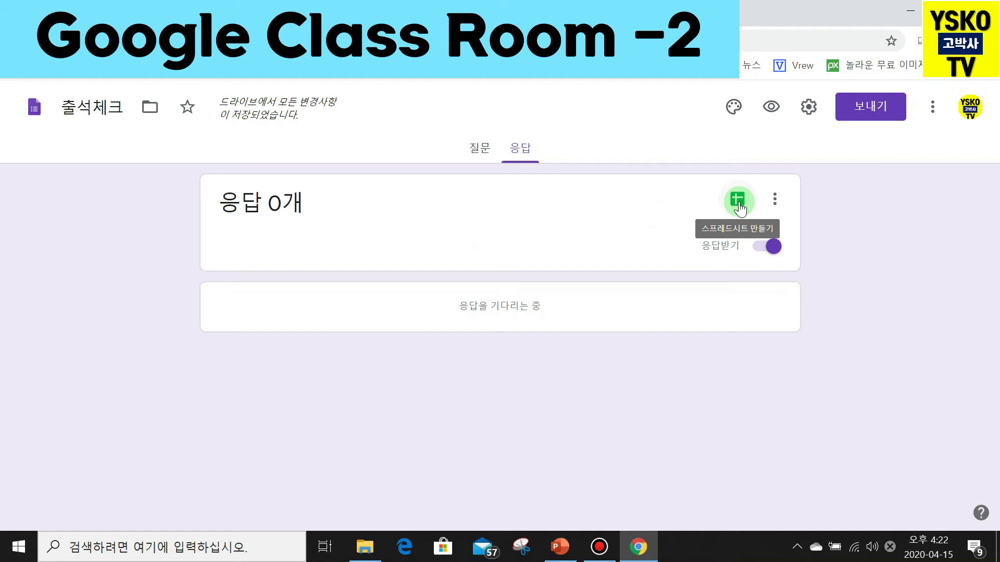
click(475, 154)
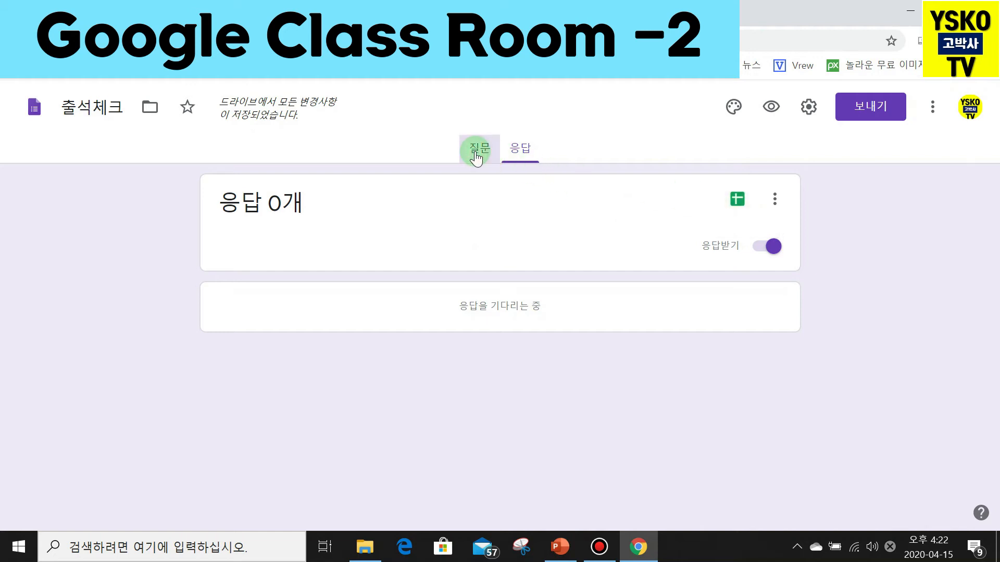
Try the form's email sending options with 이메일에 설문지 첨부 ticked, and close the dialog without sending.
click(858, 105)
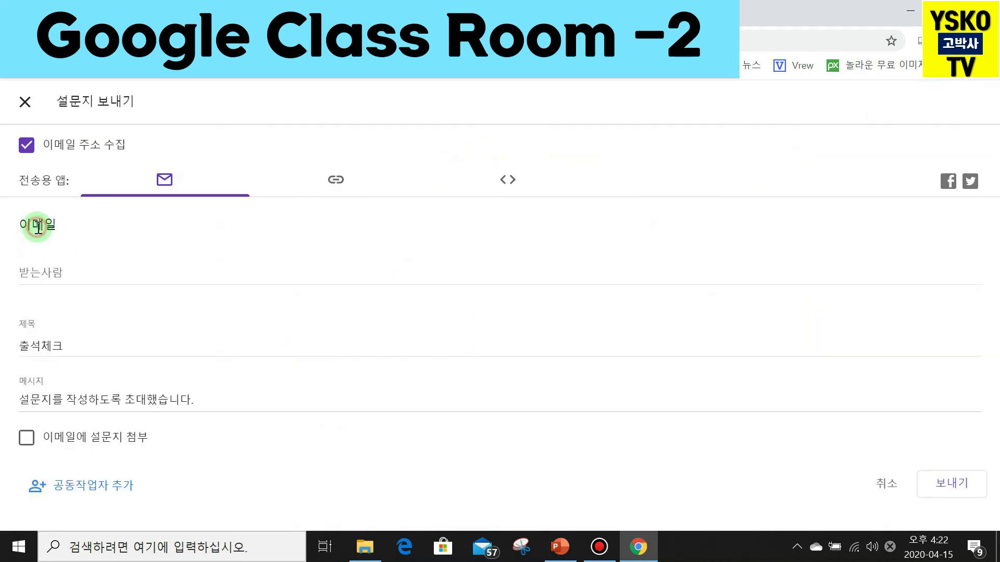
click(48, 281)
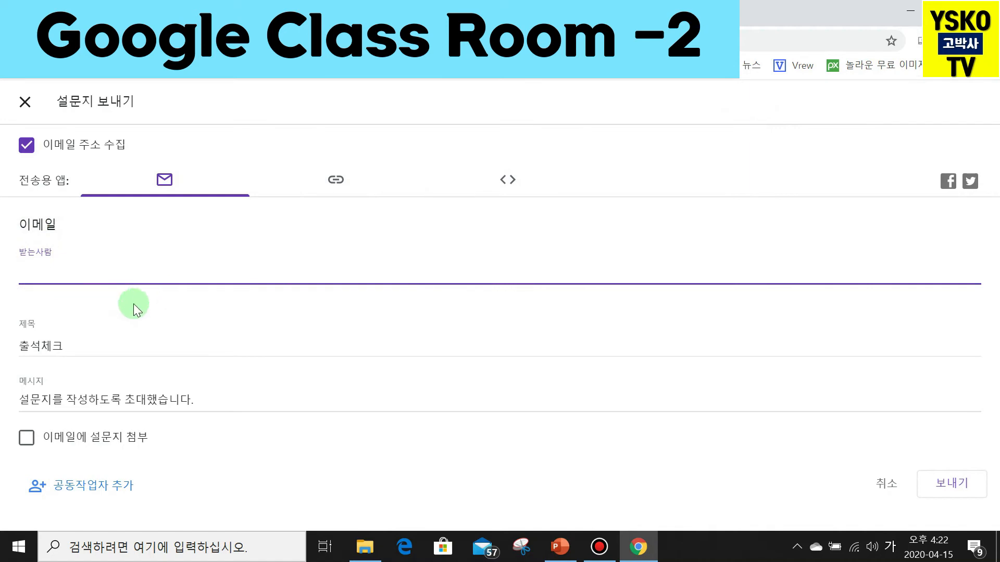
click(33, 449)
click(32, 448)
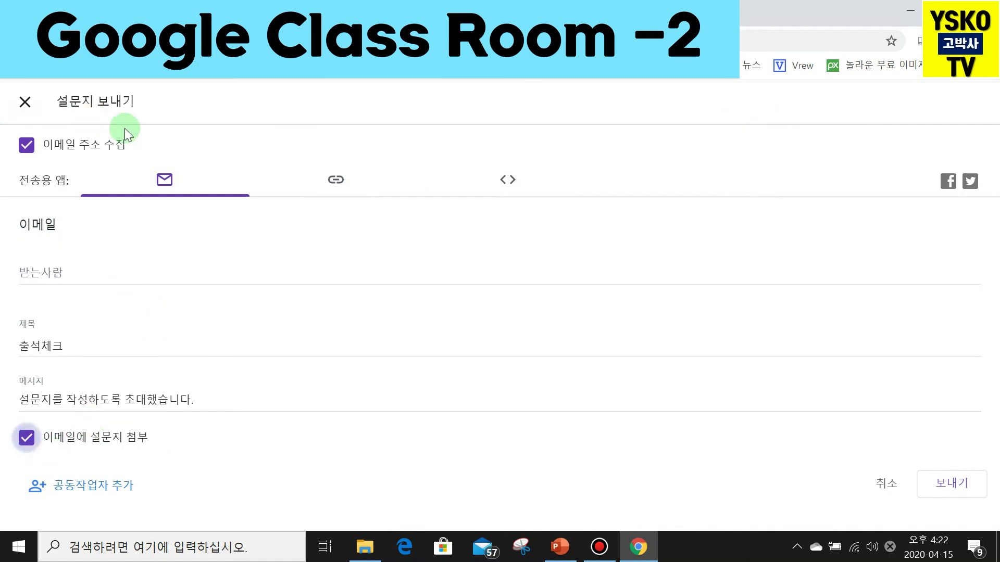
click(26, 104)
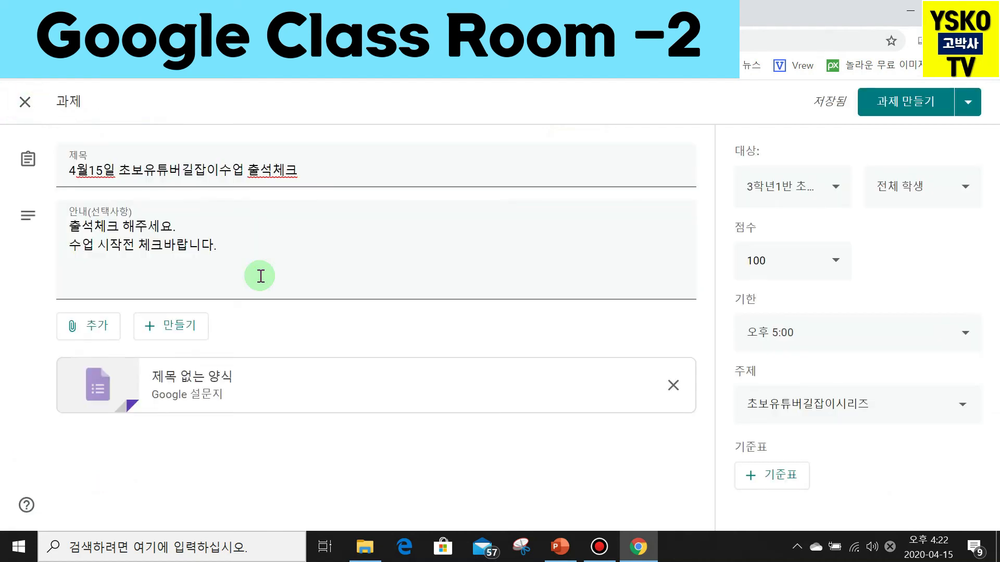
Create a new rubric (기준표) for the attendance assignment and title its first criterion "A등급".
click(794, 477)
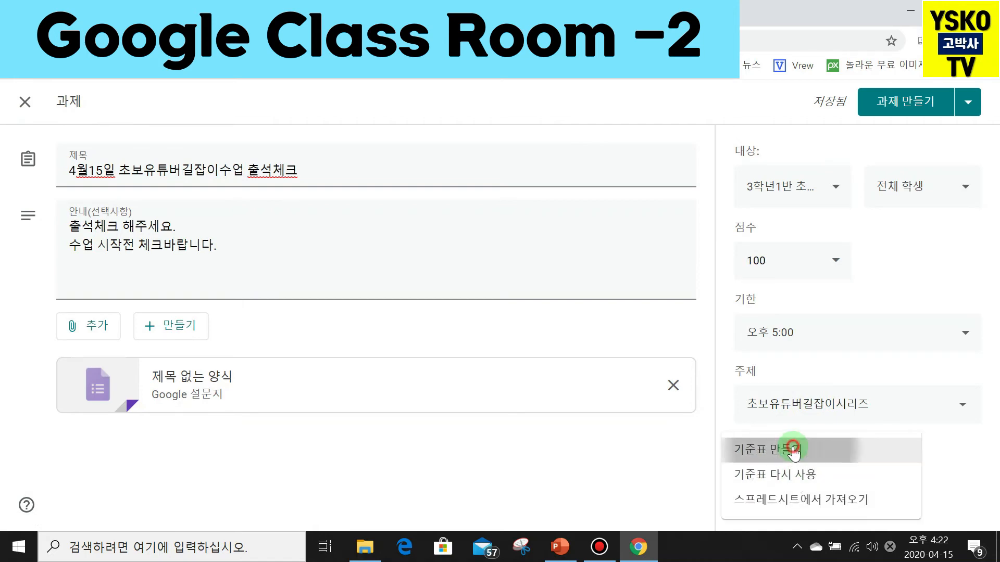
click(795, 449)
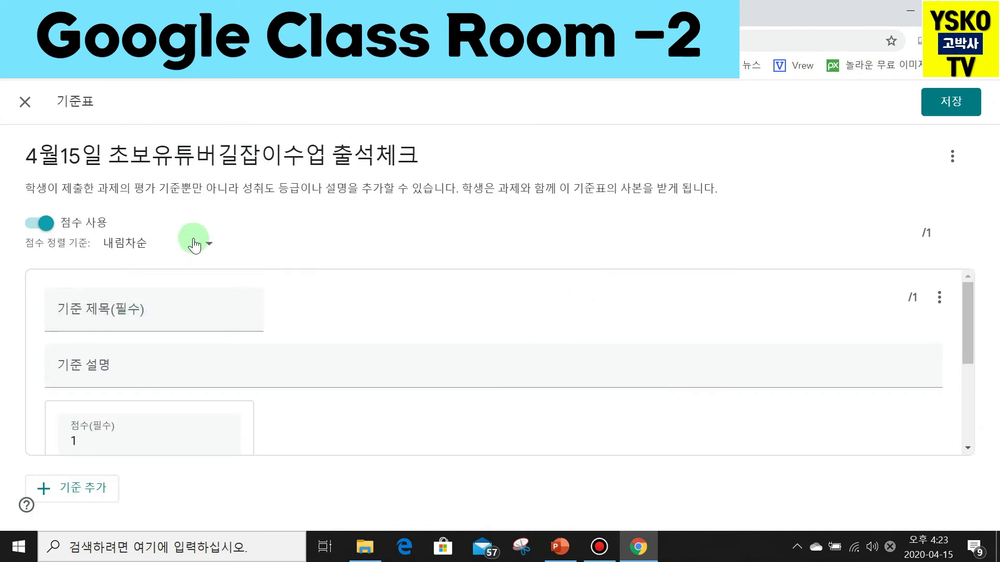
click(102, 317)
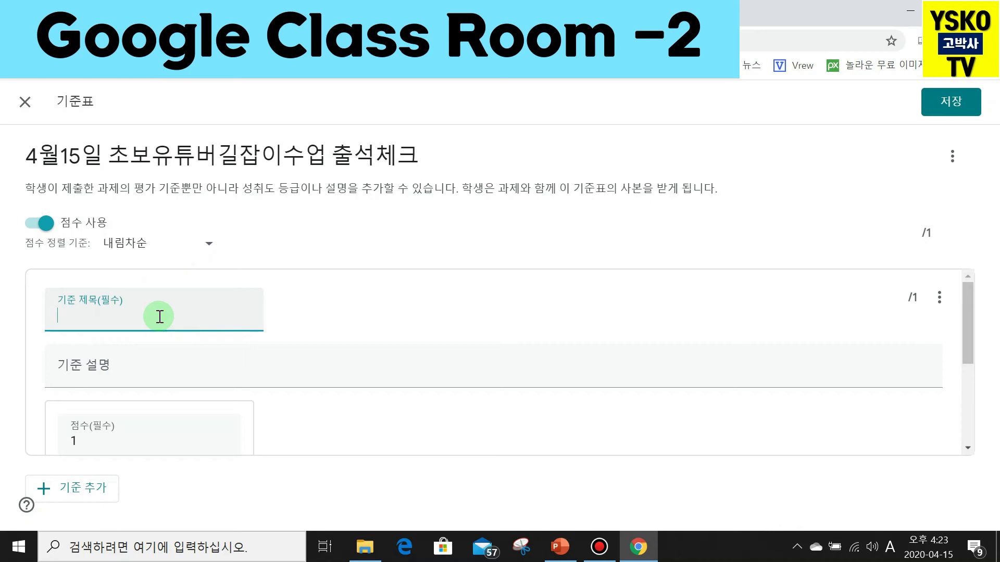
key(Hangul)
text(등ㄱ)
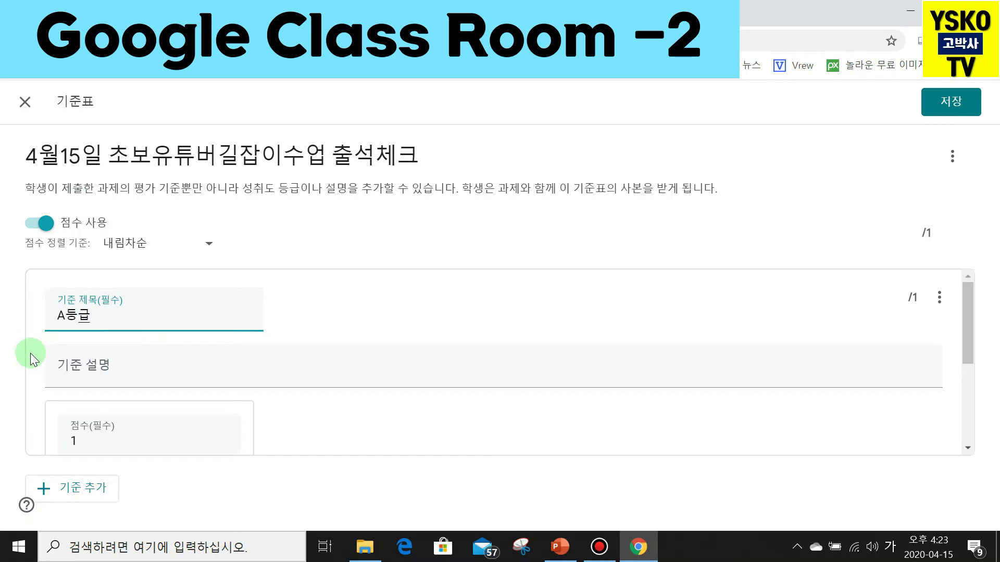
Describe the A등급 criterion as "출석 및 시청 100%" and set its first level's points to 100.
click(80, 376)
text(출석 및 시청 100%)
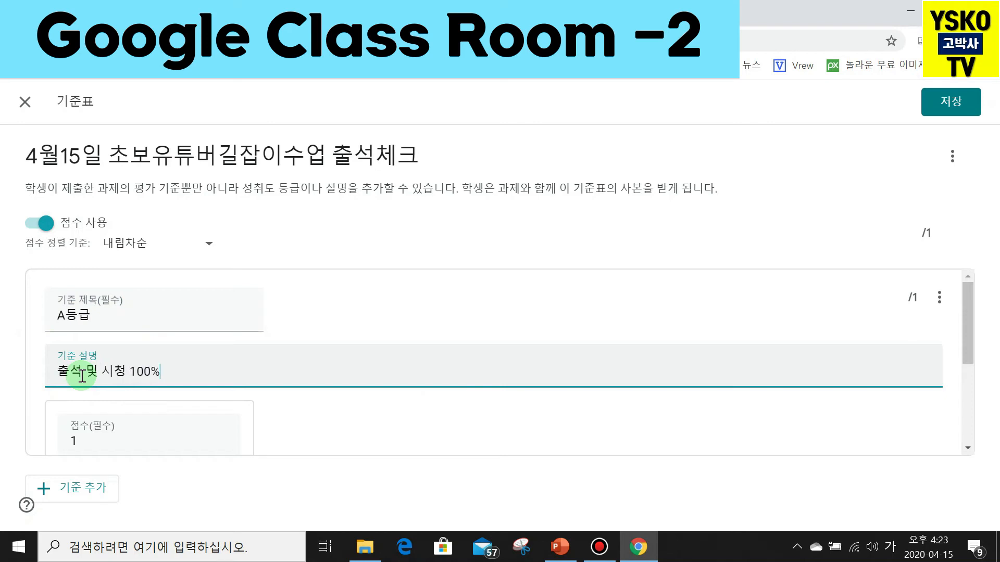
click(223, 437)
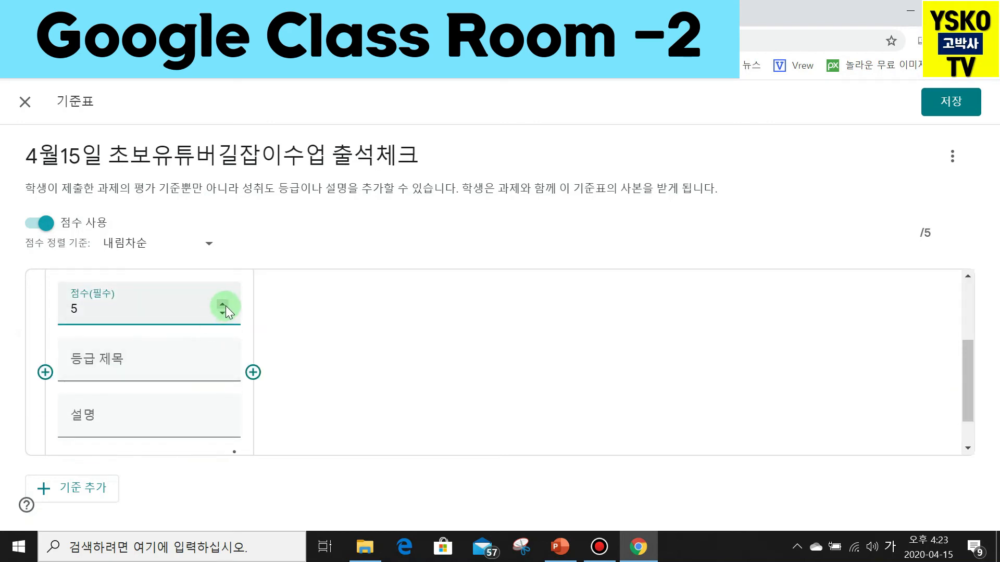
key(BackSpace)
text(100)
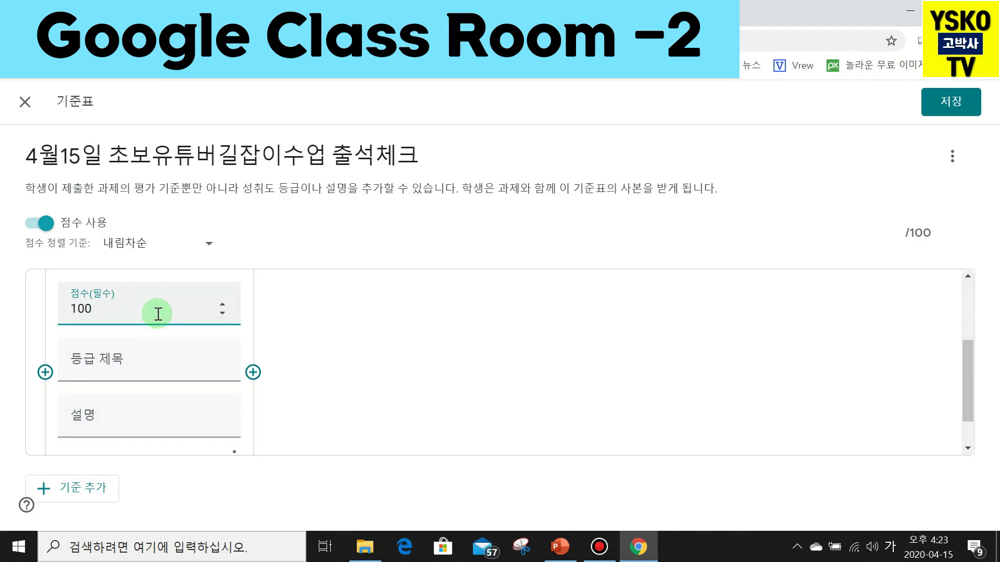
Title the criterion's 100-point level "A" and leave its description empty.
click(169, 366)
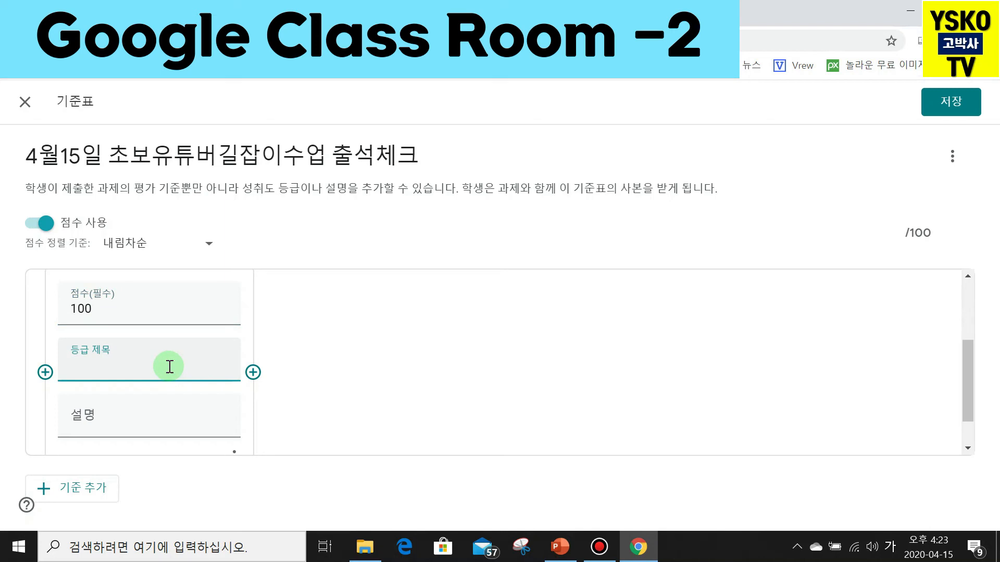
text(A)
scroll(257, 378, up, 3)
scroll(203, 362, down, 3)
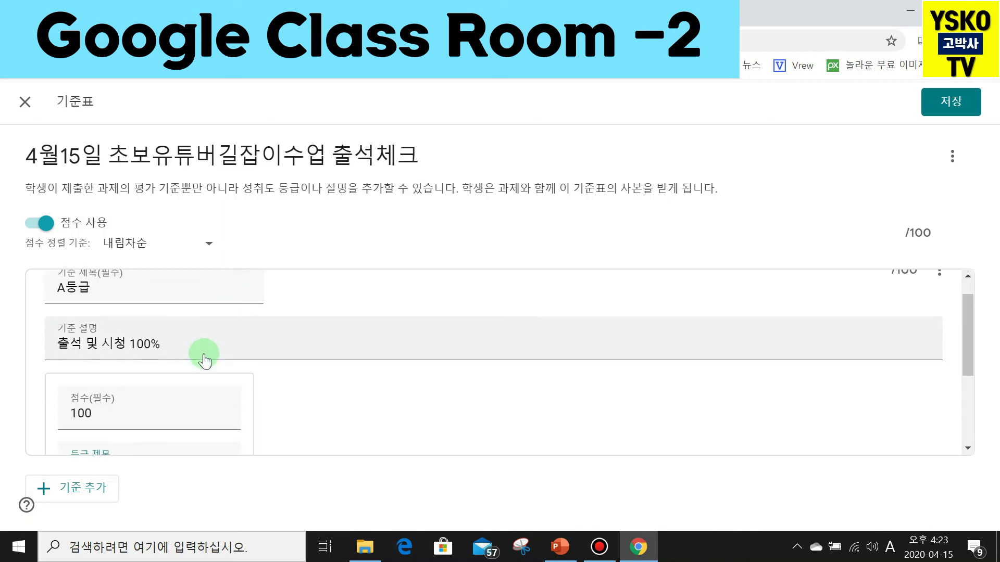
click(153, 395)
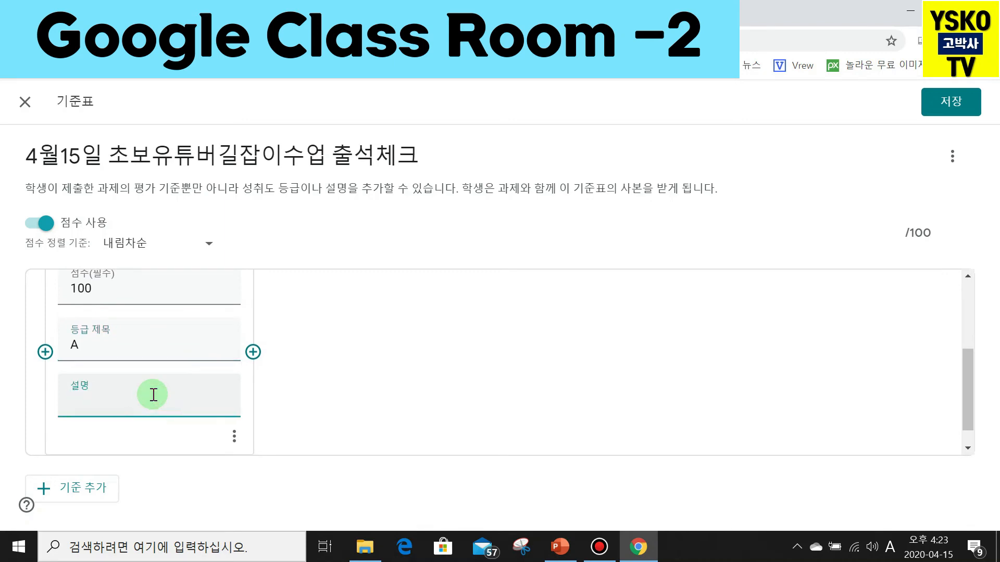
scroll(152, 394, up, 3)
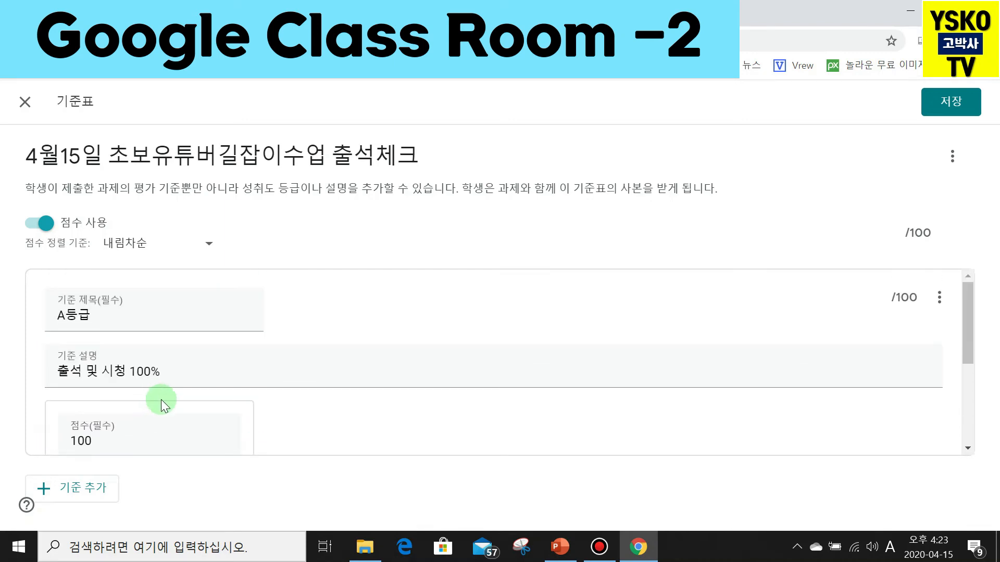
scroll(161, 399, down, 3)
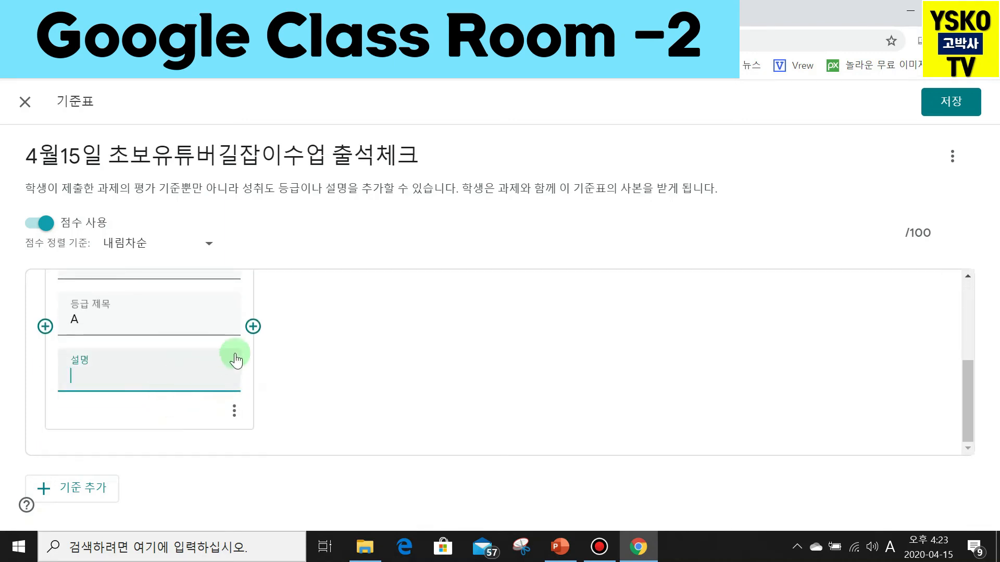
scroll(270, 344, up, 3)
scroll(291, 364, down, 1)
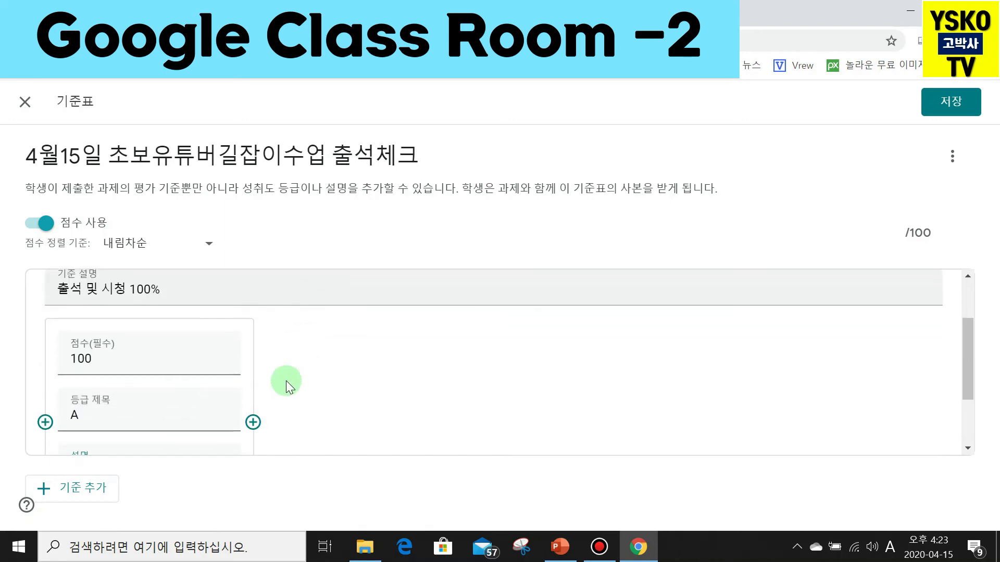
Add a second level after level A and set its points to 90.
click(254, 404)
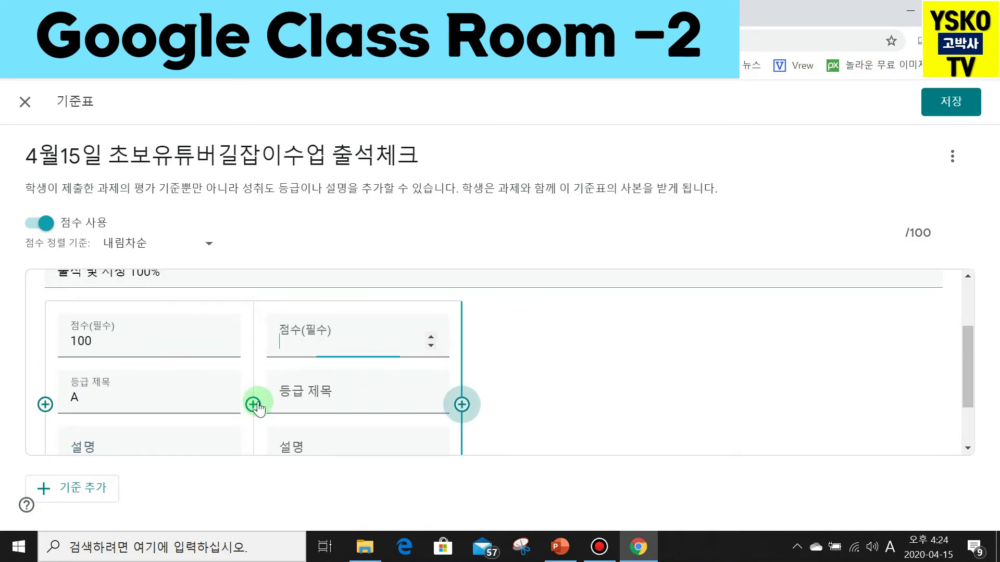
scroll(352, 373, up, 3)
scroll(353, 379, down, 1)
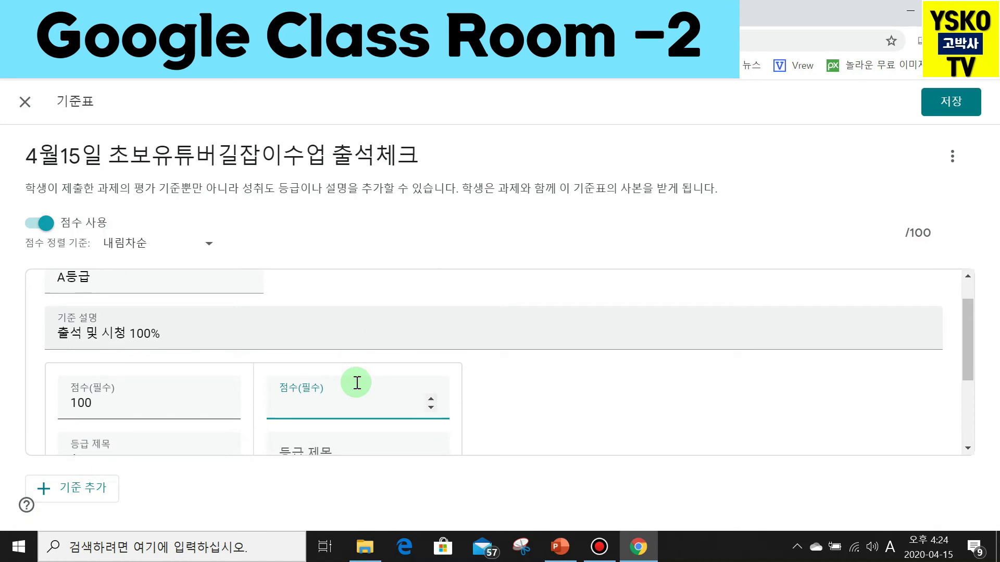
scroll(357, 383, down, 1)
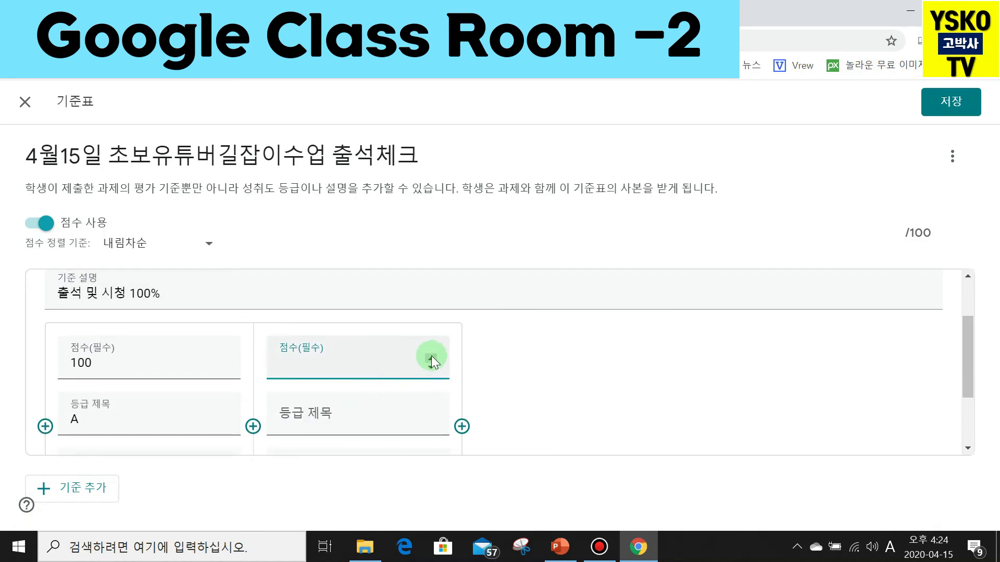
text(2)
double_click(432, 367)
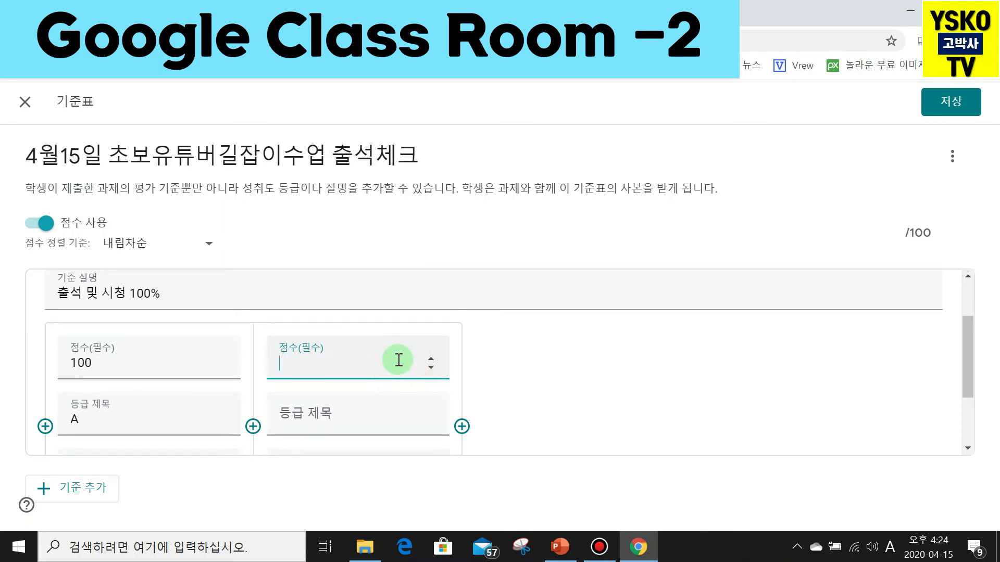
text(90)
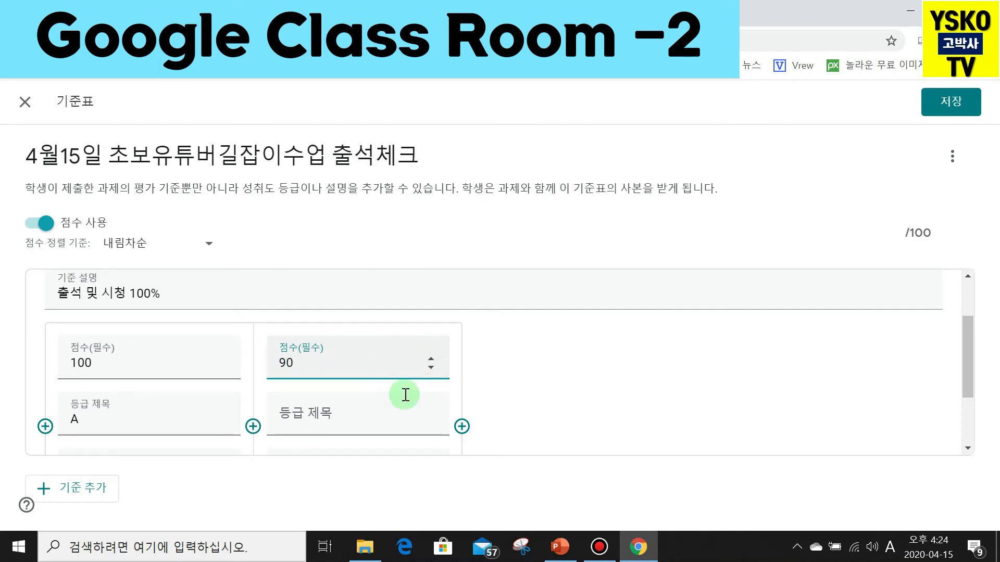
Title the 90-point level "B" and enter "80~89%시청" as its description.
click(399, 413)
scroll(399, 413, down, 1)
key(Hangul)
text(ㅠ)
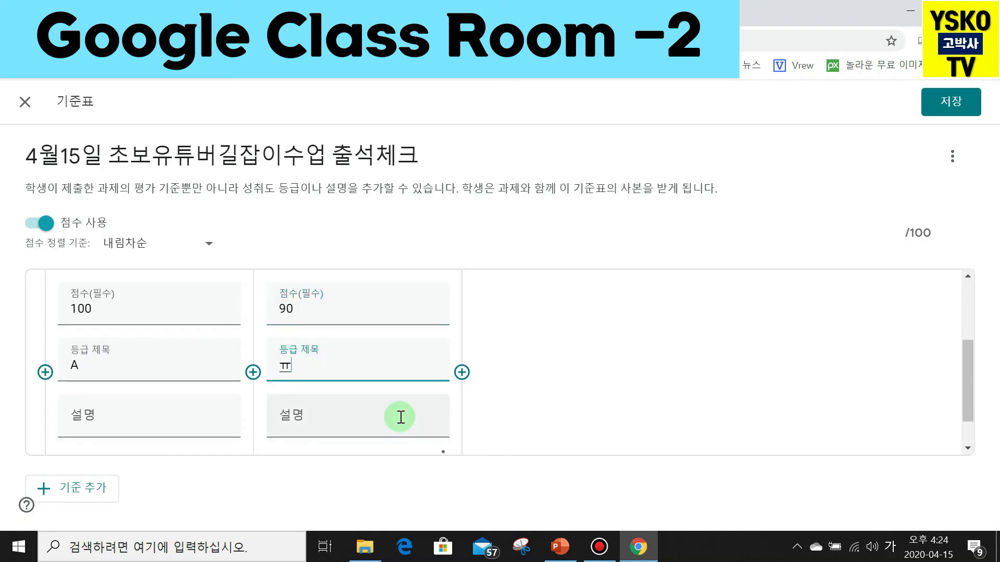
key(BackSpace)
key(Hangul)
click(400, 417)
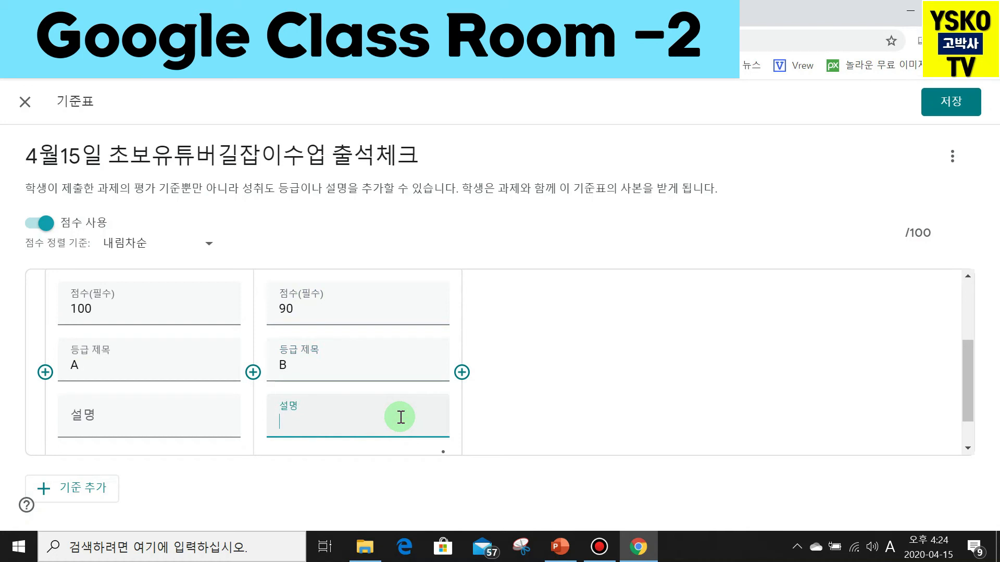
text(80~89%)
key(Hangul)
text(사)
key(BackSpace)
text(시청)
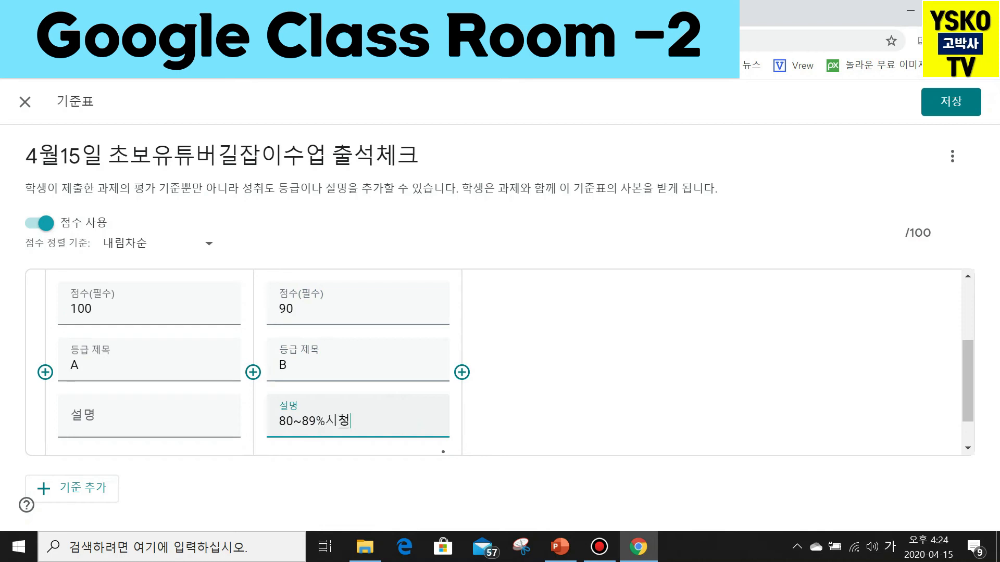
Add a third level after B, titled "C" with the description "시청안함".
click(461, 372)
click(581, 371)
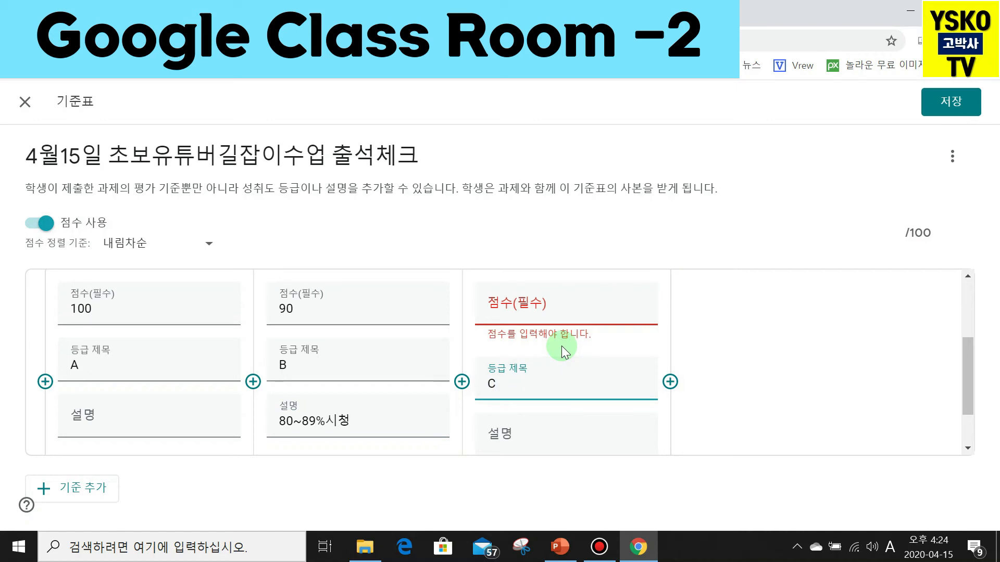
click(590, 432)
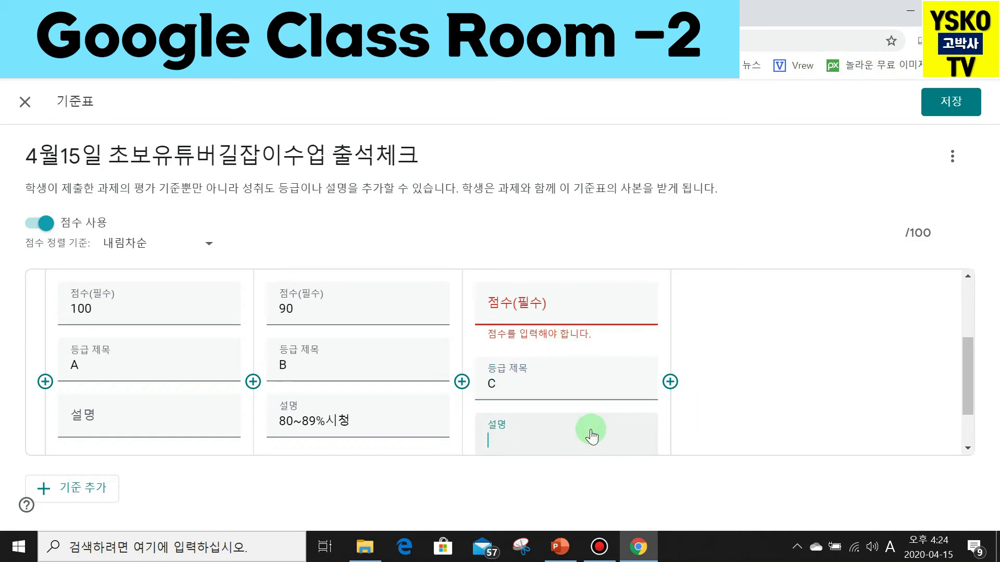
text(시청안함)
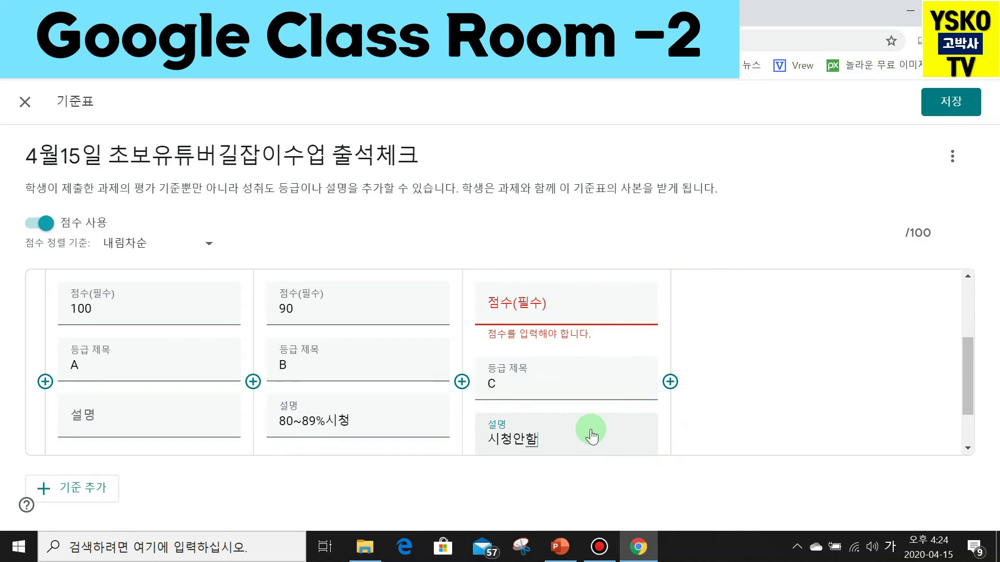
Set the points of level C to 0.
scroll(521, 338, up, 2)
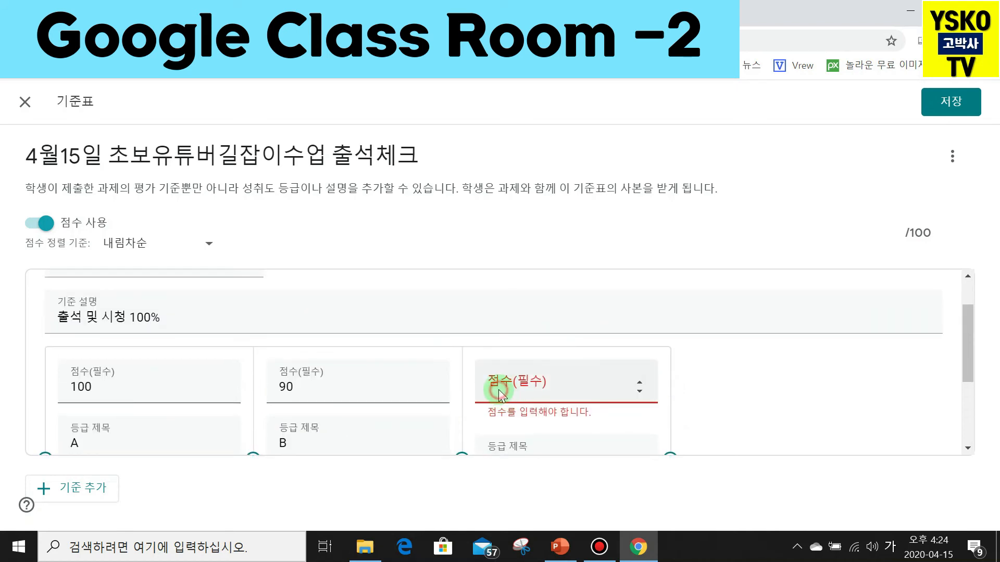
click(499, 390)
scroll(525, 364, down, 2)
text(0)
click(729, 362)
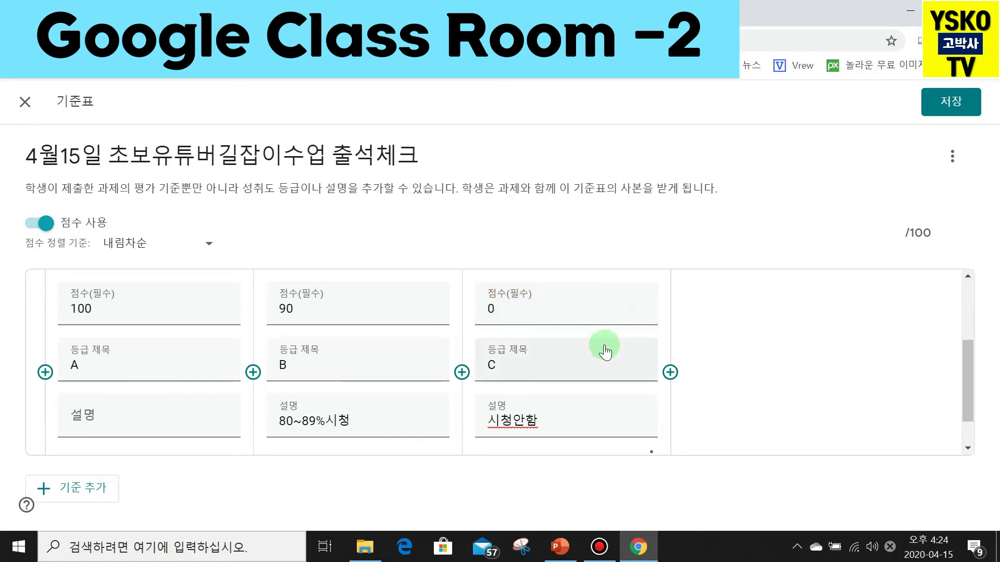
Review the three levels of the criterion and save the rubric to the attendance assignment.
scroll(604, 351, up, 3)
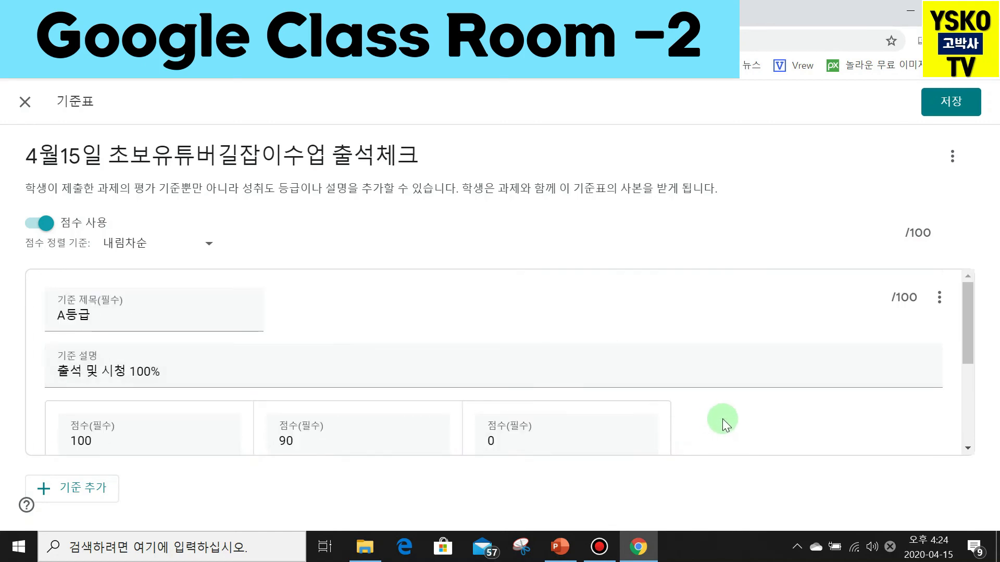
scroll(722, 418, down, 3)
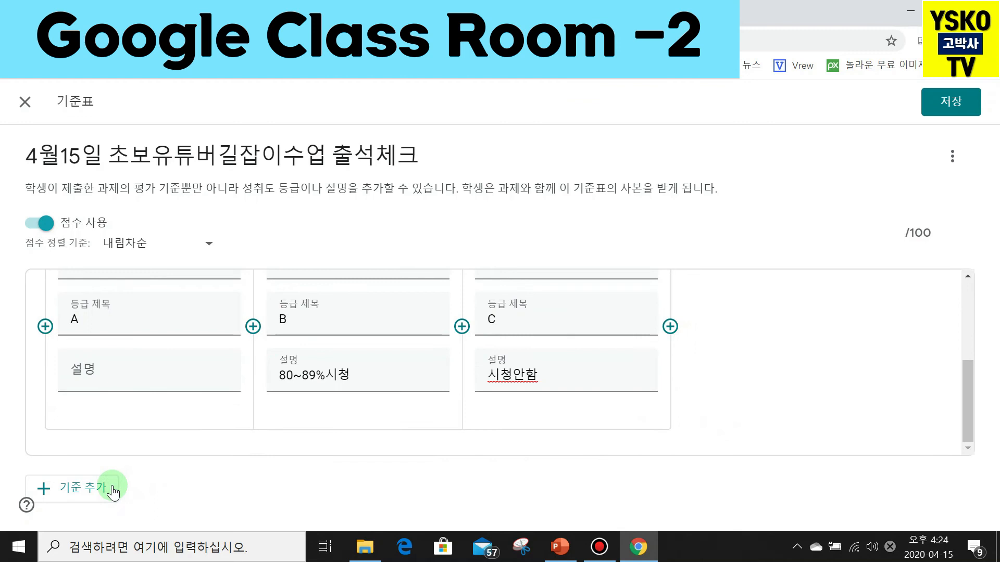
scroll(597, 373, up, 1)
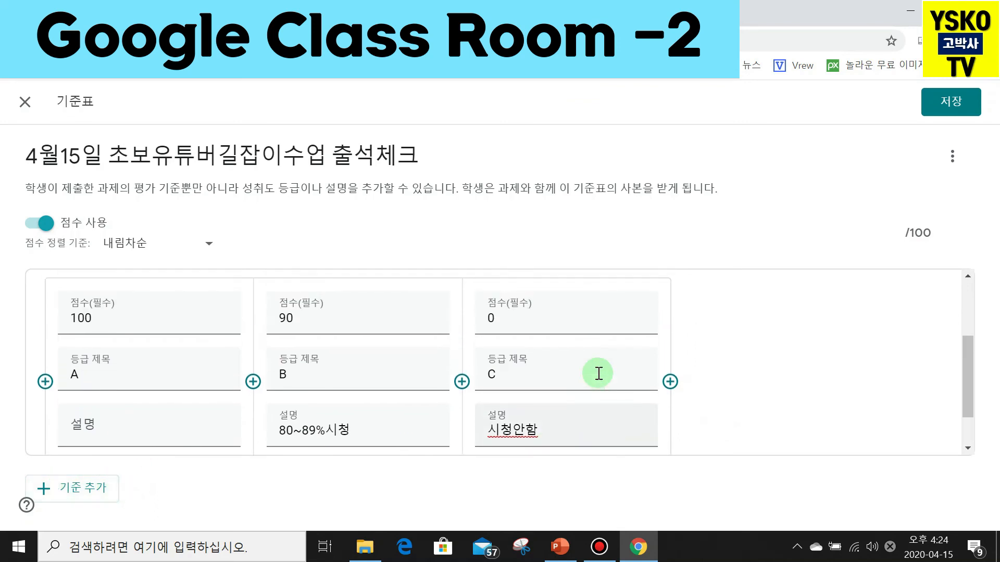
scroll(599, 373, up, 2)
click(955, 101)
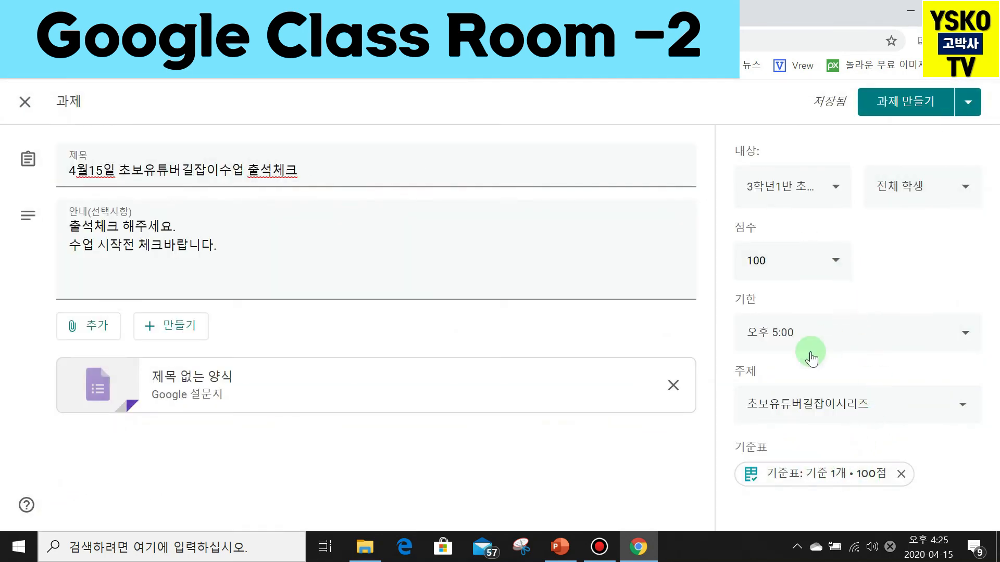
Open the form attached to the assignment and examine its email, class, number, name and attendance questions and its responses page.
click(173, 395)
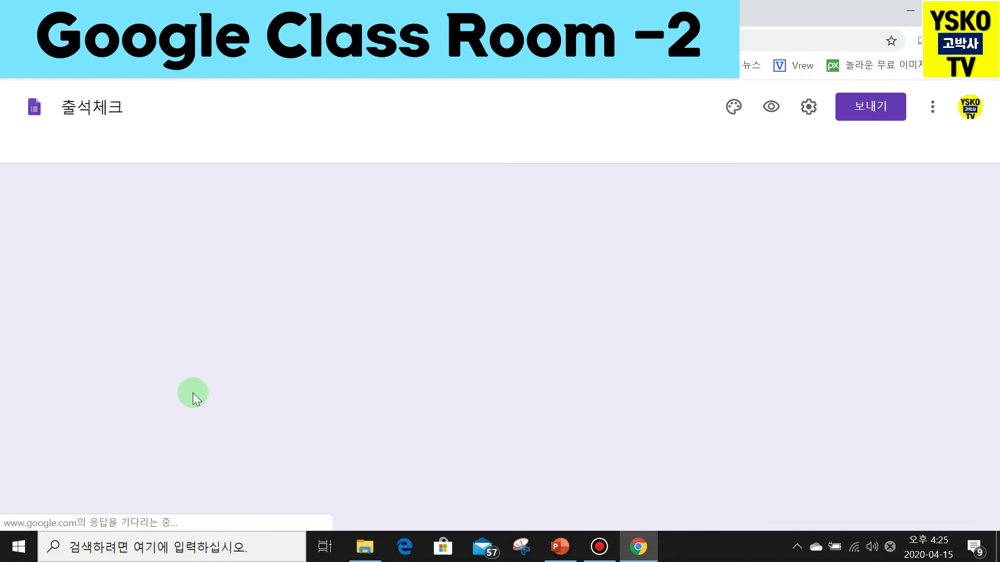
scroll(408, 430, down, 6)
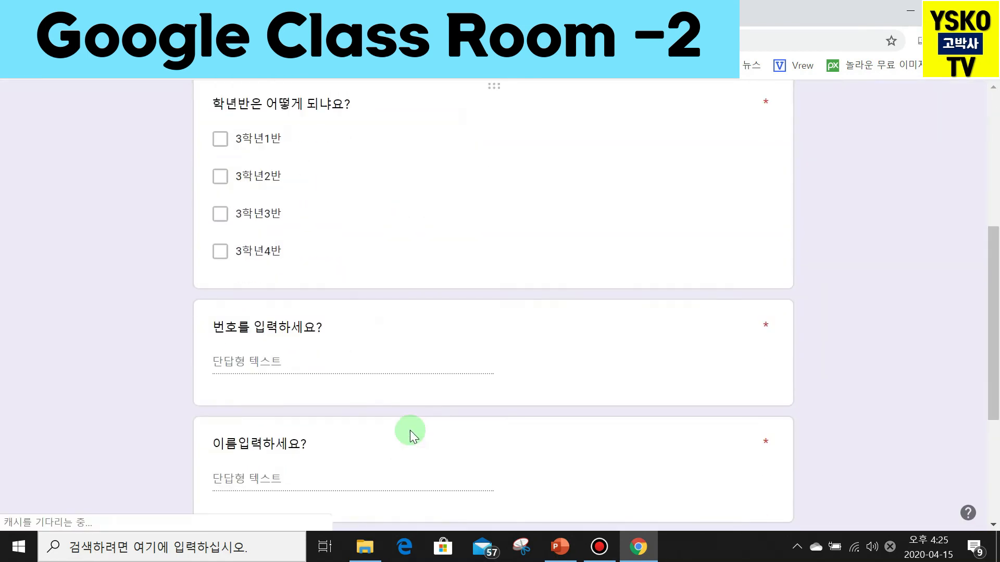
scroll(408, 430, up, 6)
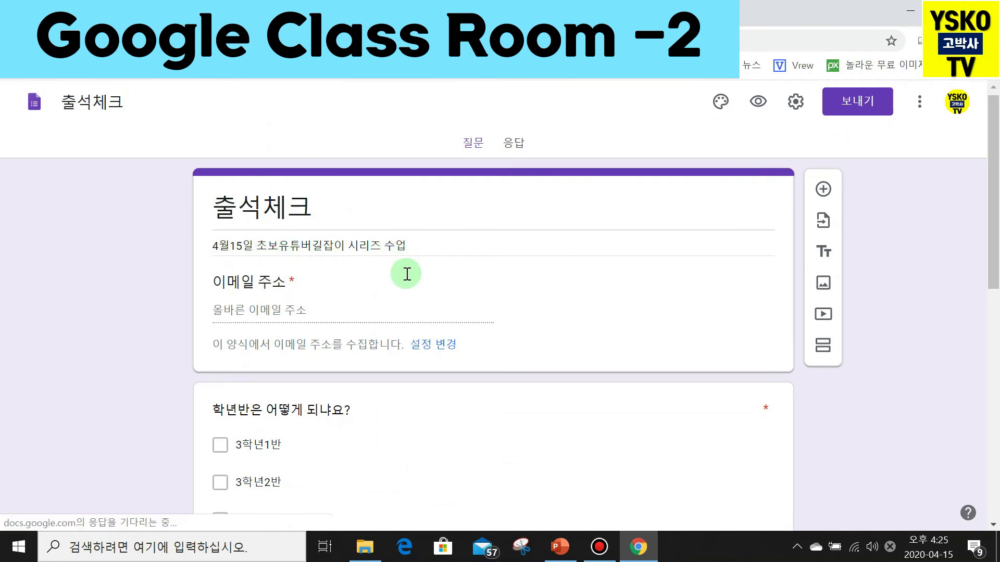
scroll(404, 275, down, 1)
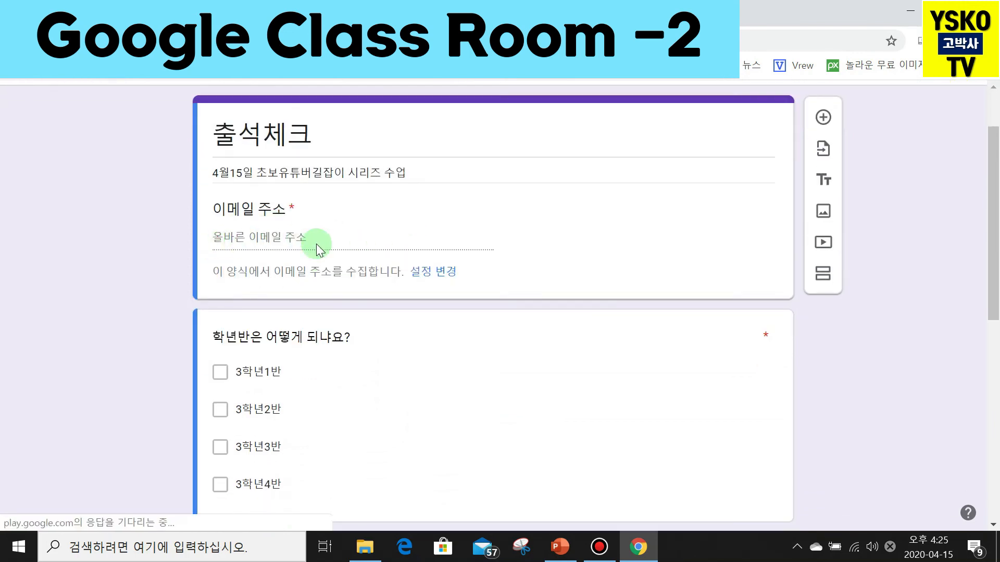
scroll(318, 253, down, 2)
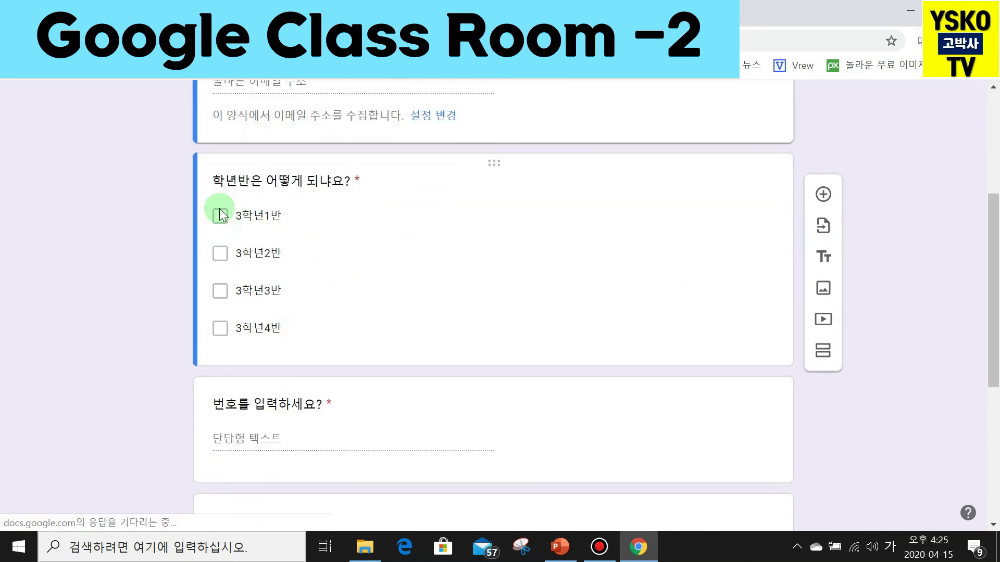
click(221, 215)
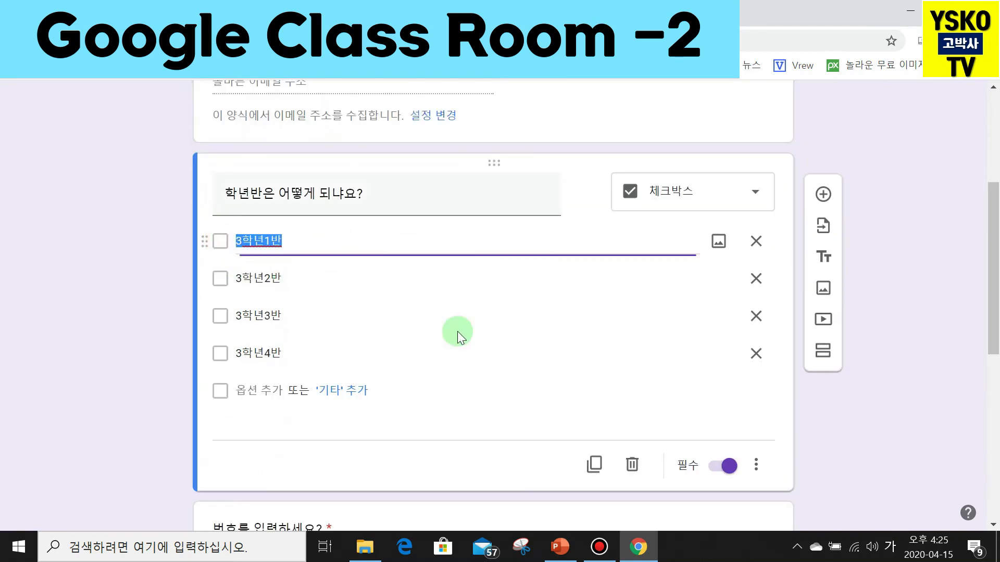
scroll(467, 346, down, 3)
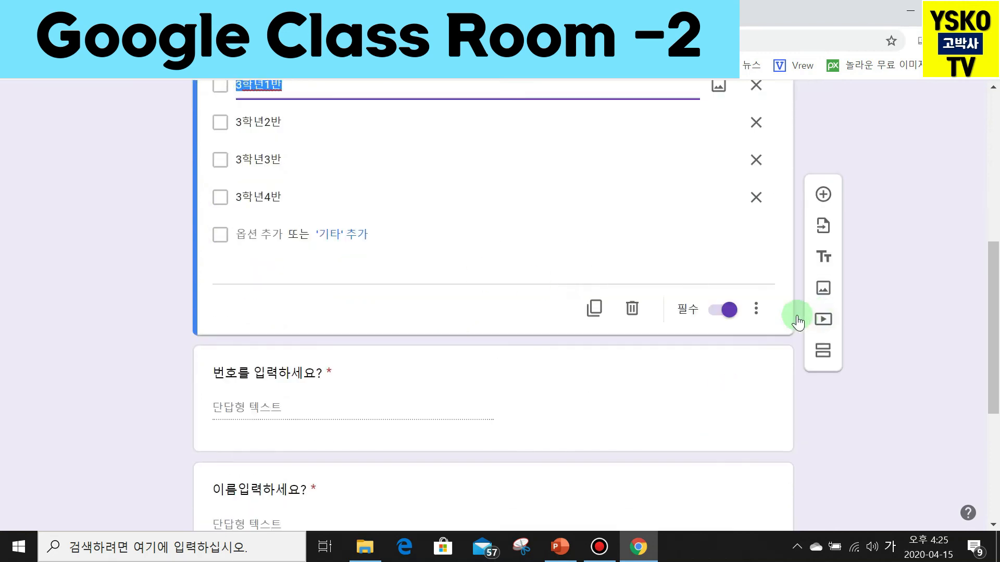
scroll(469, 320, down, 1)
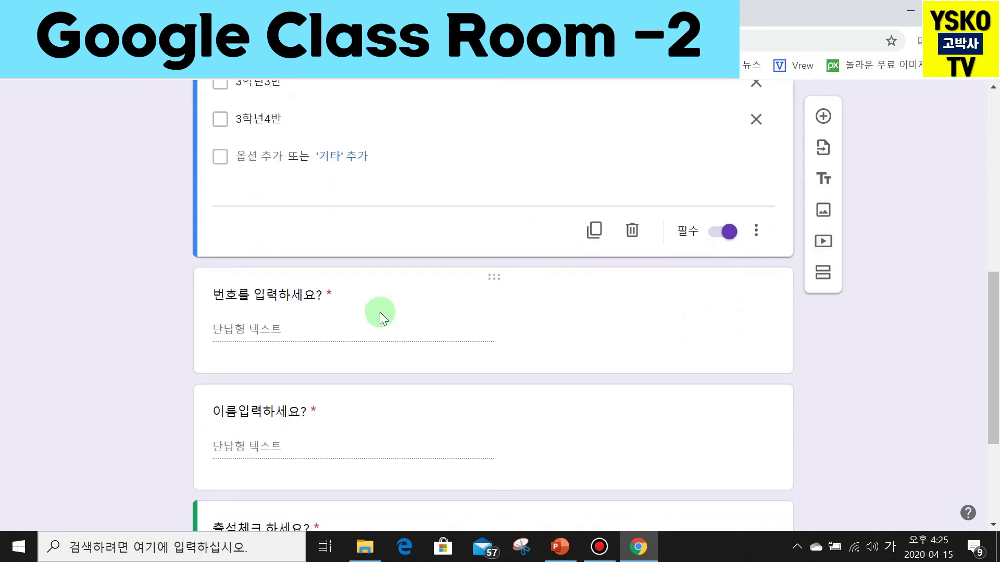
click(280, 328)
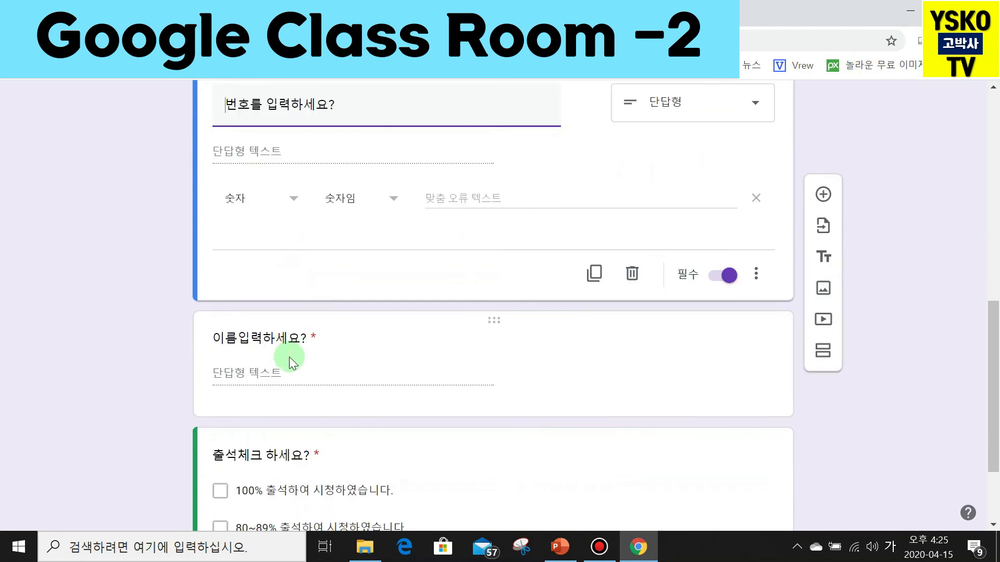
click(289, 357)
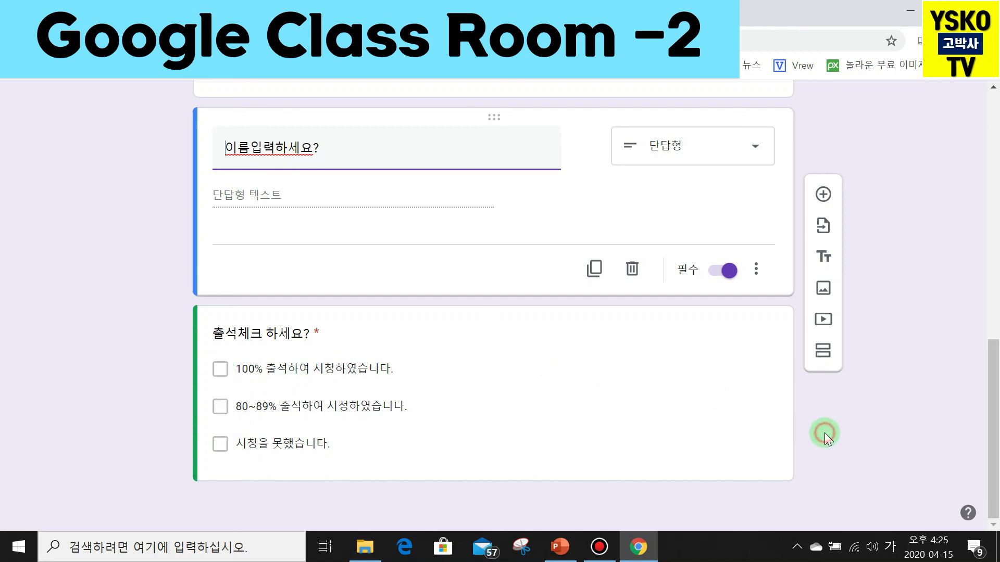
scroll(793, 456, up, 10)
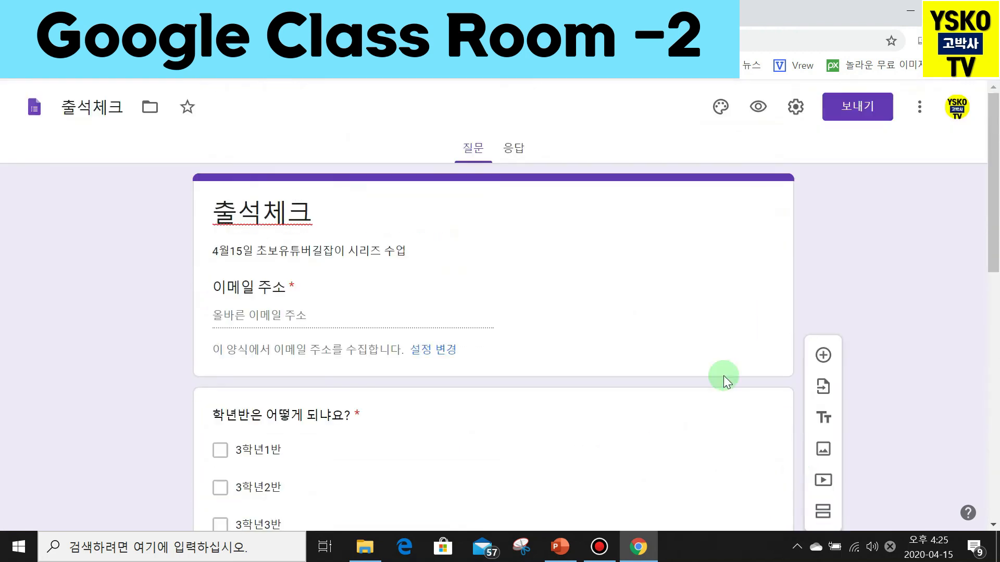
click(520, 151)
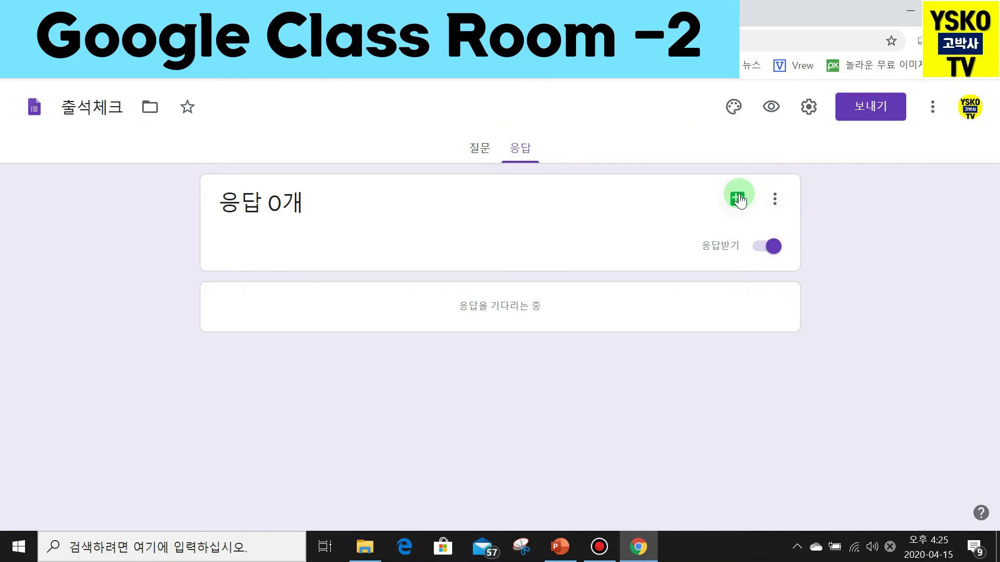
click(881, 113)
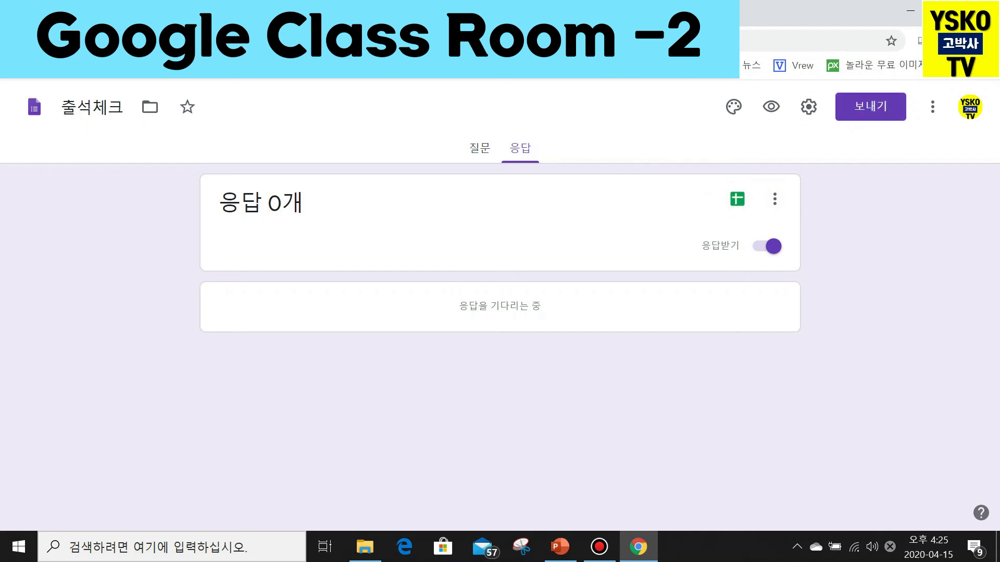
Return to the assignment draft and publish "4월15일 초보유튜버길잡이수업 출석체크" to the class.
key(ctrl+shift+Tab)
click(885, 103)
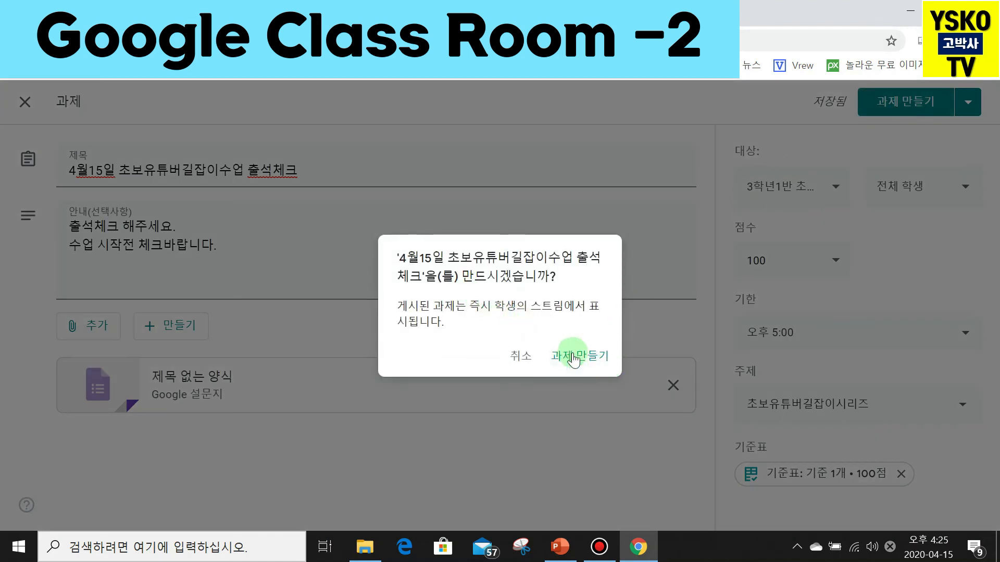
click(574, 355)
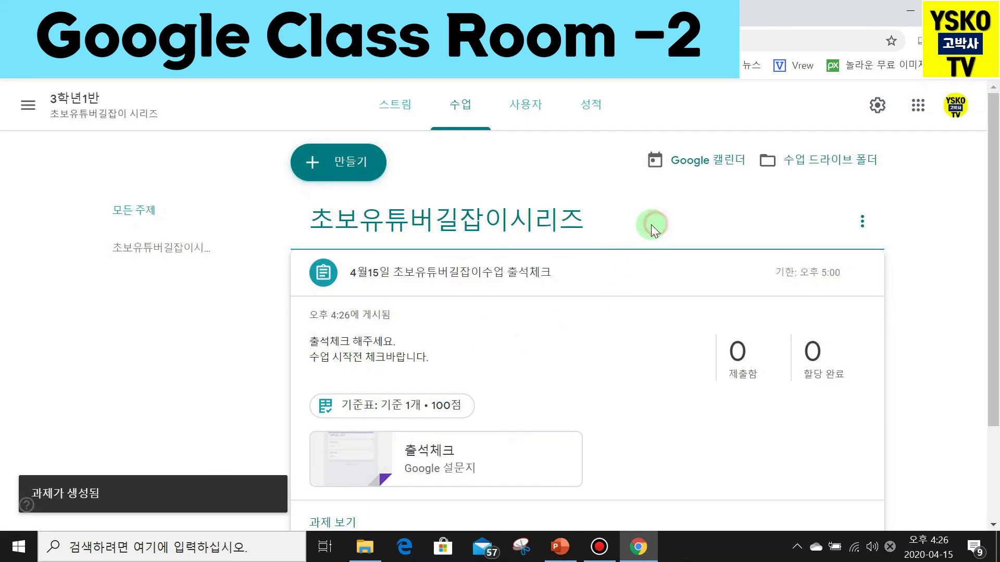
Check the posted attendance assignment in the classwork list and the class stream, and open its student work page.
scroll(612, 281, down, 2)
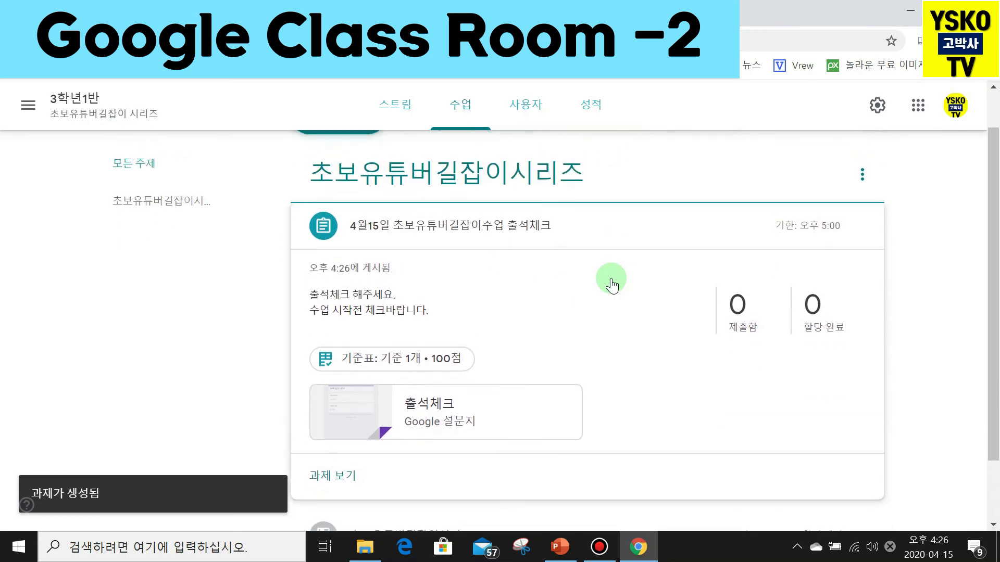
scroll(611, 281, up, 2)
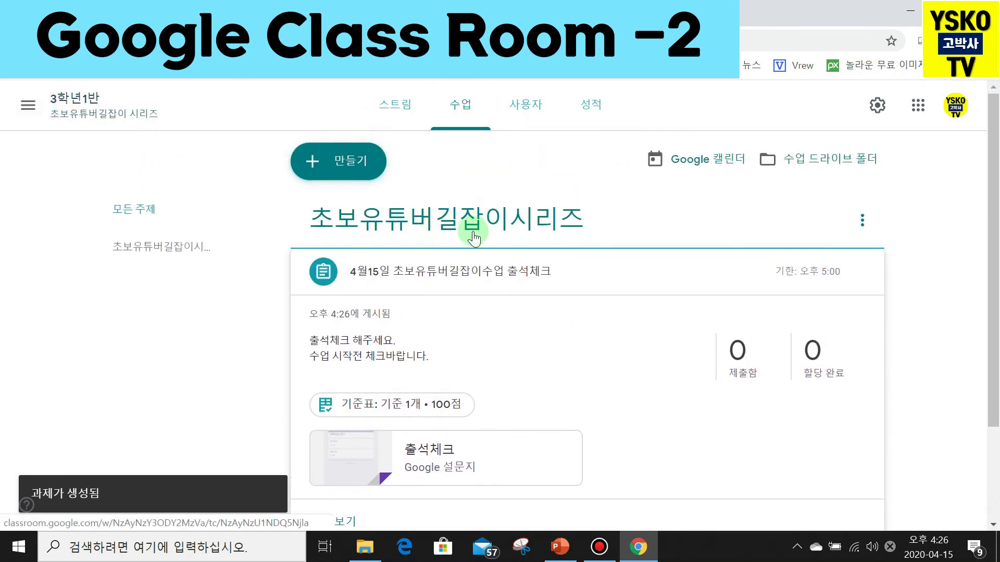
scroll(473, 237, down, 5)
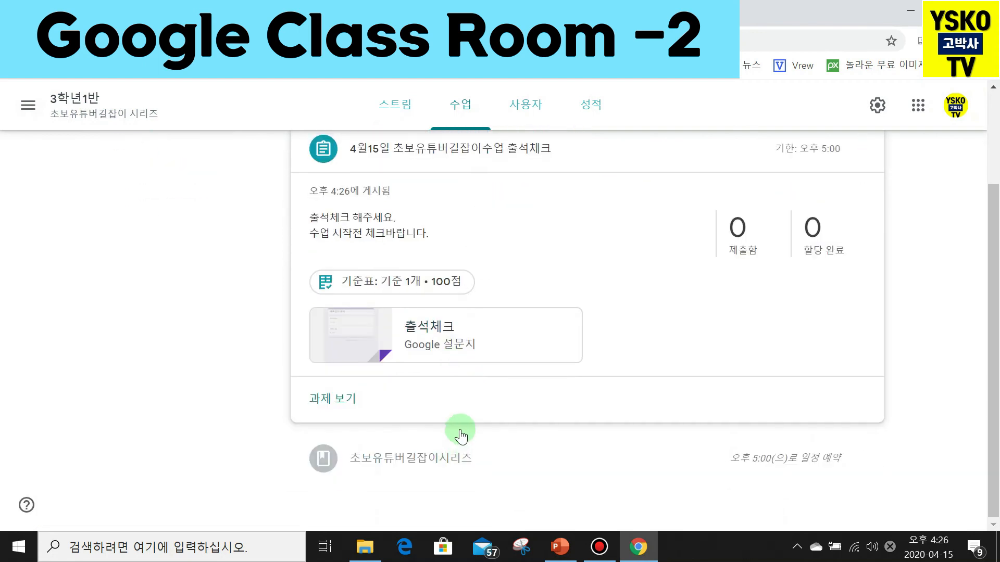
scroll(460, 436, up, 5)
click(394, 106)
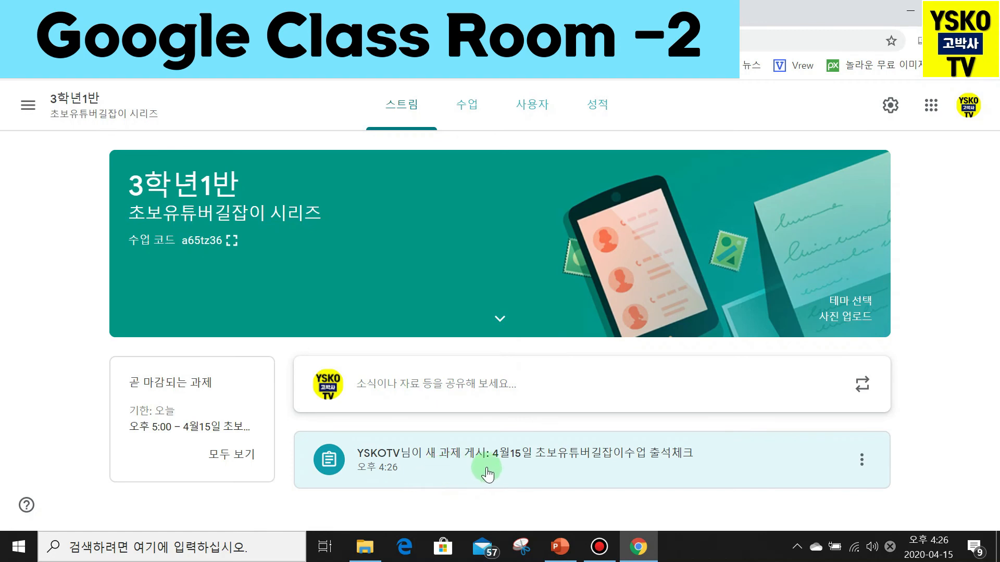
click(650, 458)
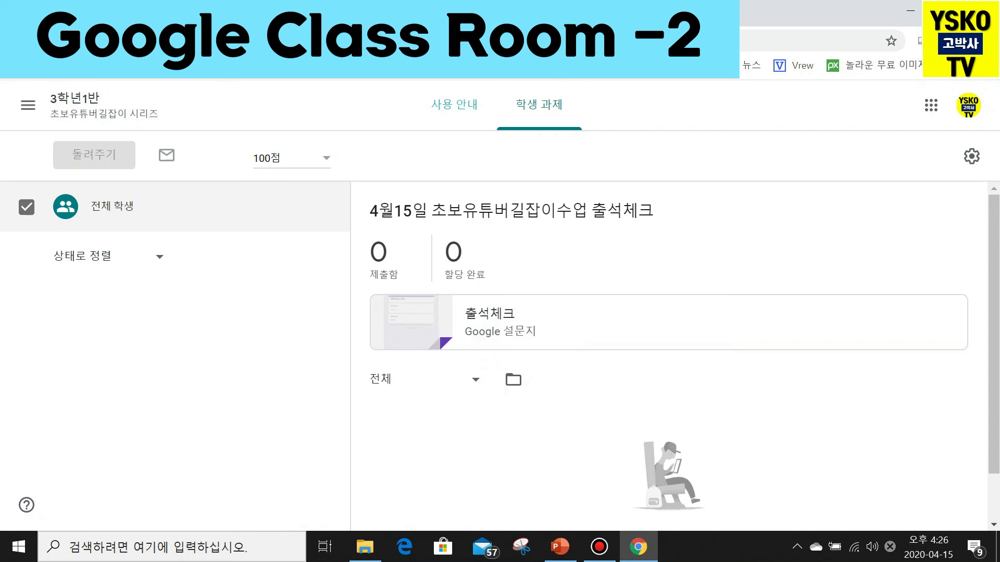
Return to the classwork of 3학년1반 and open its Google Calendar, allowing it to handle web calendar links.
click(35, 107)
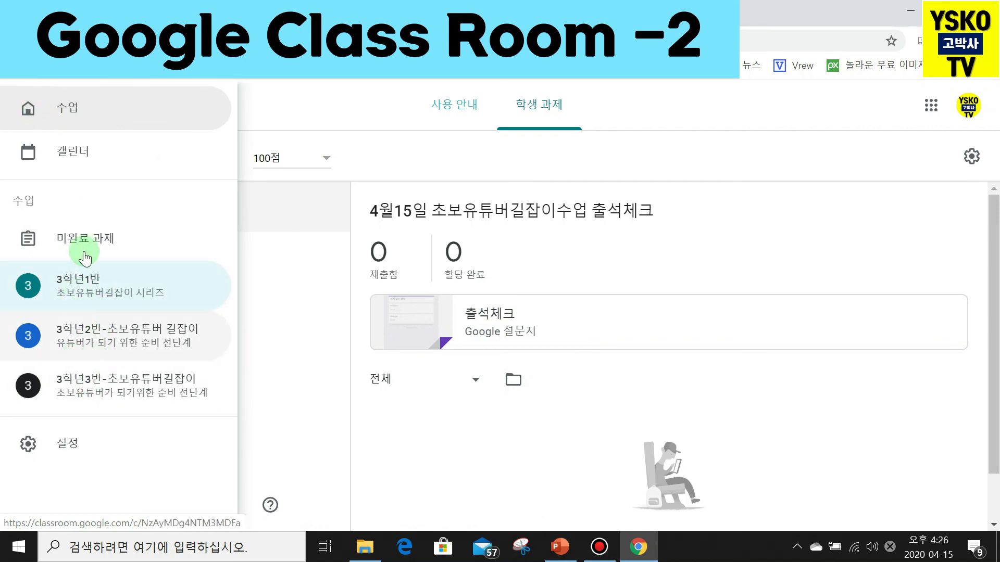
click(84, 293)
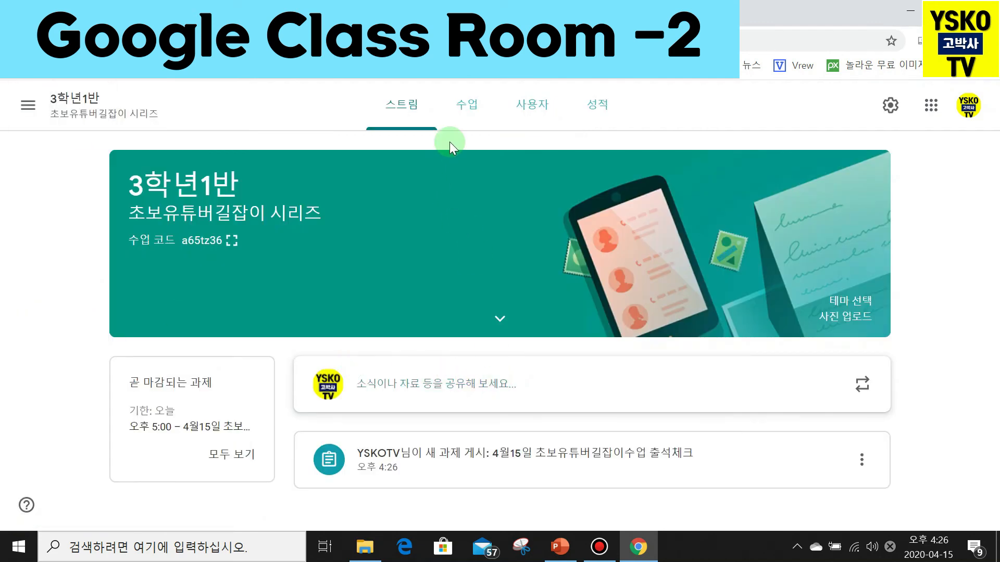
click(467, 105)
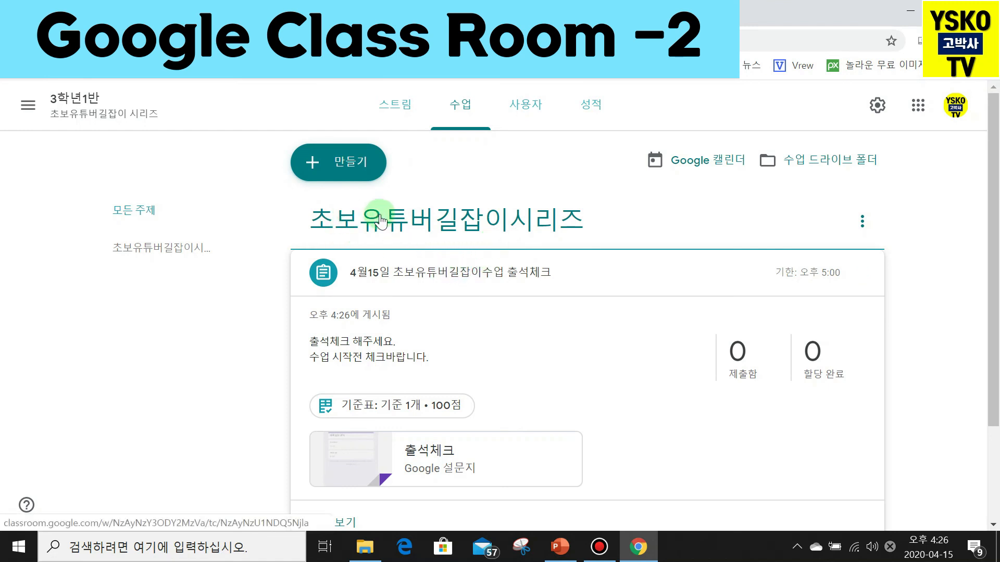
click(723, 160)
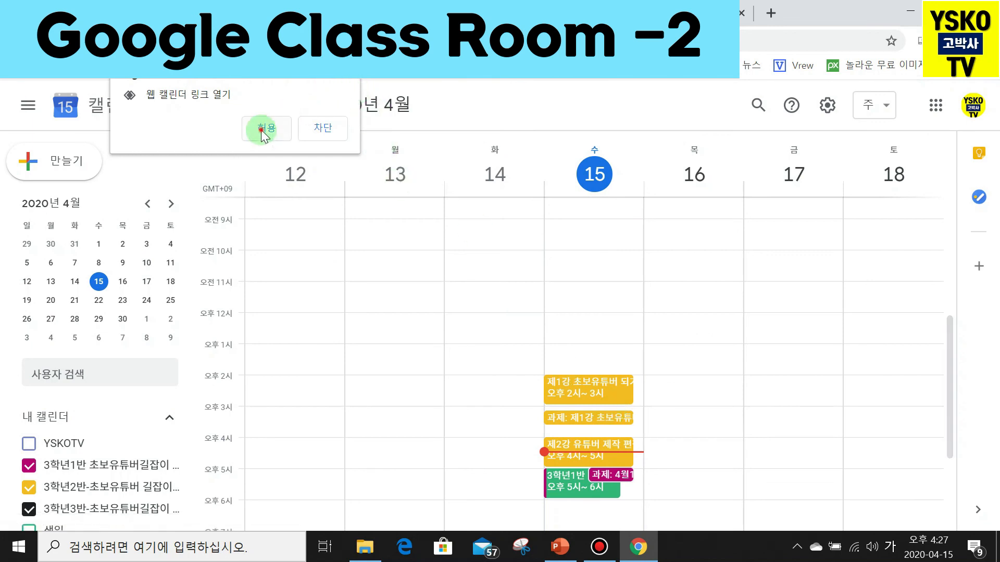
click(333, 128)
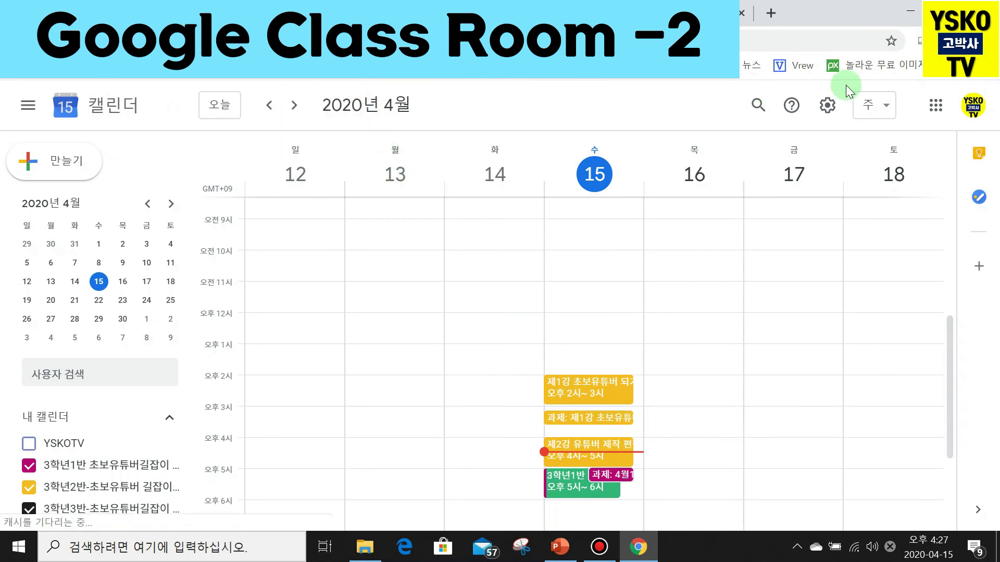
Close the Windows settings window, switch to Google Hangouts and show its phone call contacts.
click(936, 111)
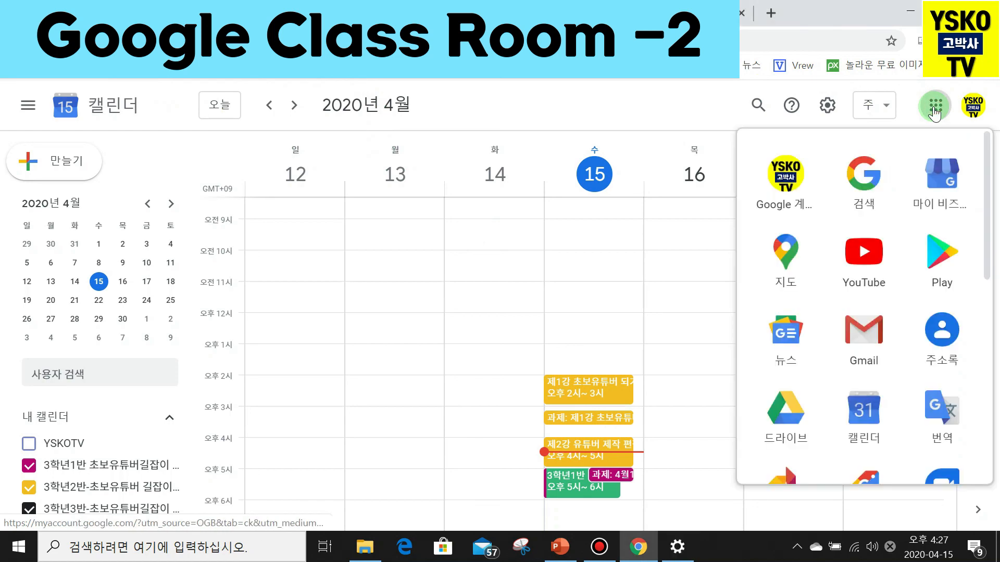
scroll(959, 335, down, 2)
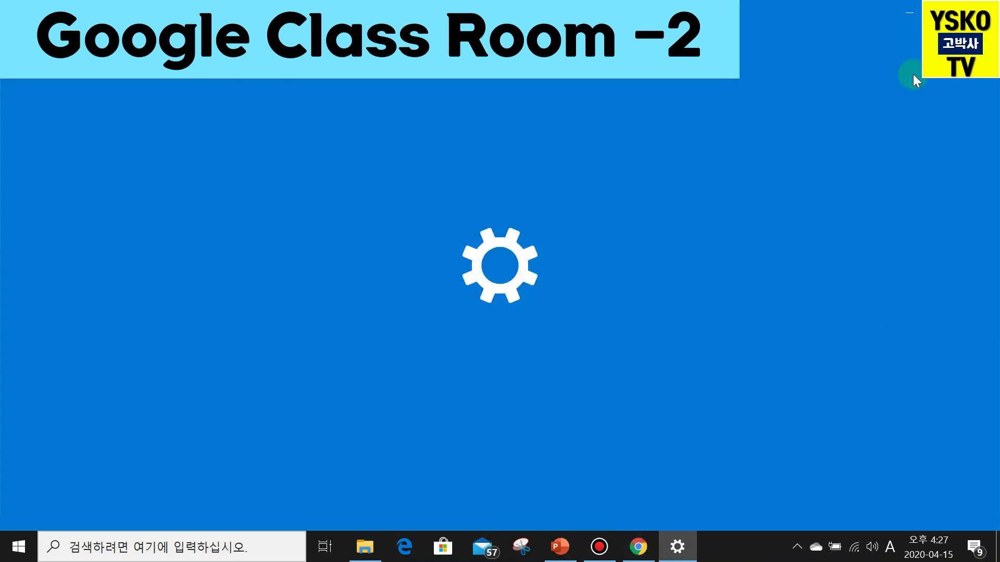
click(983, 12)
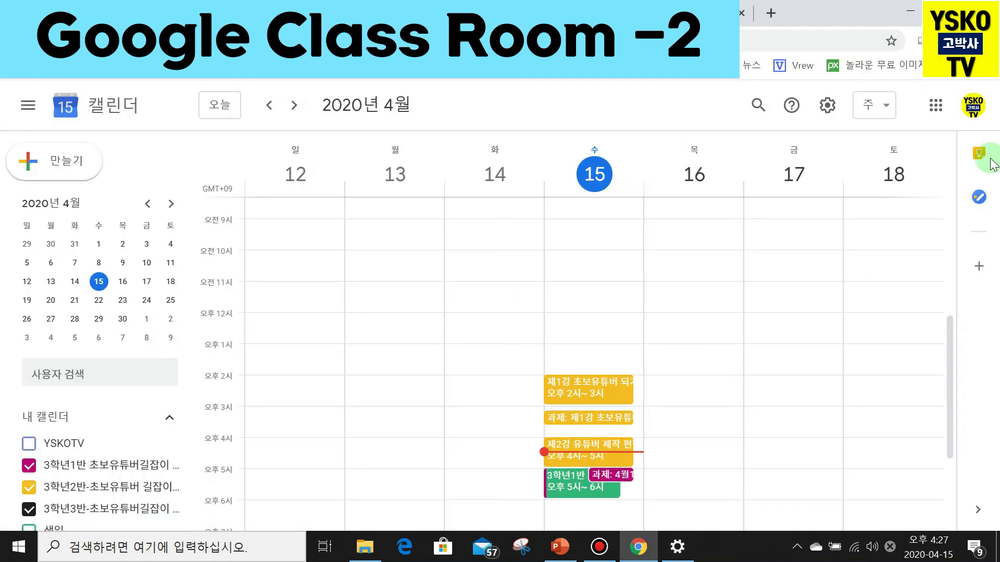
click(939, 108)
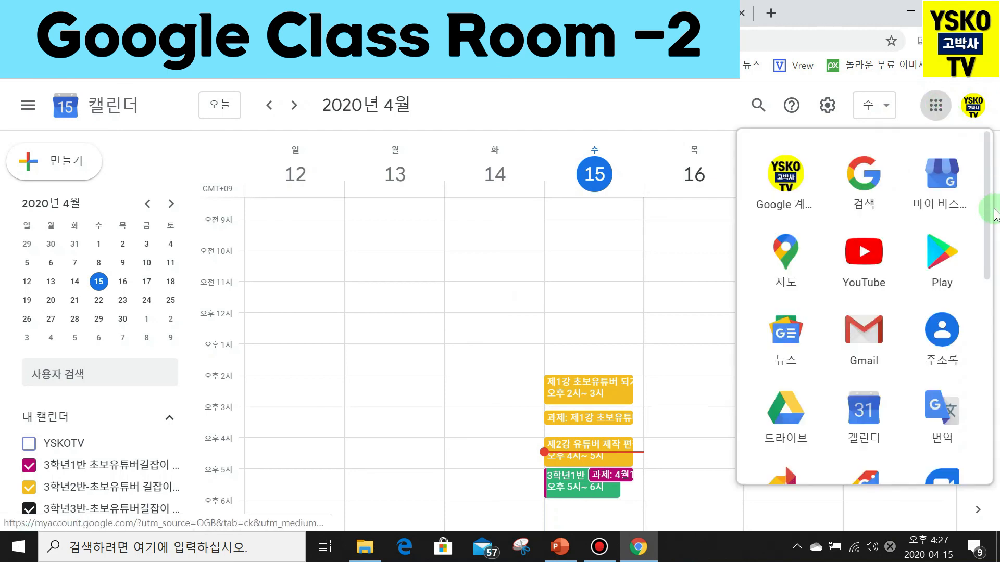
drag(992, 218, 991, 364)
click(947, 345)
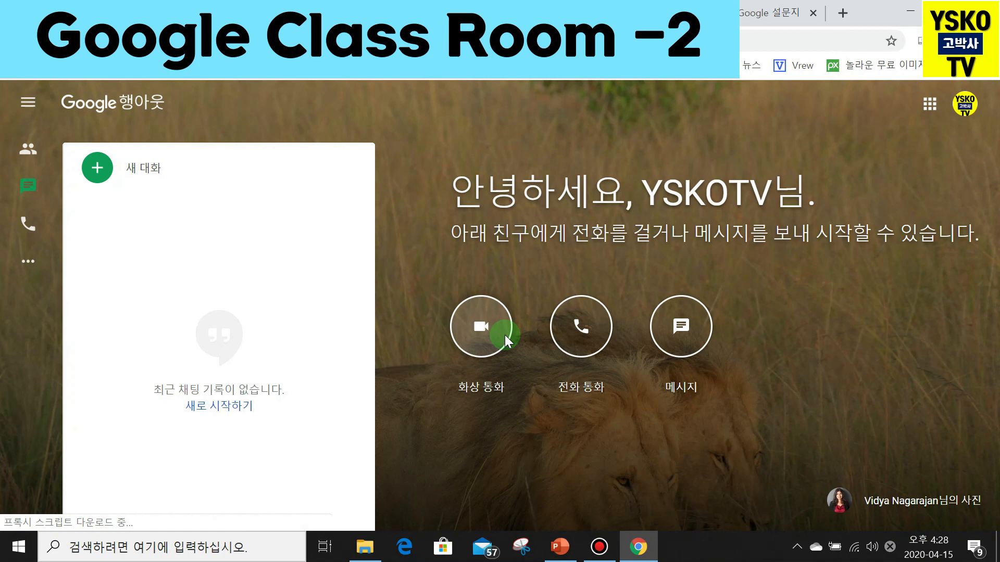
click(583, 338)
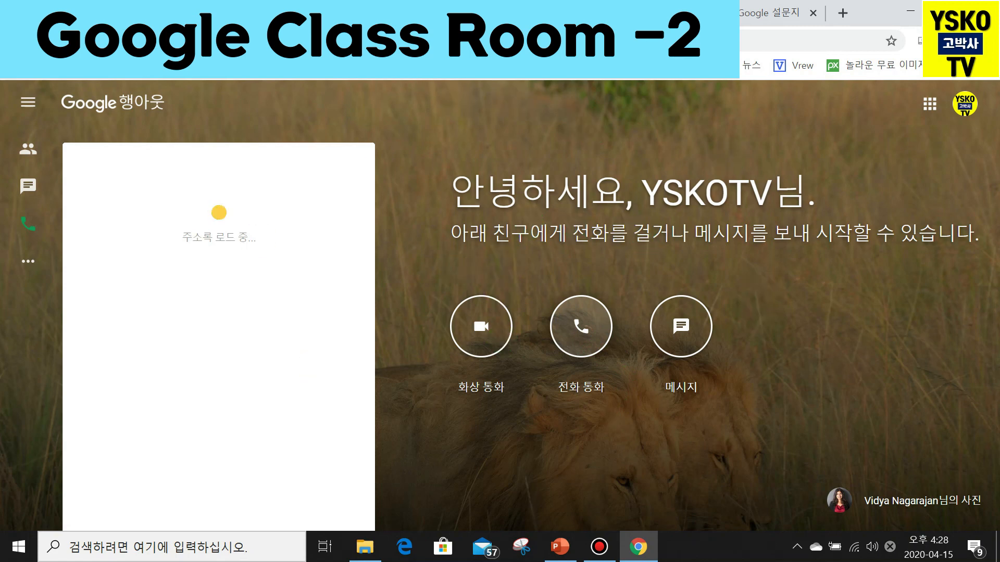
Switch back to the classwork of 3학년1반 in Google Classroom and bring up the list of classes.
click(250, 13)
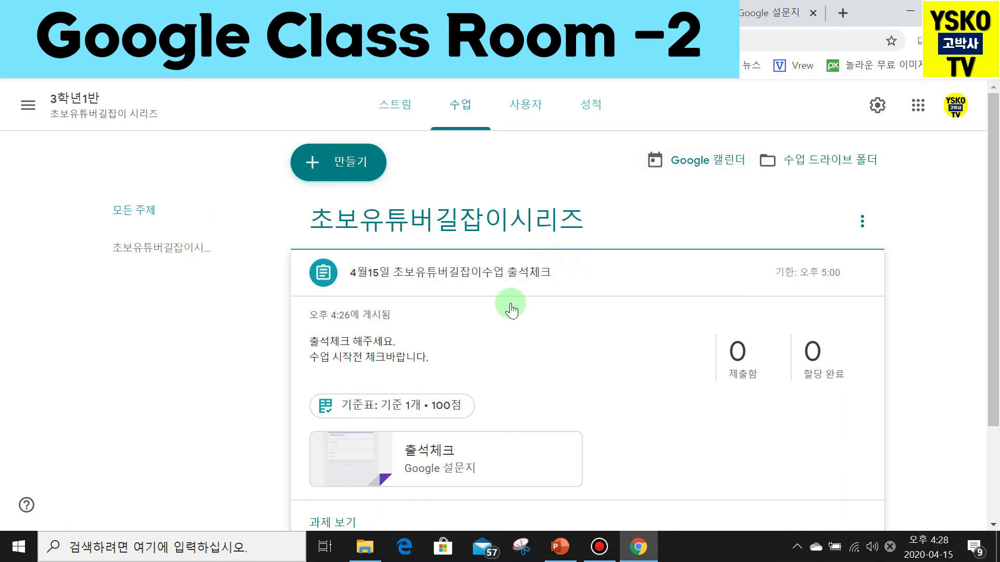
mouse_move(516, 301)
click(28, 106)
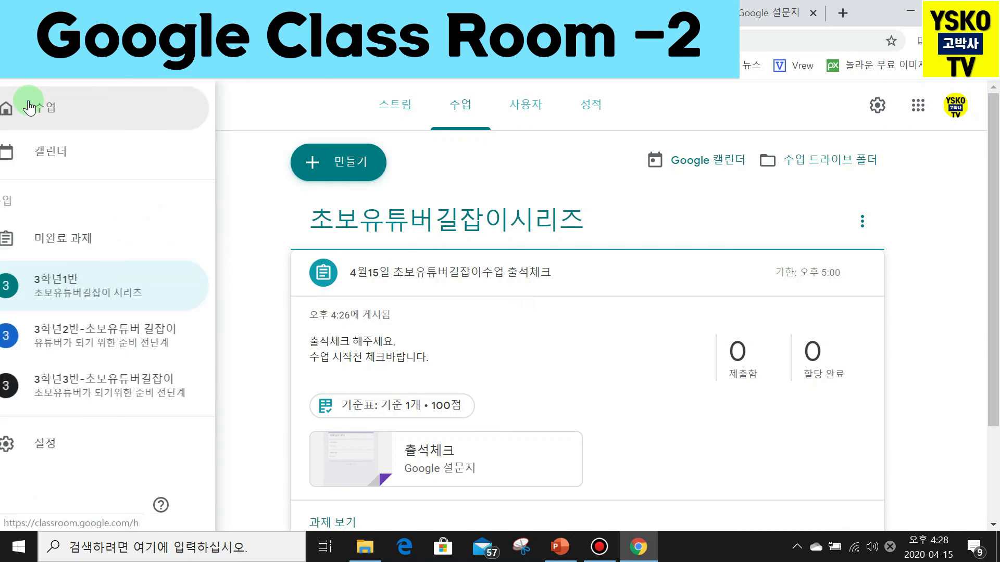